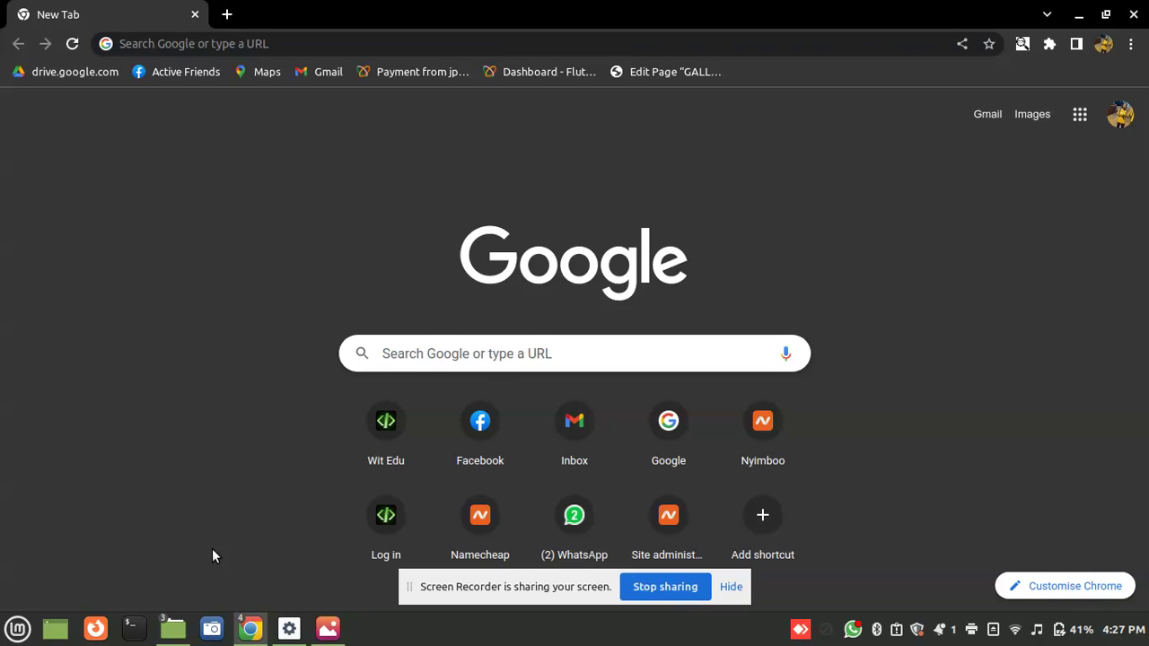
Bring the image viewer showing the Sparco sign-up screenshot to the front
click(327, 629)
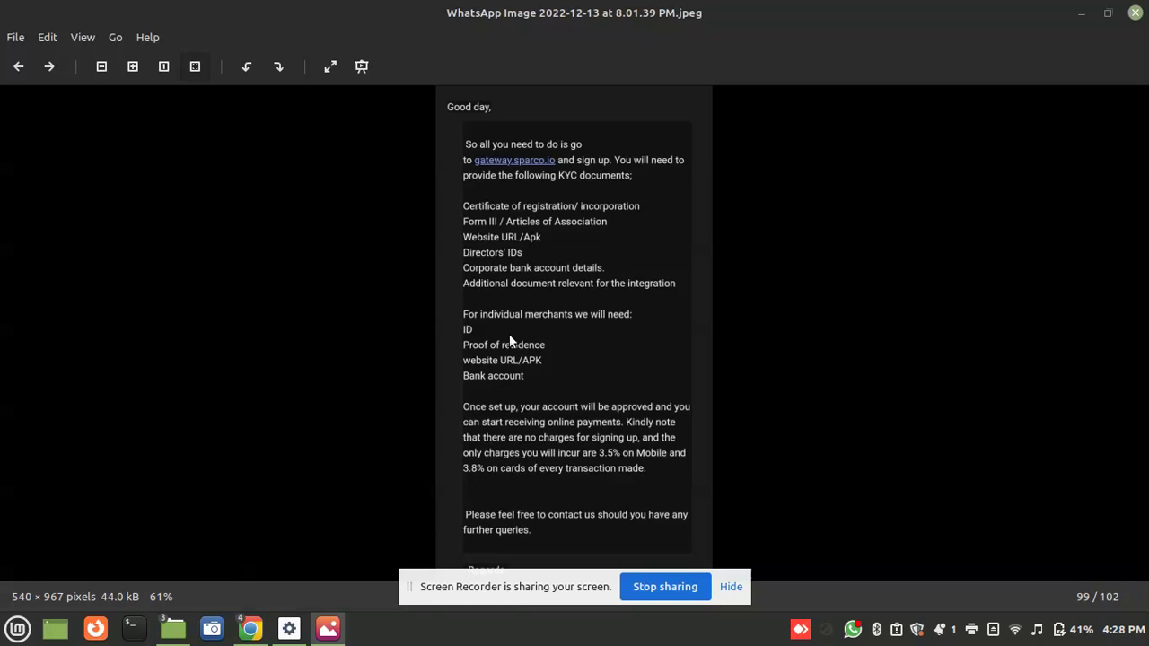
Read the Sparco KYC and charges screenshot enlarged in fullscreen, then return to Chrome's new tab
key(F11)
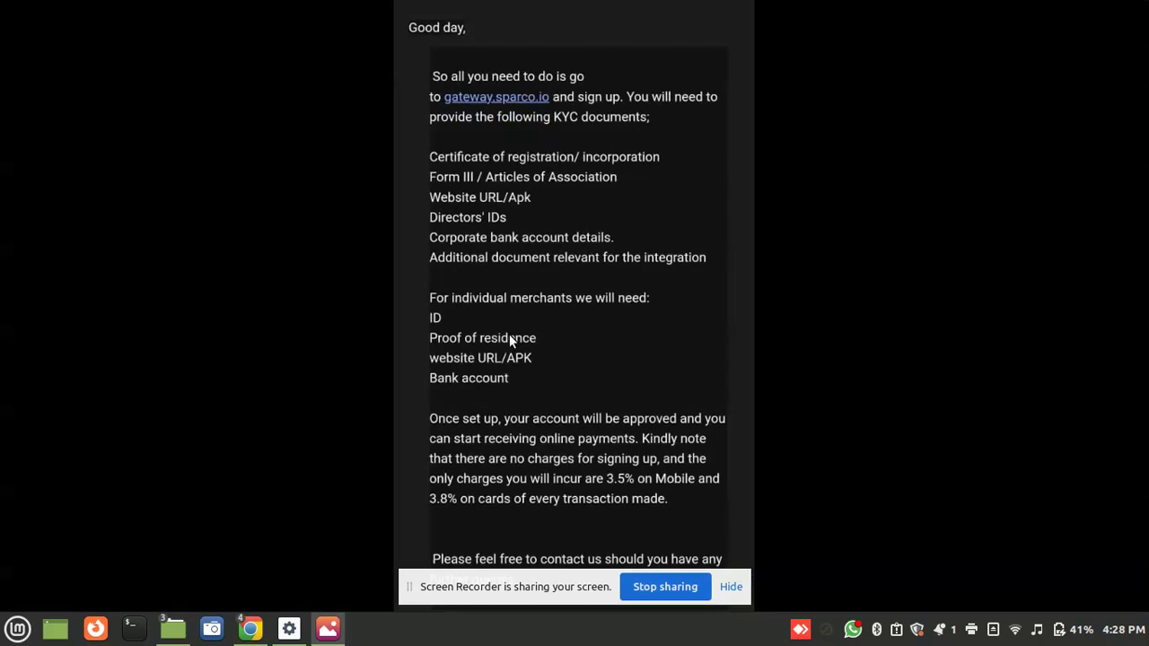
scroll(509, 337, up, 1)
drag(1146, 142, 1147, 58)
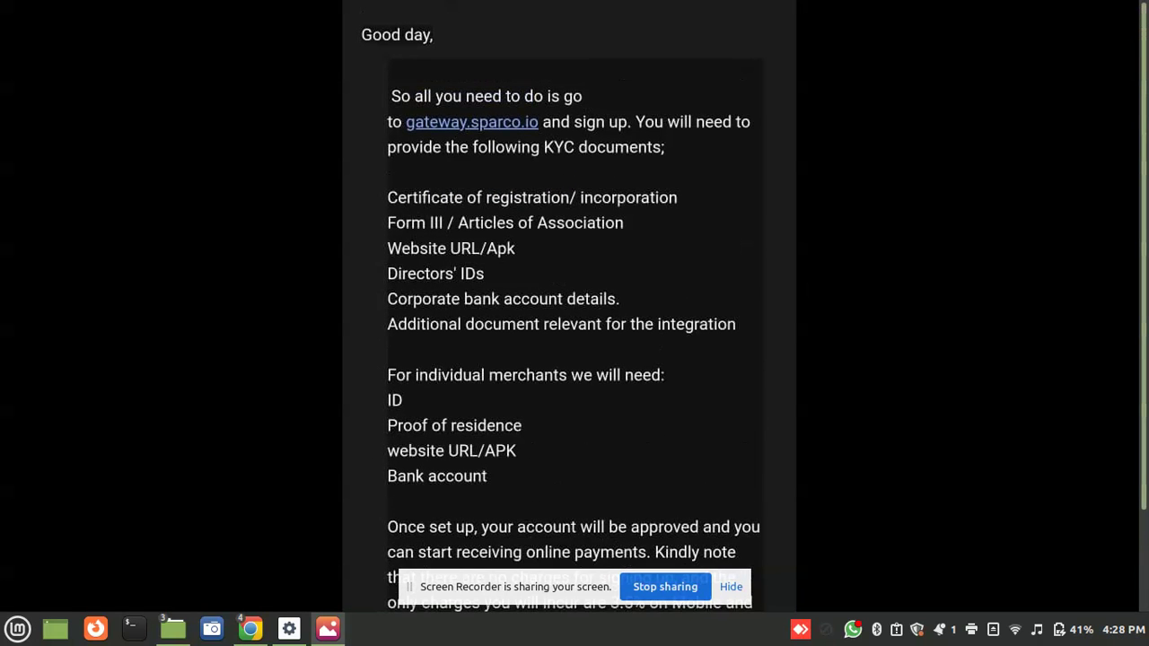
drag(469, 190, 469, 173)
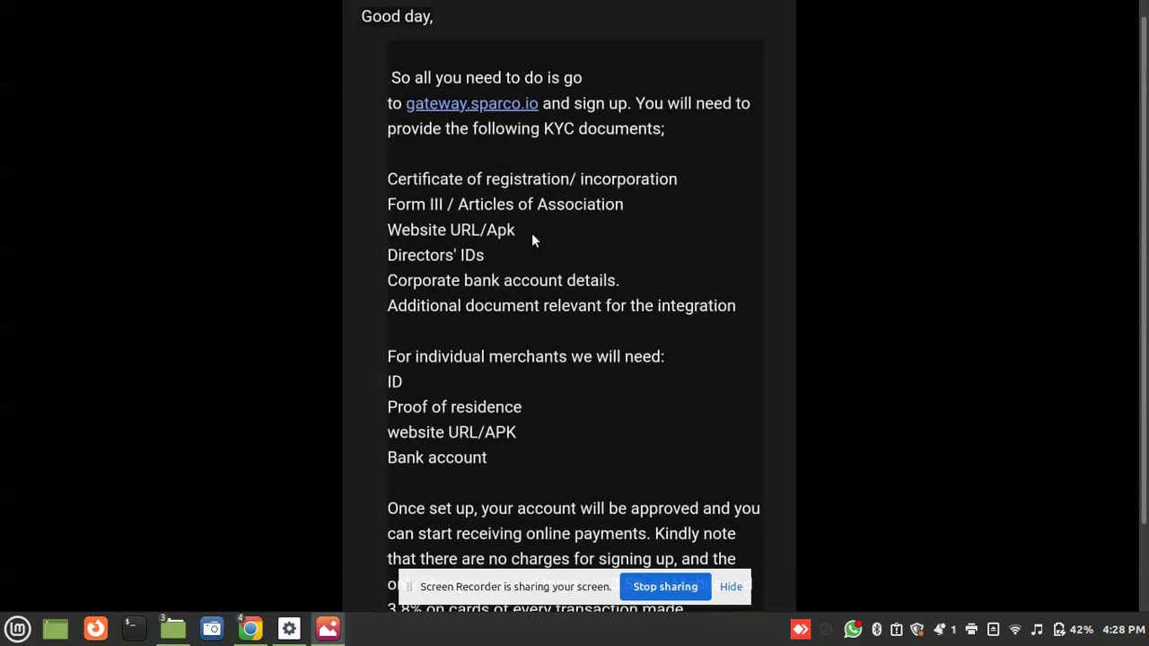
scroll(1147, 385, down, 1)
scroll(1146, 385, up, 1)
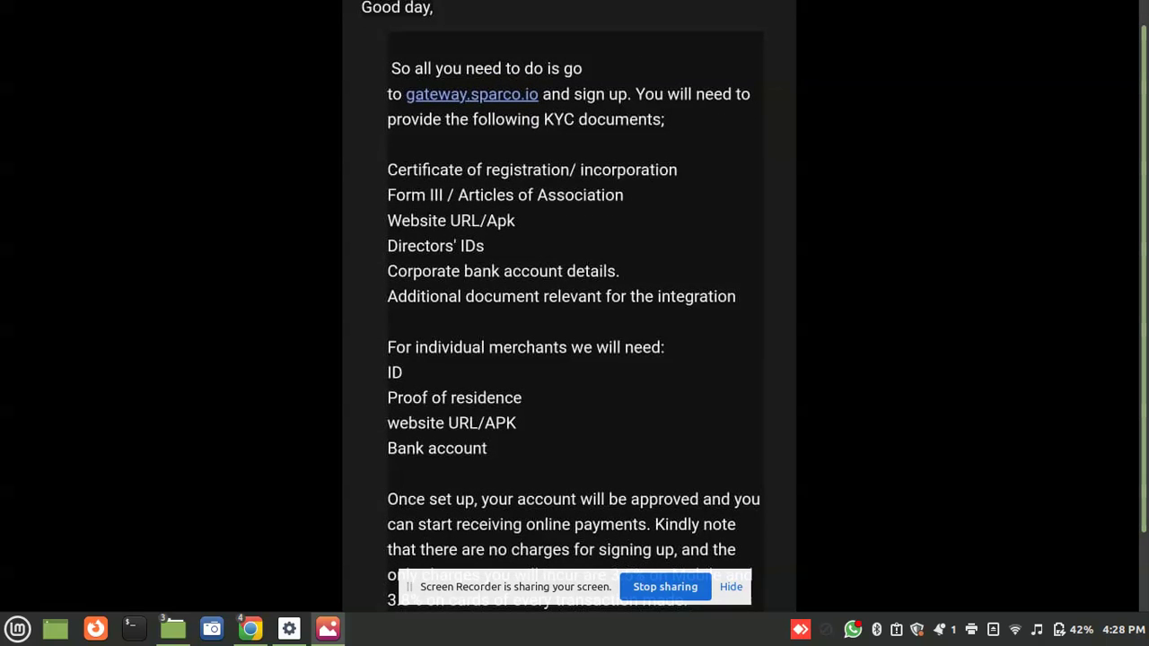
key(Escape)
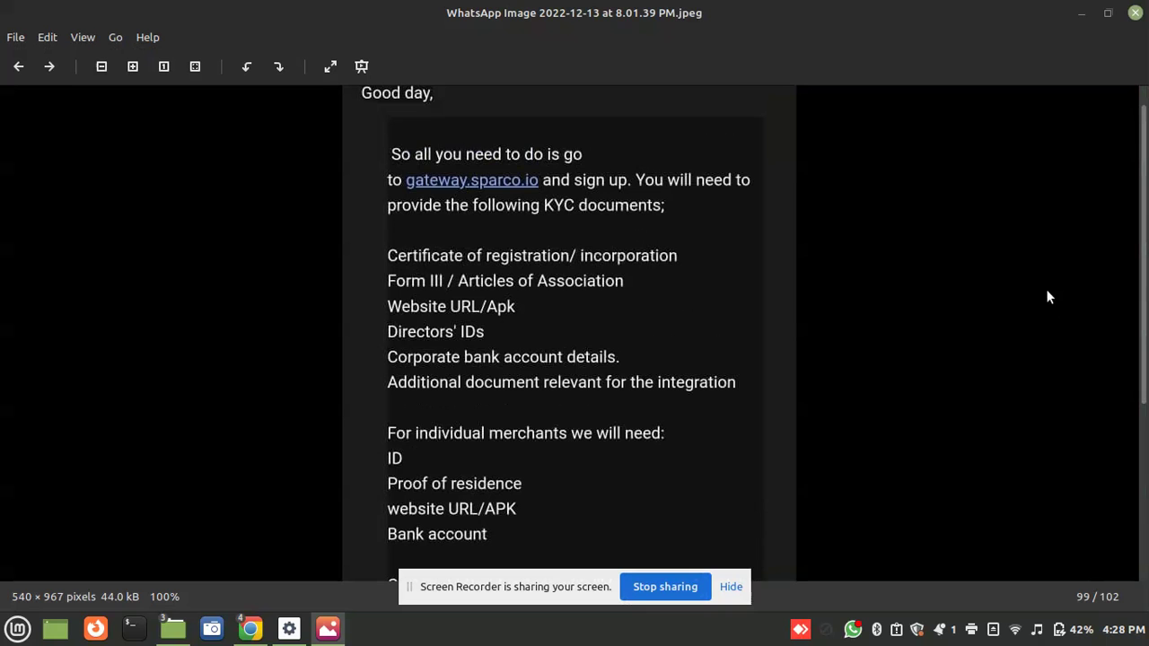
mouse_move(250, 628)
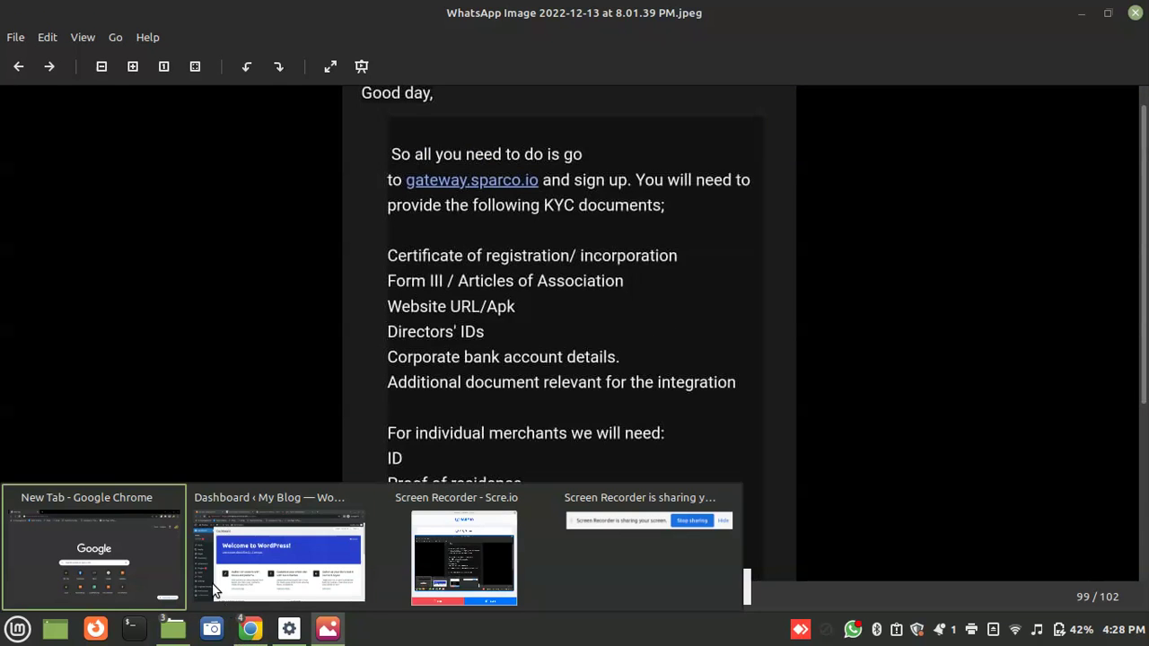
click(146, 556)
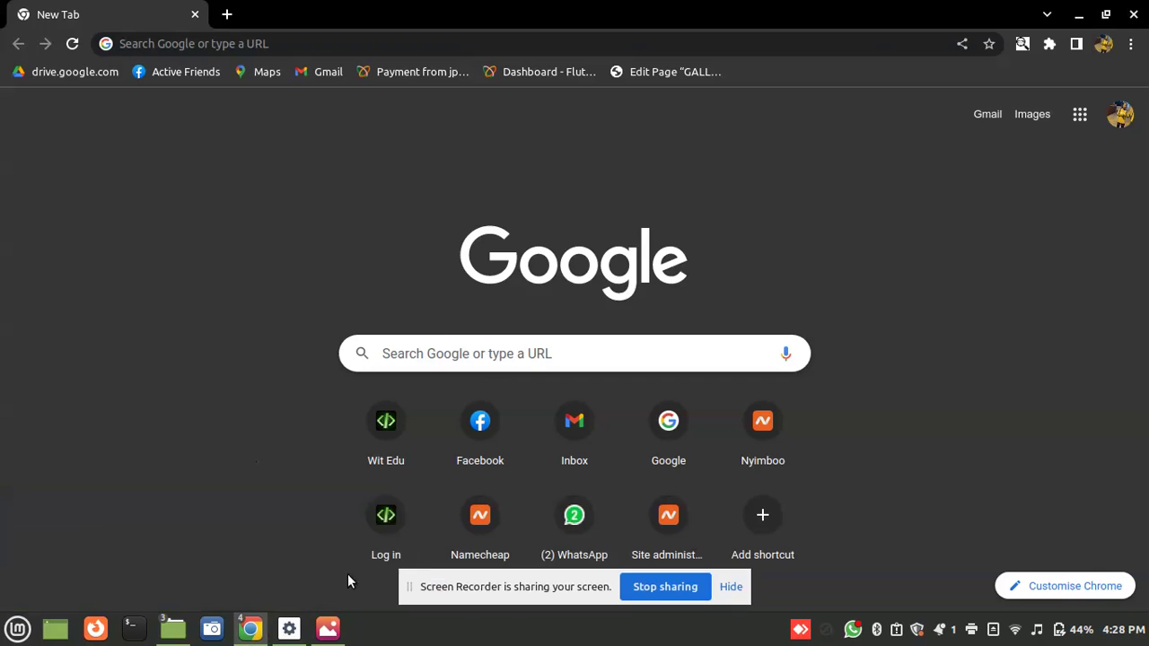
Switch to the WordPress Dashboard and go to Plugins > Add New
mouse_move(251, 629)
click(308, 546)
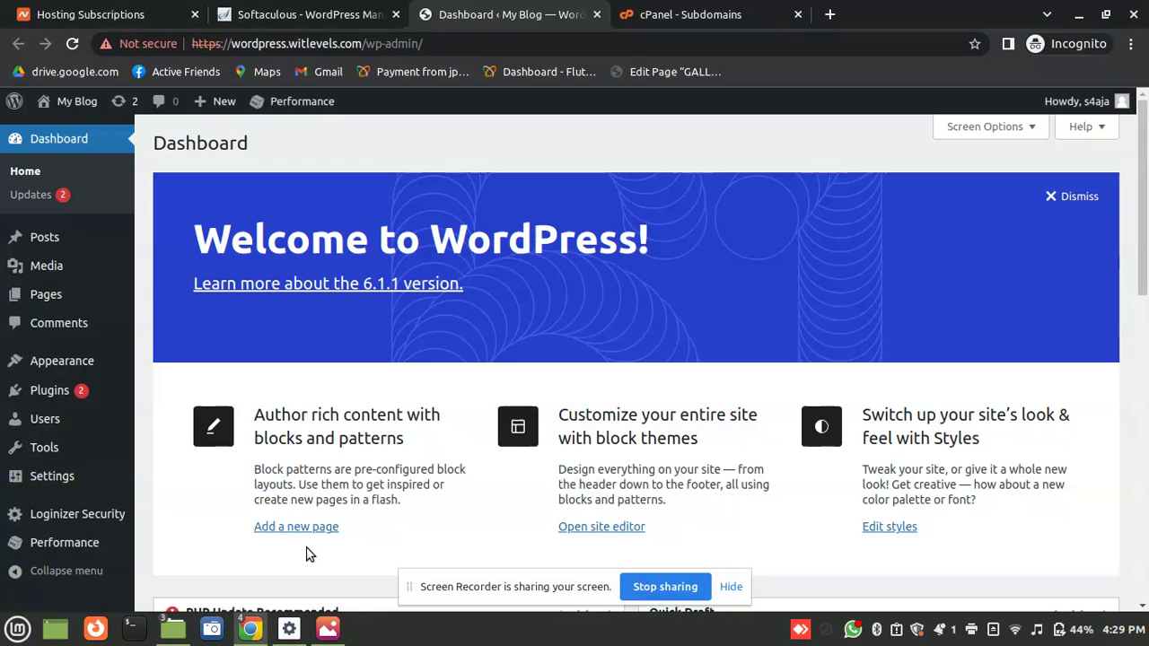
scroll(584, 296, down, 2)
scroll(270, 298, up, 1)
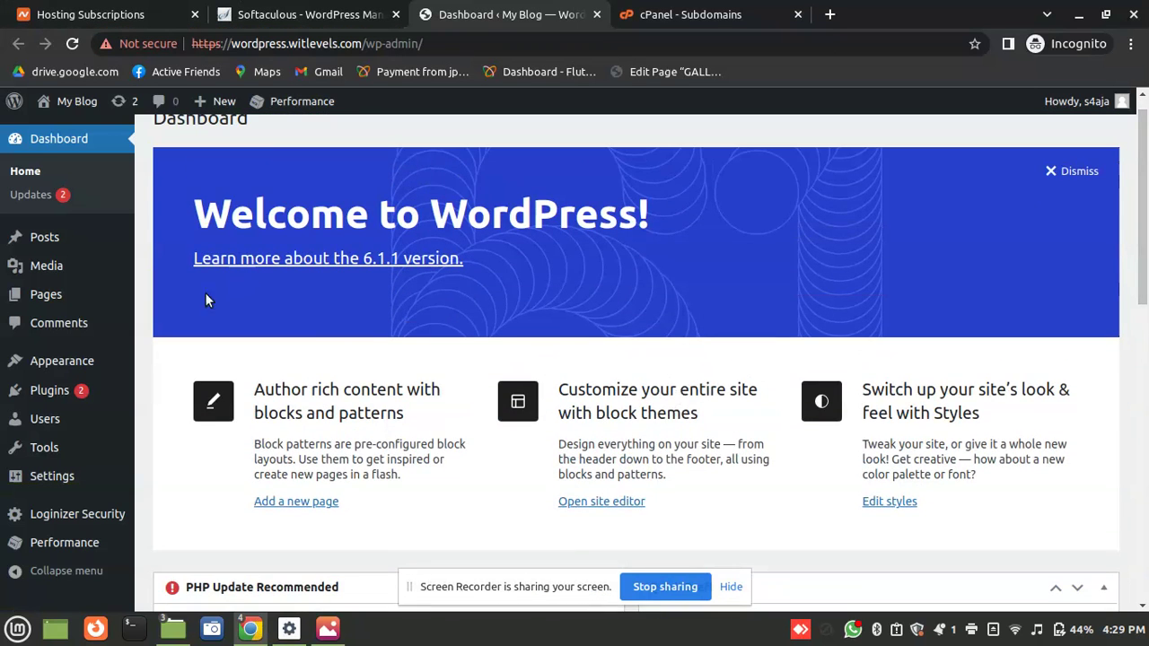
mouse_move(62, 400)
click(165, 419)
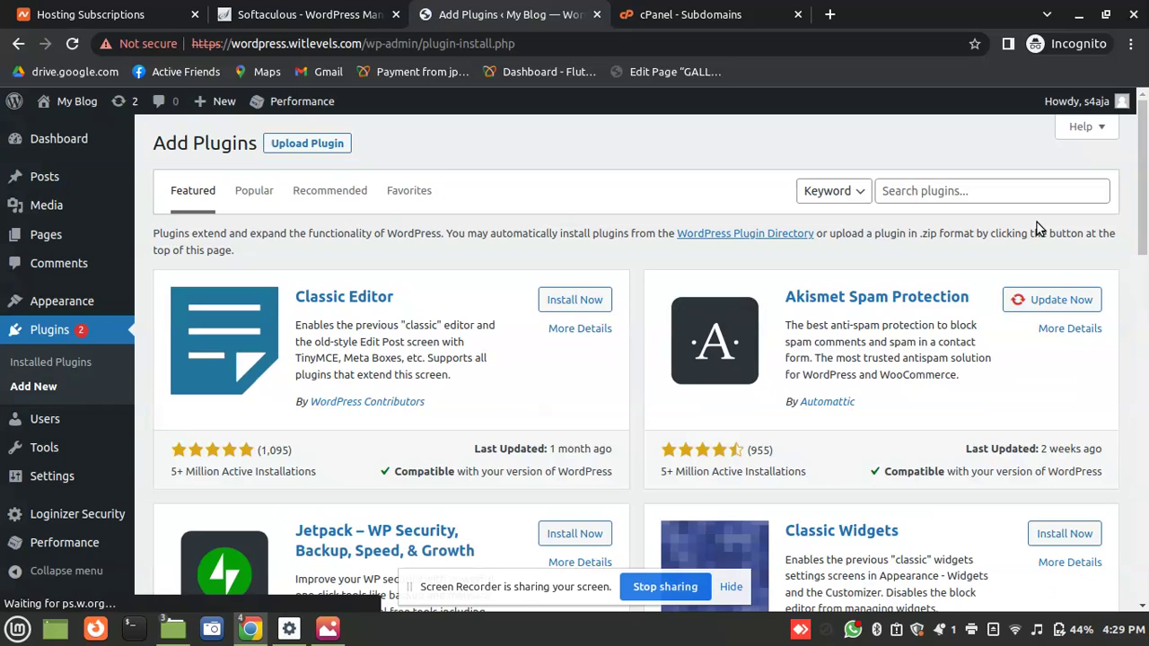
Search for 'Woocommerce', then install and activate the WooCommerce plugin
click(950, 192)
text(Wooc)
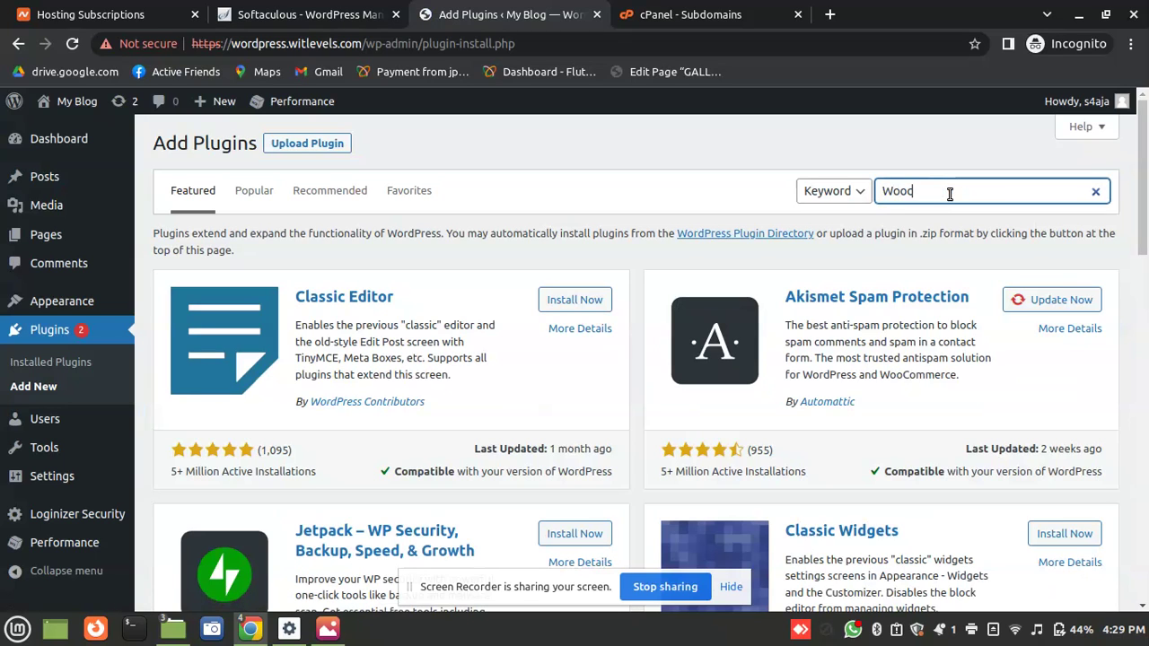
text(ommerce)
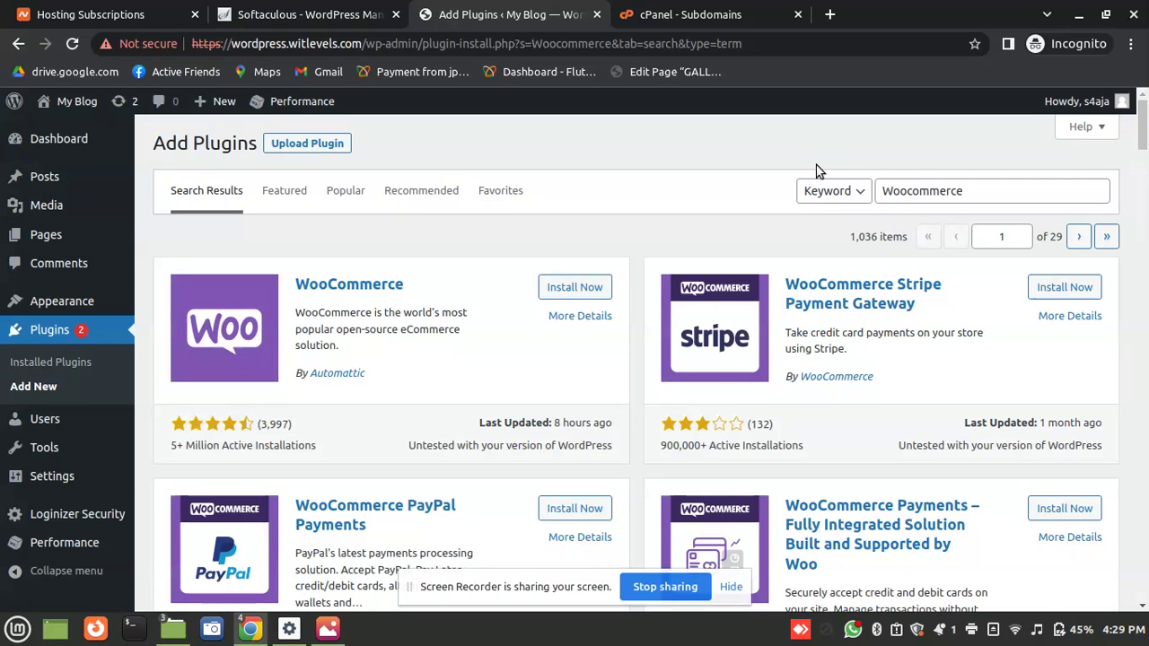
click(547, 291)
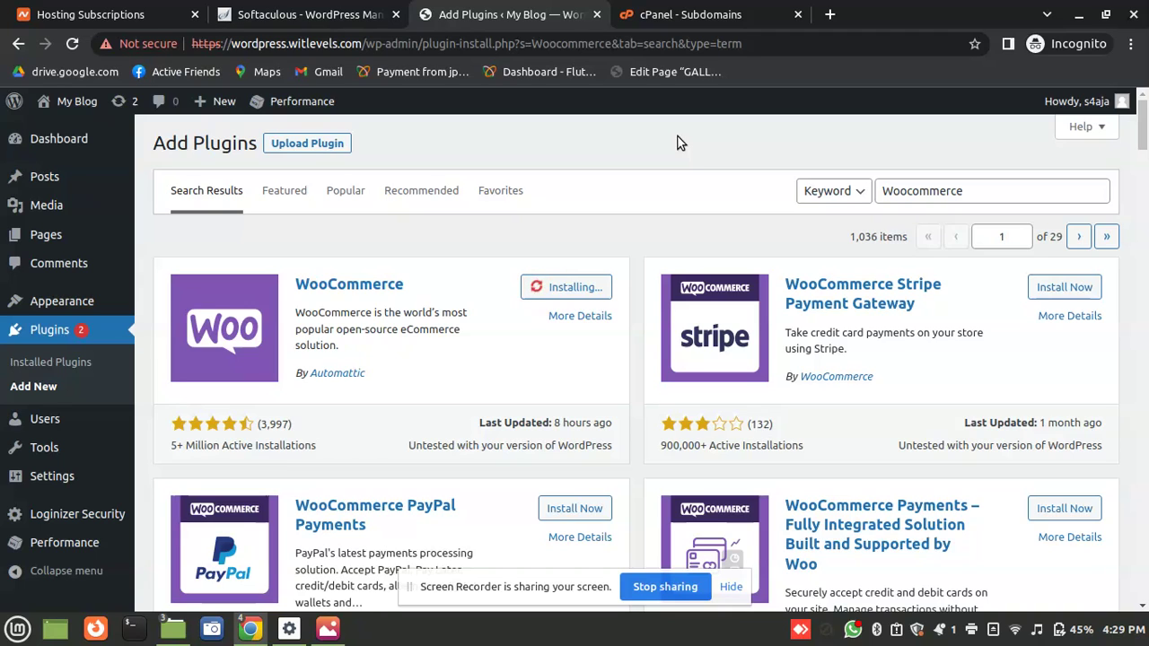
click(584, 298)
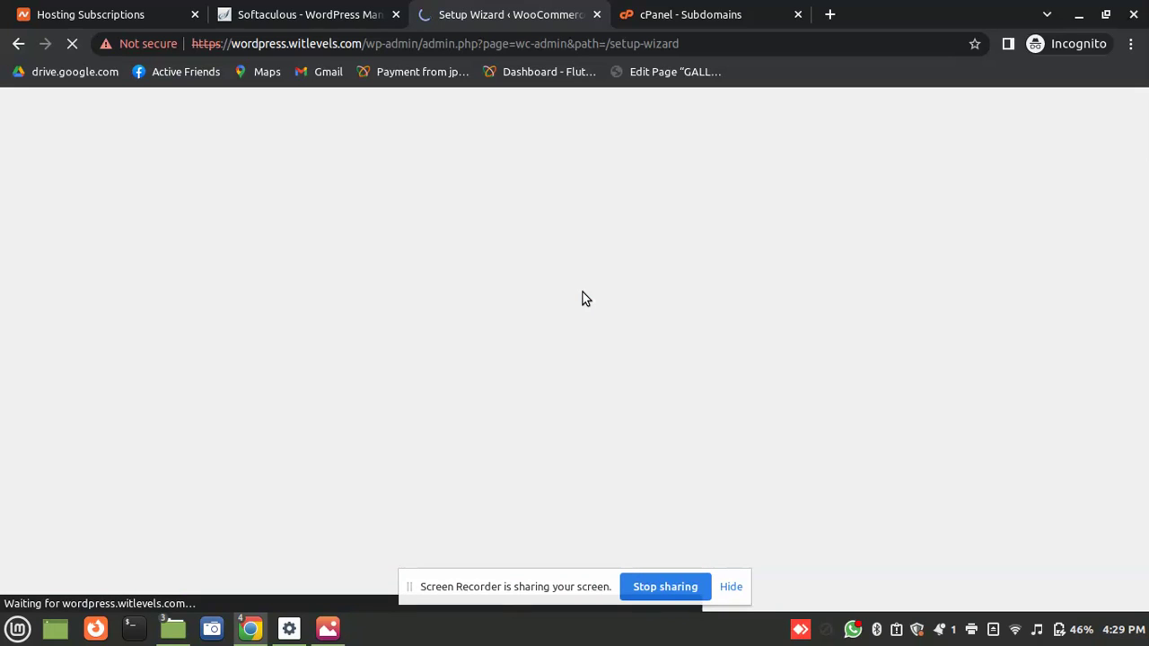
Search plugins for 'Sparco', then install and activate Payment Gateway for Sparco
click(4, 51)
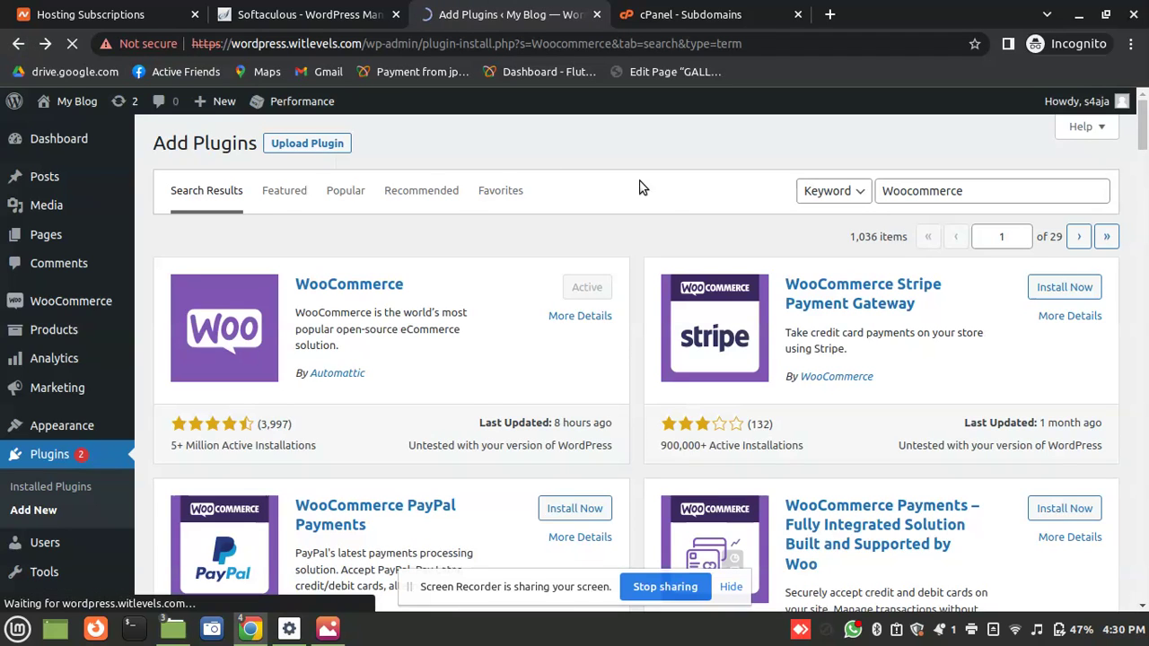
double_click(923, 196)
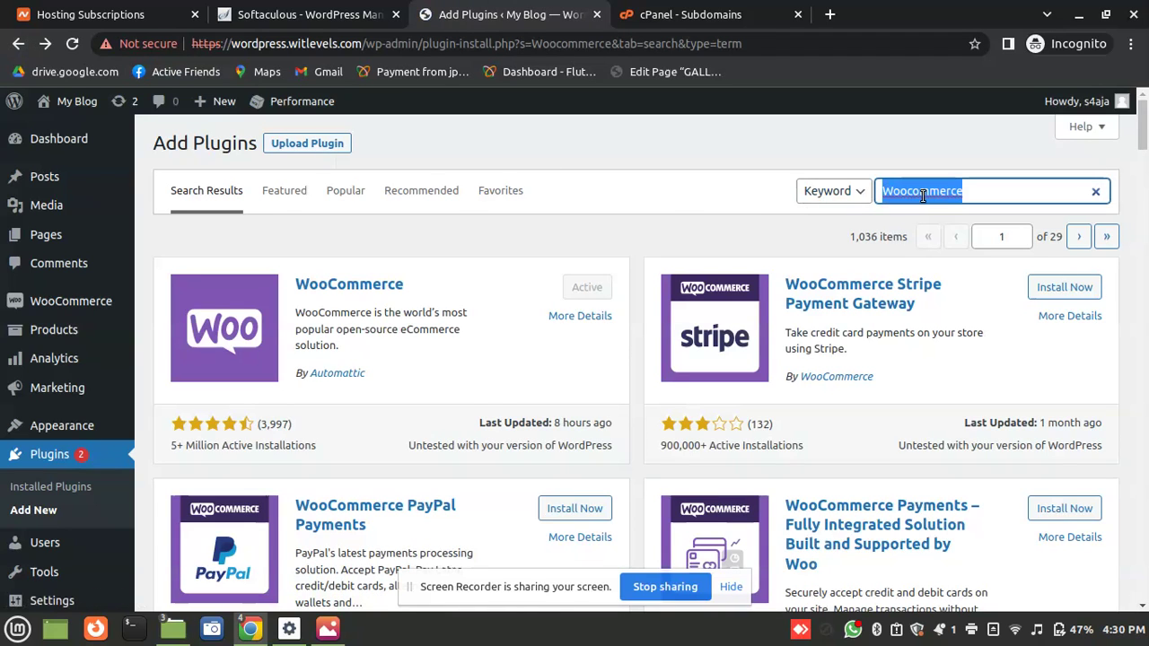
text(Sparco)
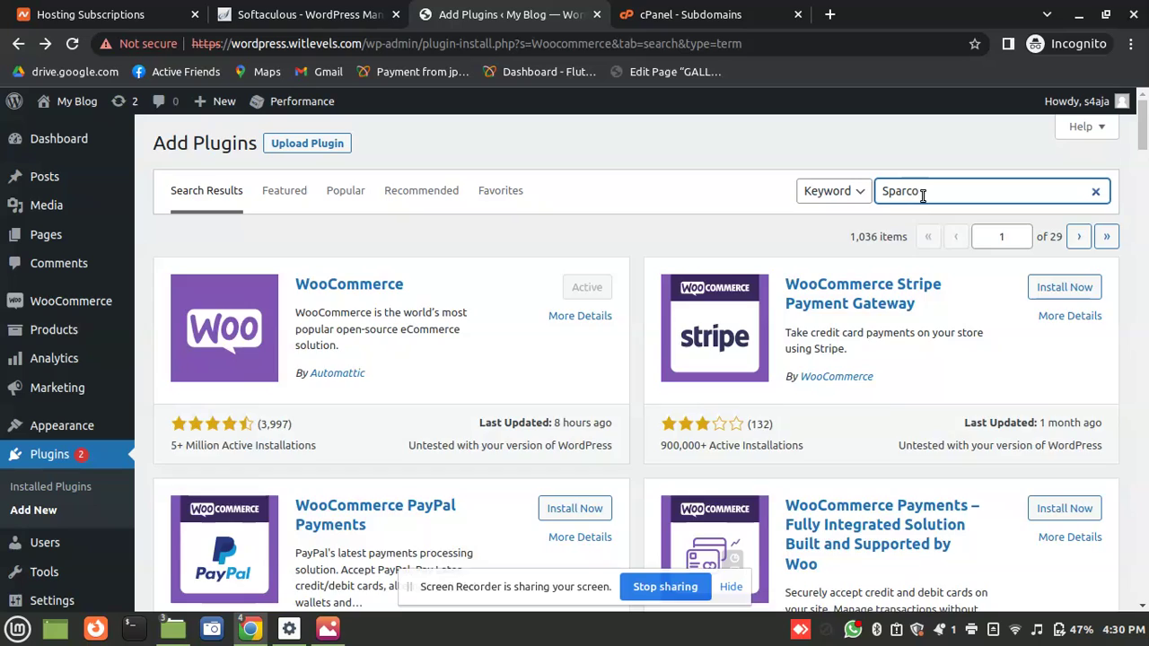
text(pay)
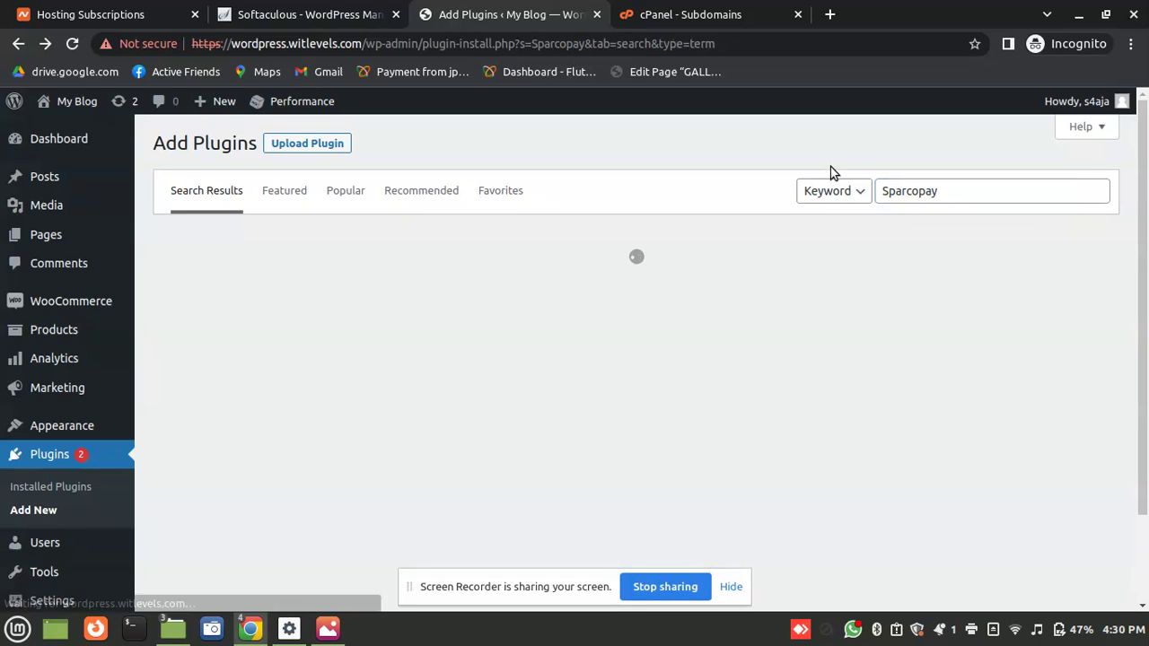
click(965, 190)
key(BackSpace)
key(BackSpace)
key(BackSpace)
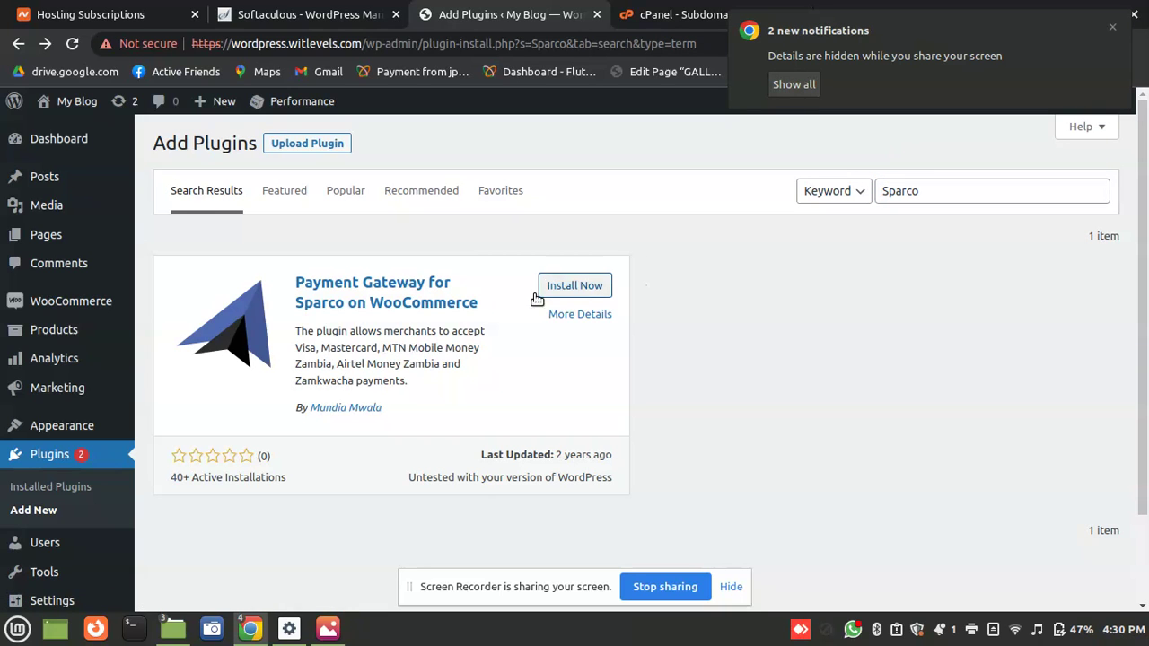
click(586, 289)
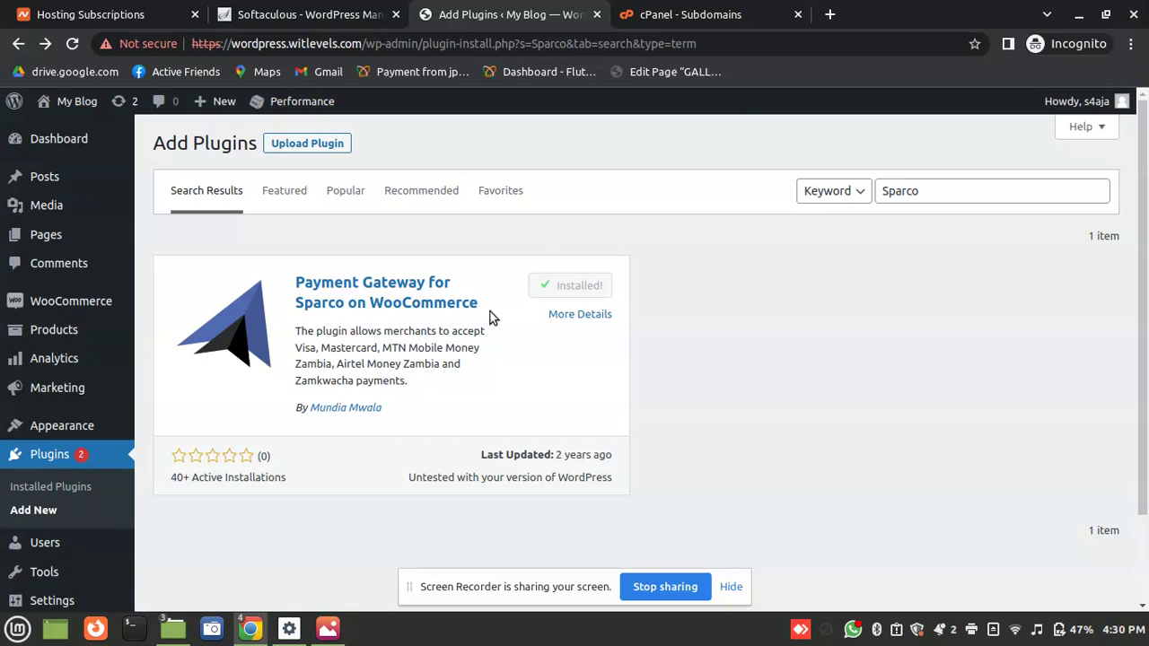
click(560, 286)
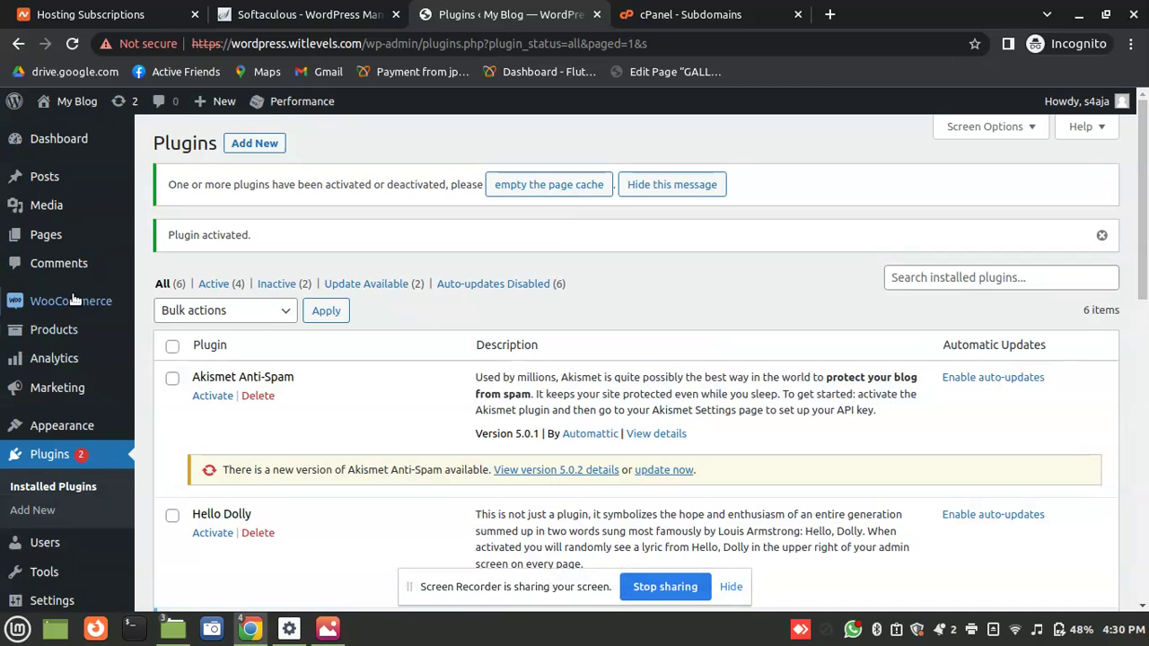
Go to Appearance > Themes
scroll(1145, 300, down, 2)
scroll(1144, 301, down, 2)
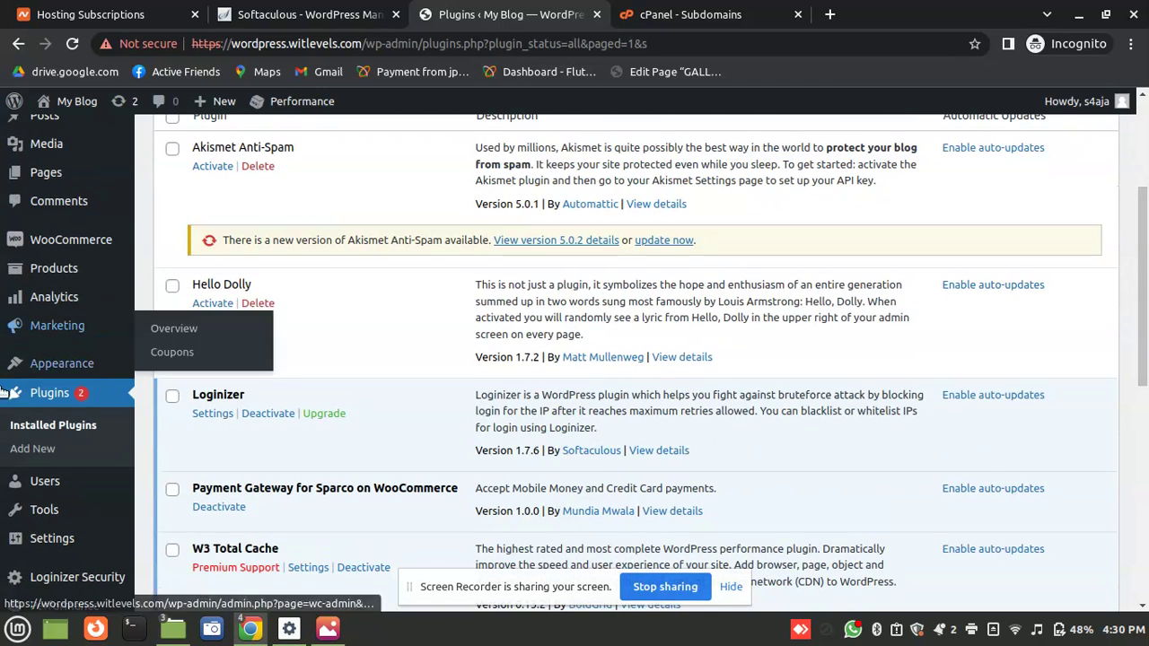
mouse_move(103, 366)
click(186, 368)
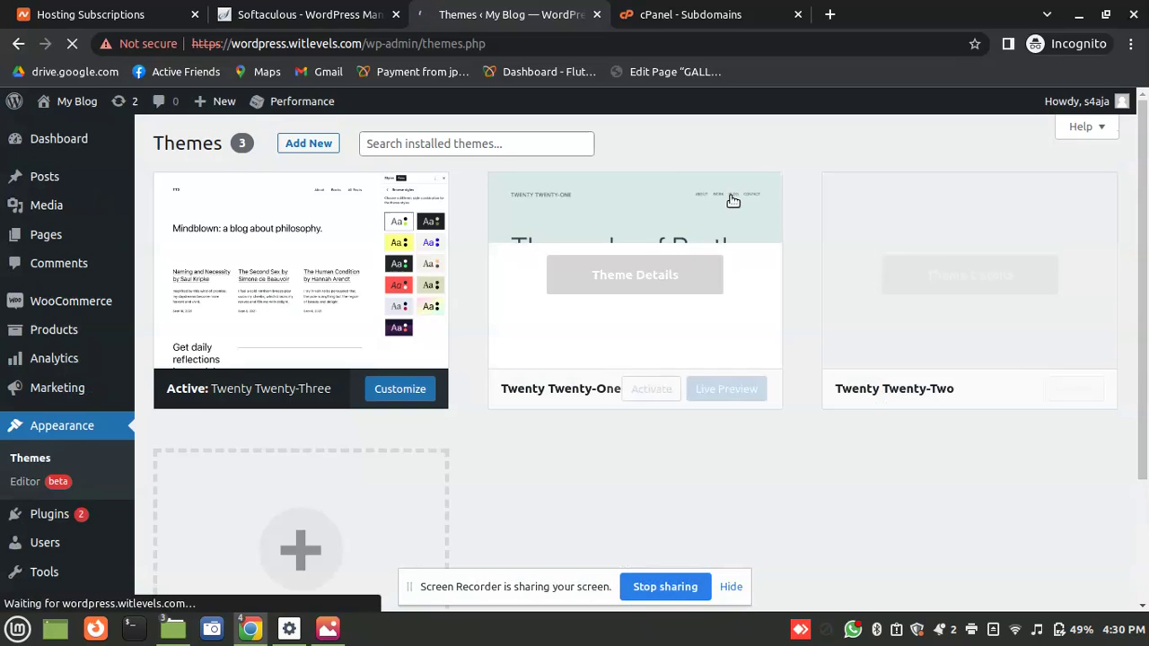
Search new themes for 'Store' and install Fashion Storefront
click(328, 144)
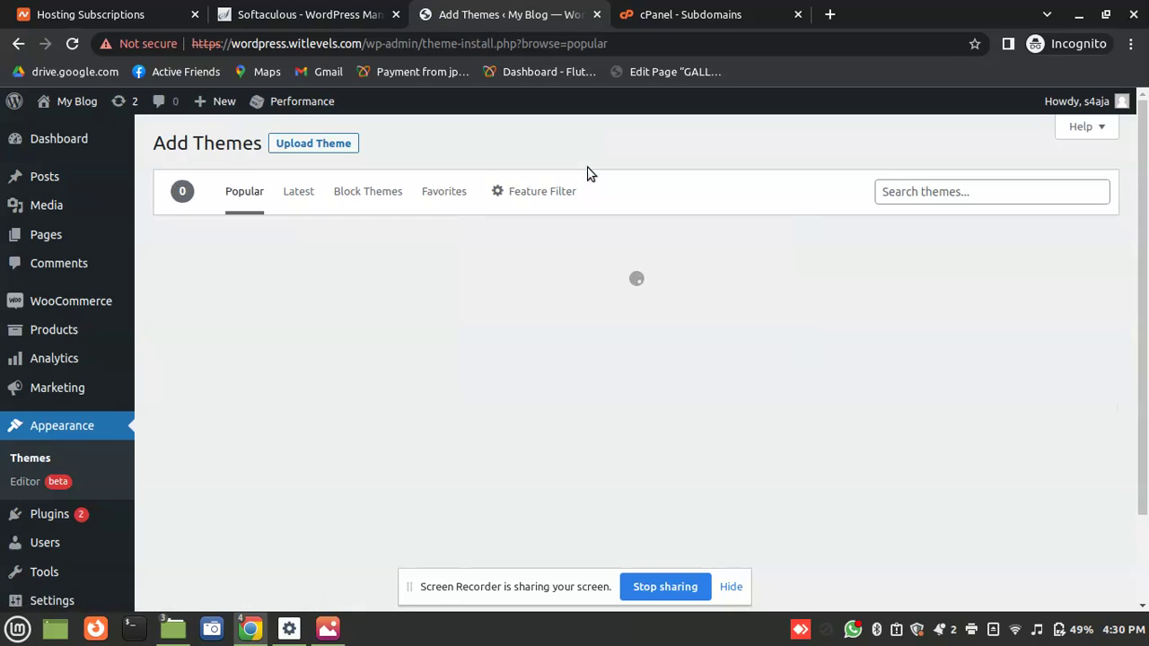
click(889, 193)
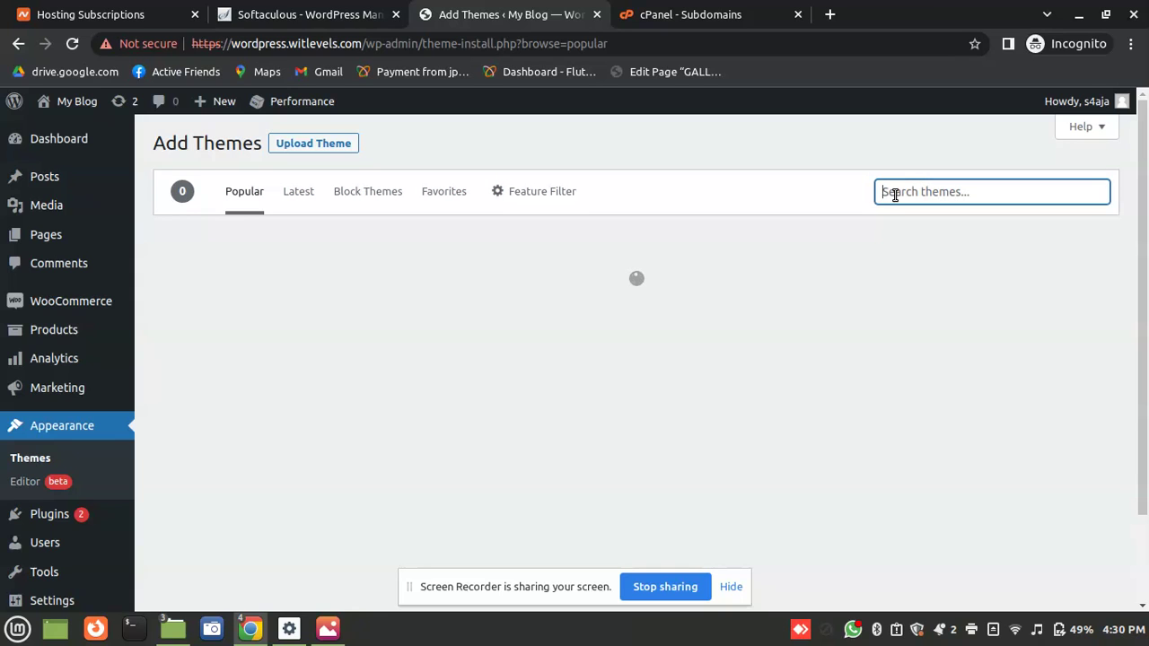
text(Store)
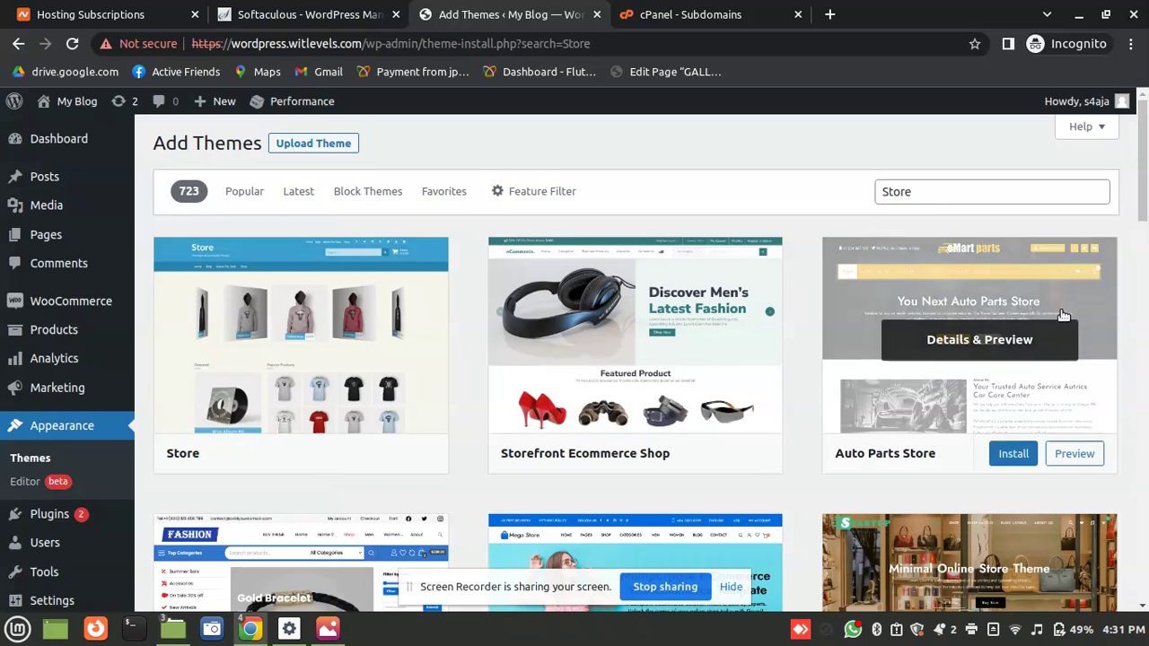
scroll(1129, 263, down, 4)
scroll(1128, 262, up, 1)
mouse_move(349, 395)
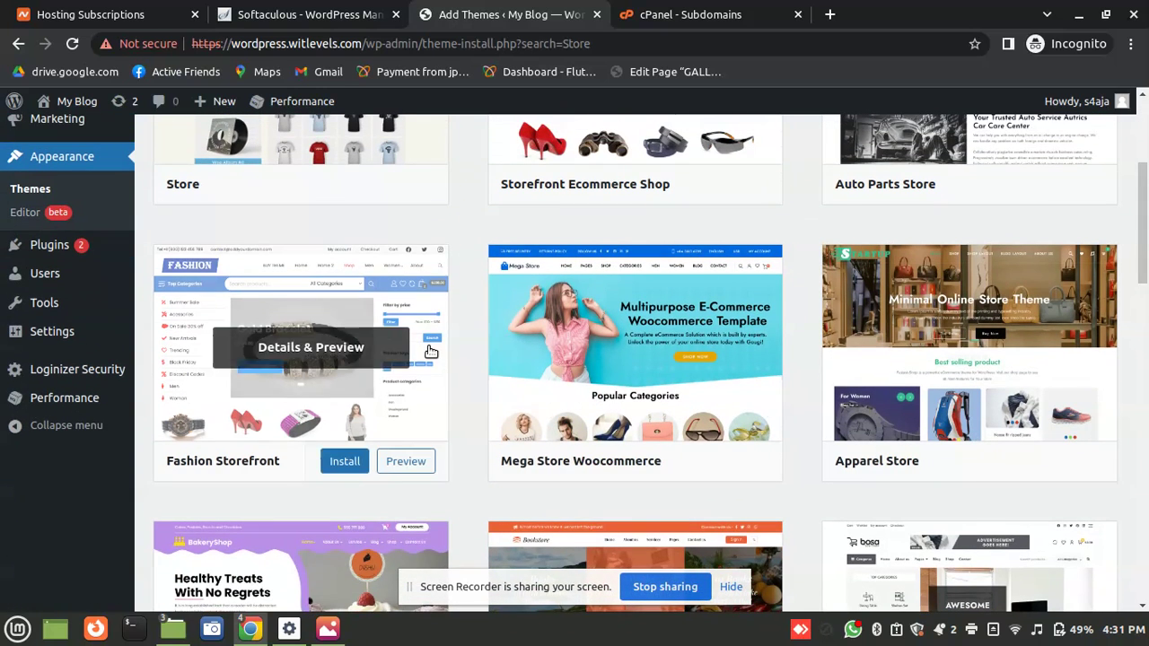
click(347, 461)
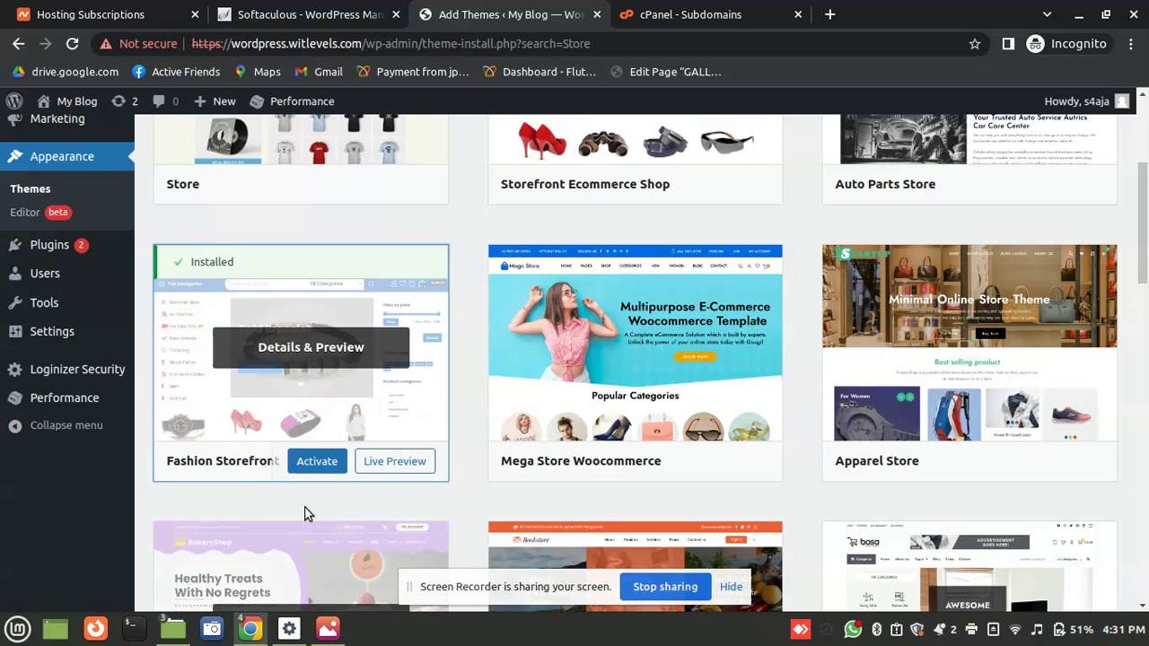
Activate Fashion Storefront from its theme preview
click(320, 471)
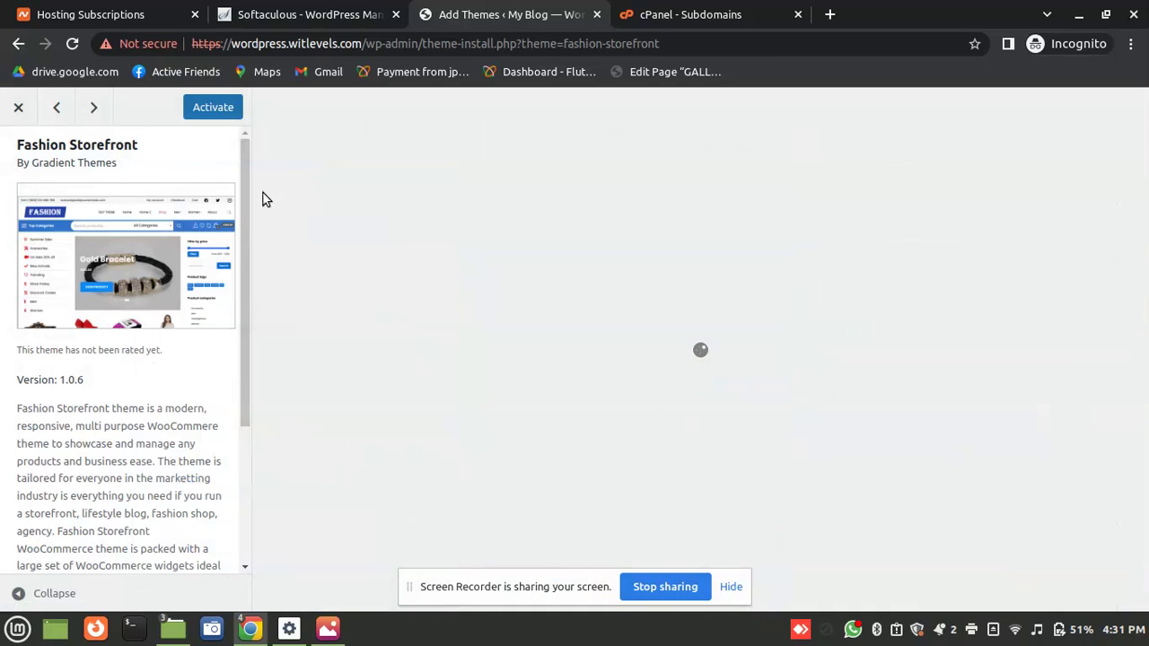
click(213, 109)
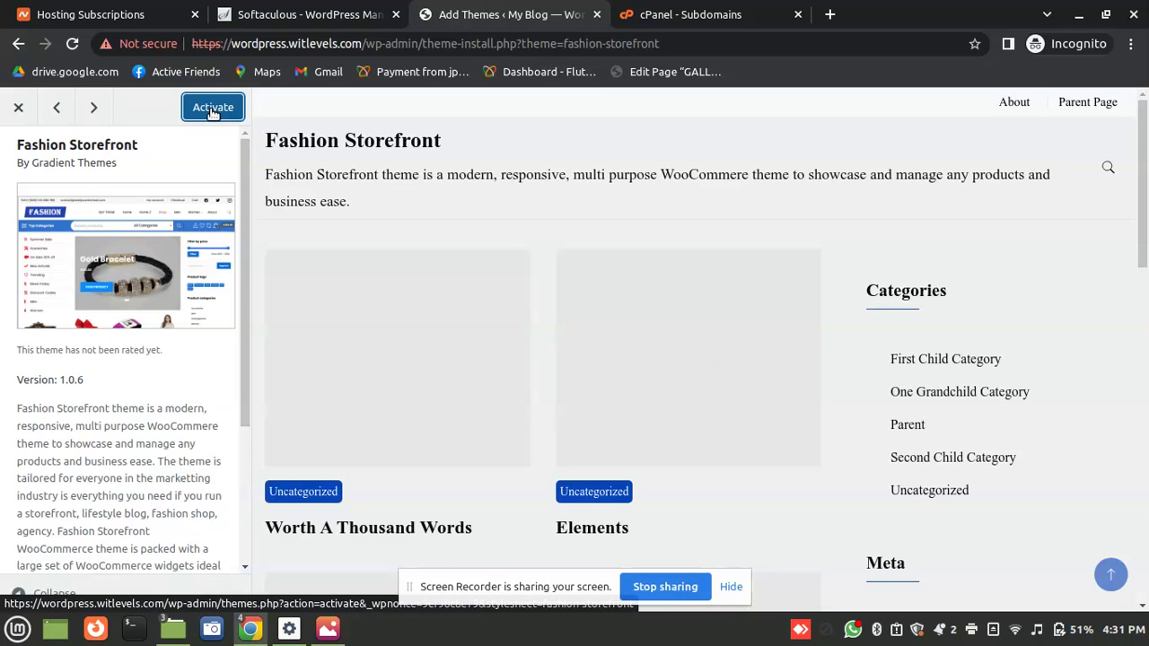
click(213, 110)
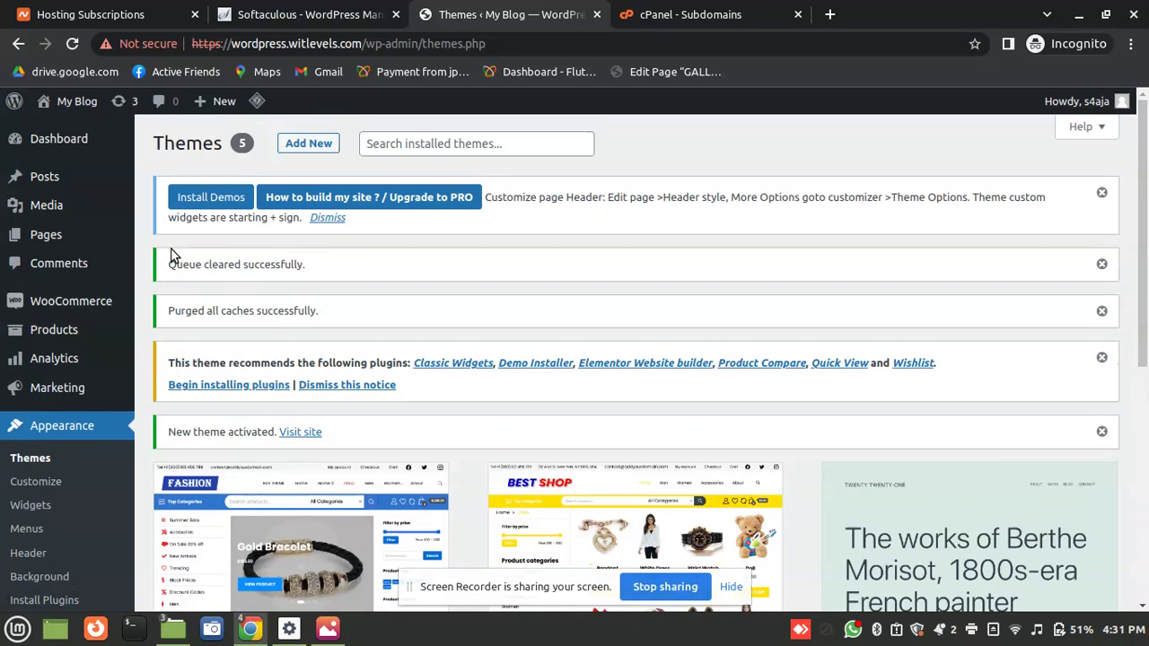
Import the Fashion Storefront Shop Demo and confirm the import until Success appears
click(222, 196)
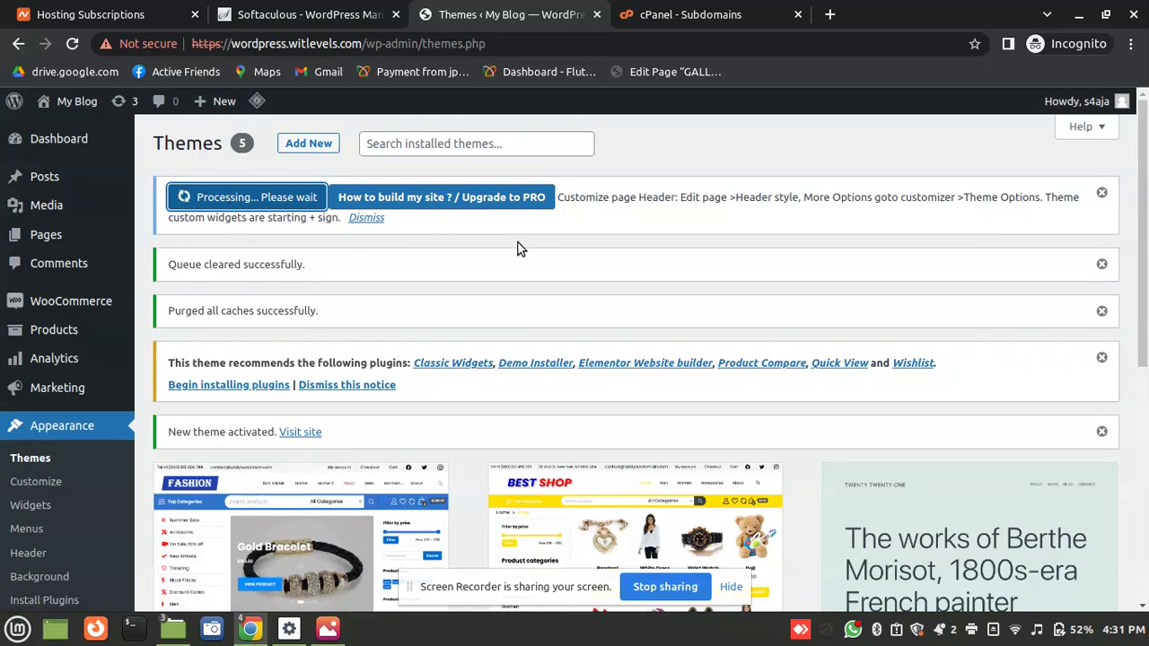
scroll(1095, 310, down, 3)
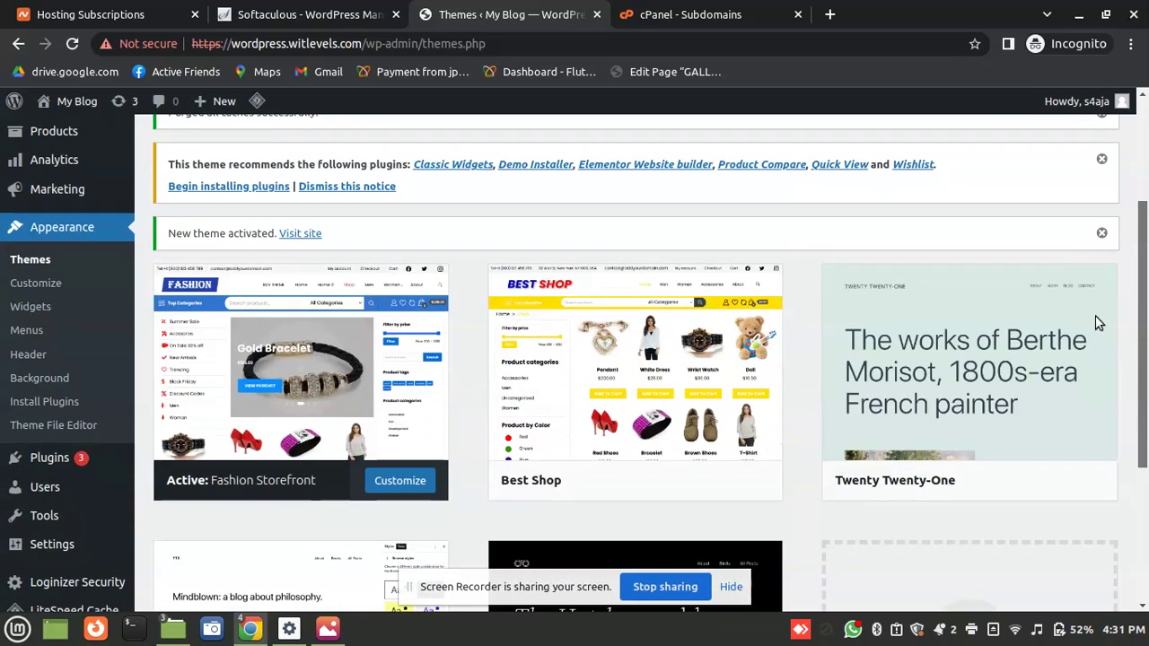
scroll(1121, 252, up, 2)
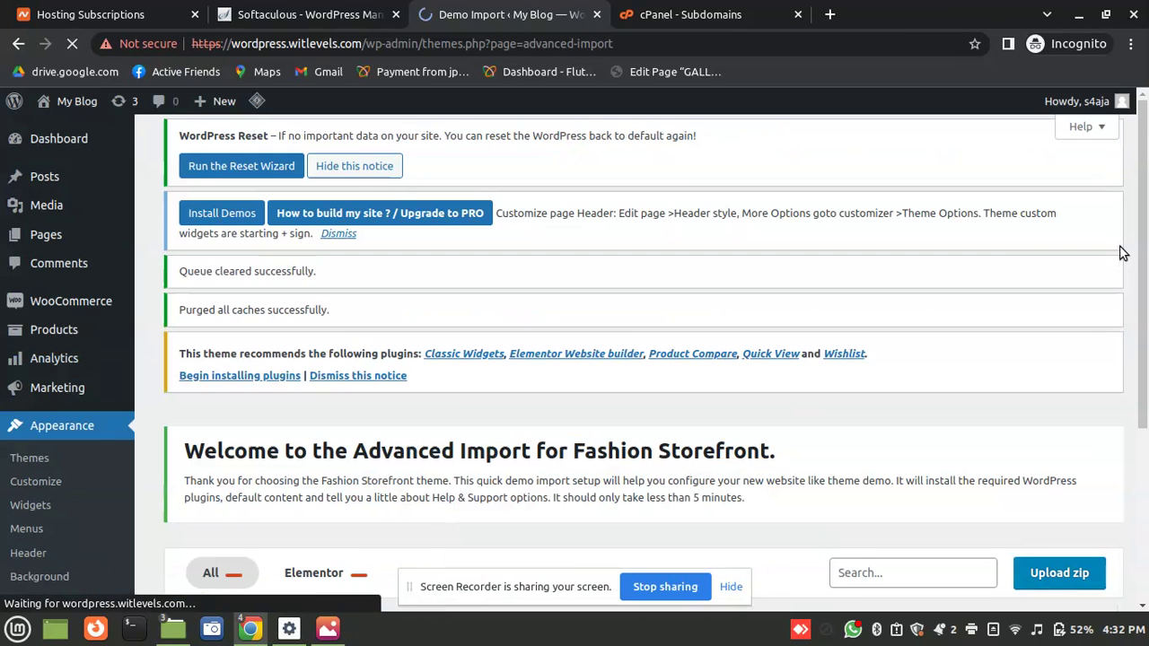
drag(1141, 269, 1116, 452)
mouse_move(539, 423)
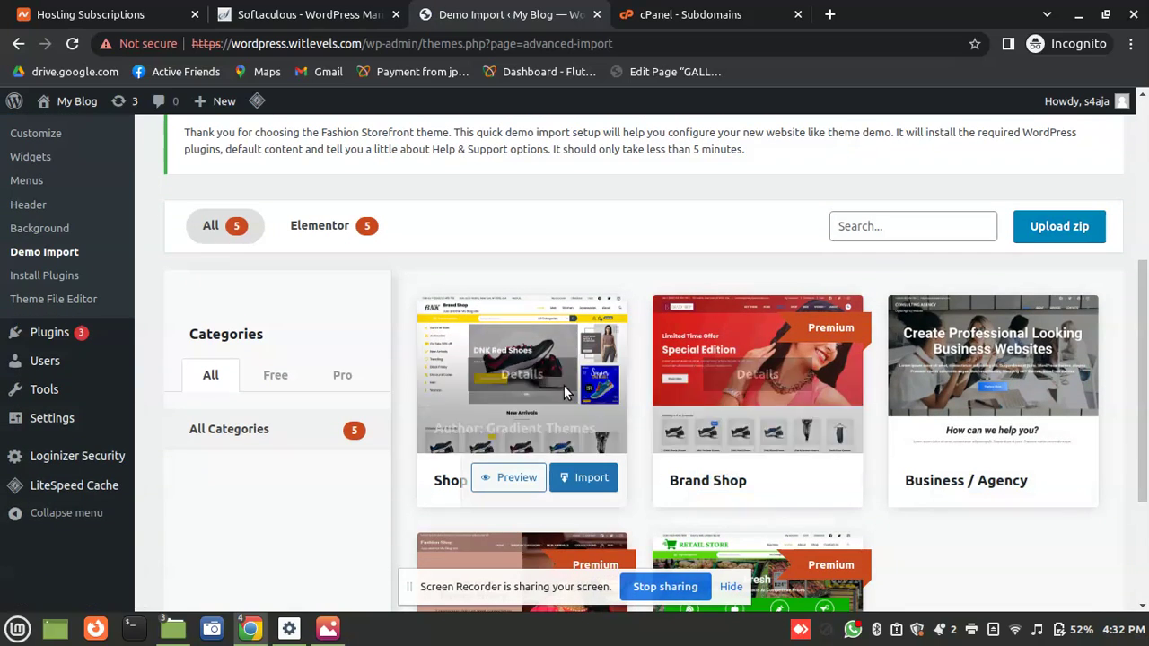
click(586, 477)
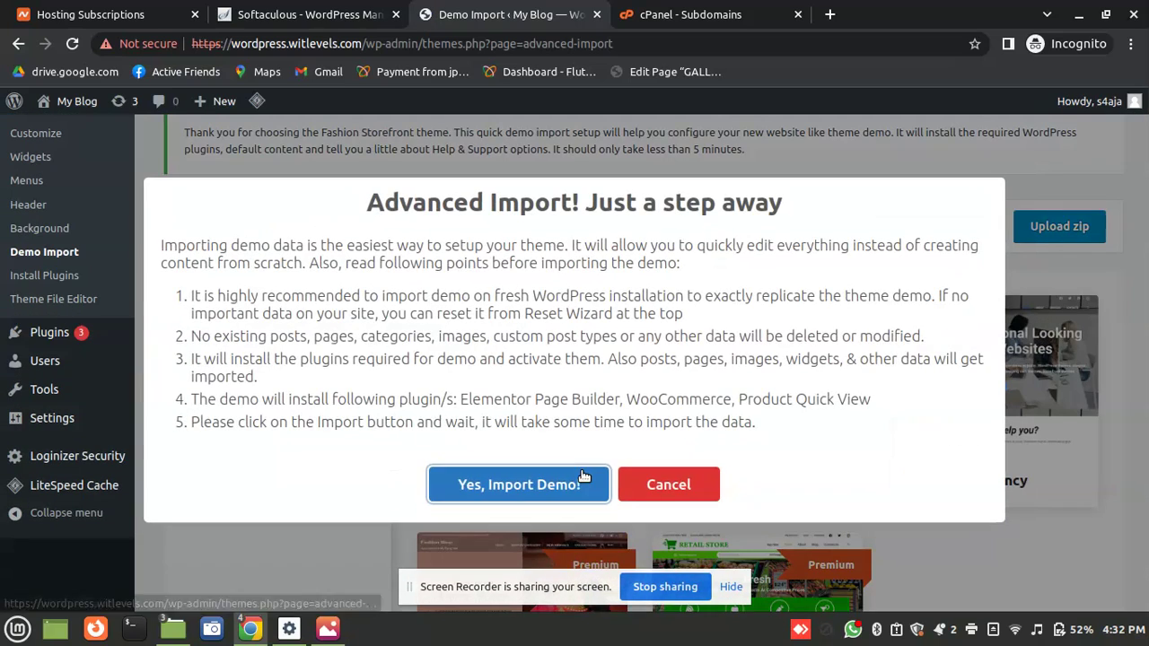
click(598, 484)
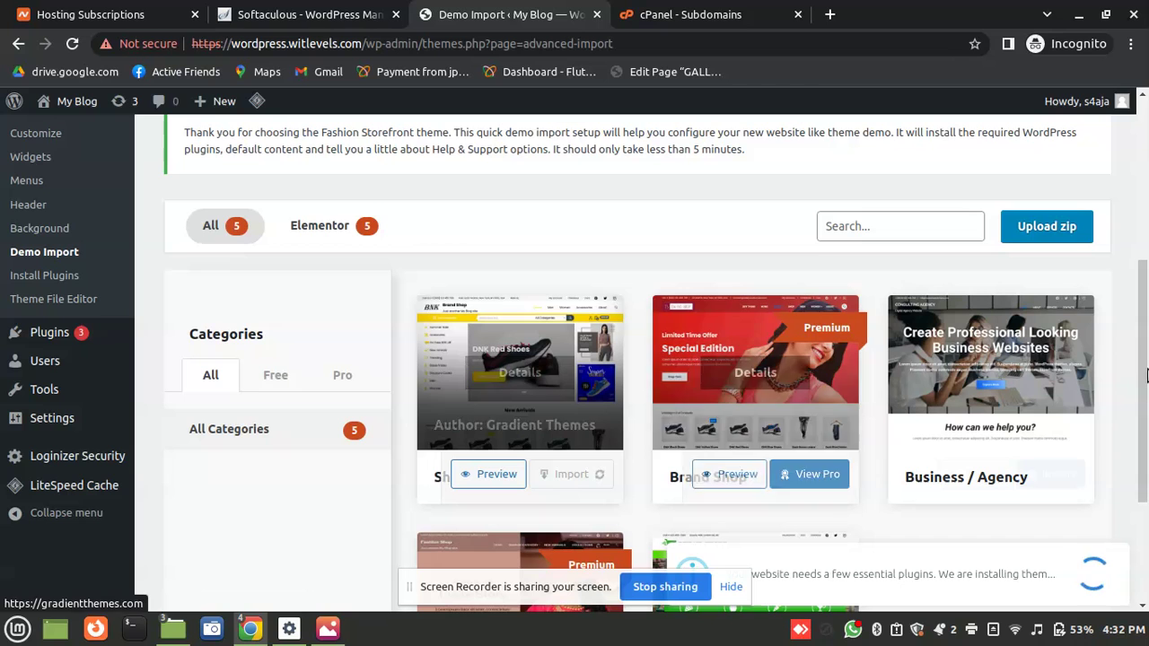
scroll(1146, 395, down, 1)
drag(1145, 395, 1146, 363)
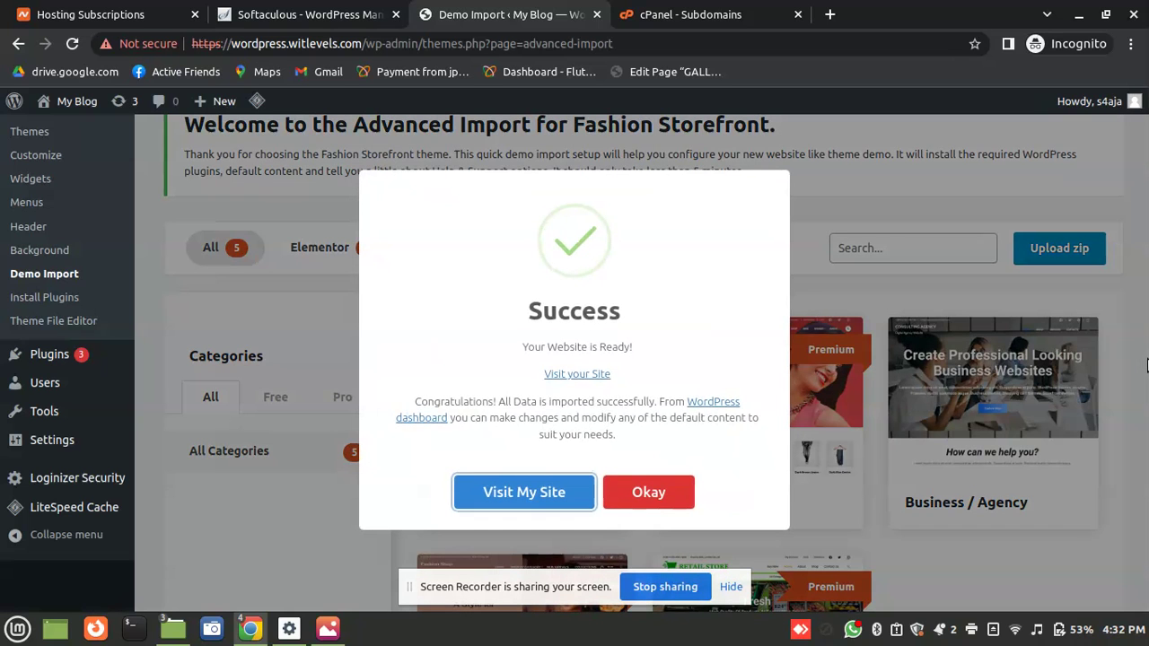
Open the finished site in a new tab and bring up its customizer
right_click(577, 373)
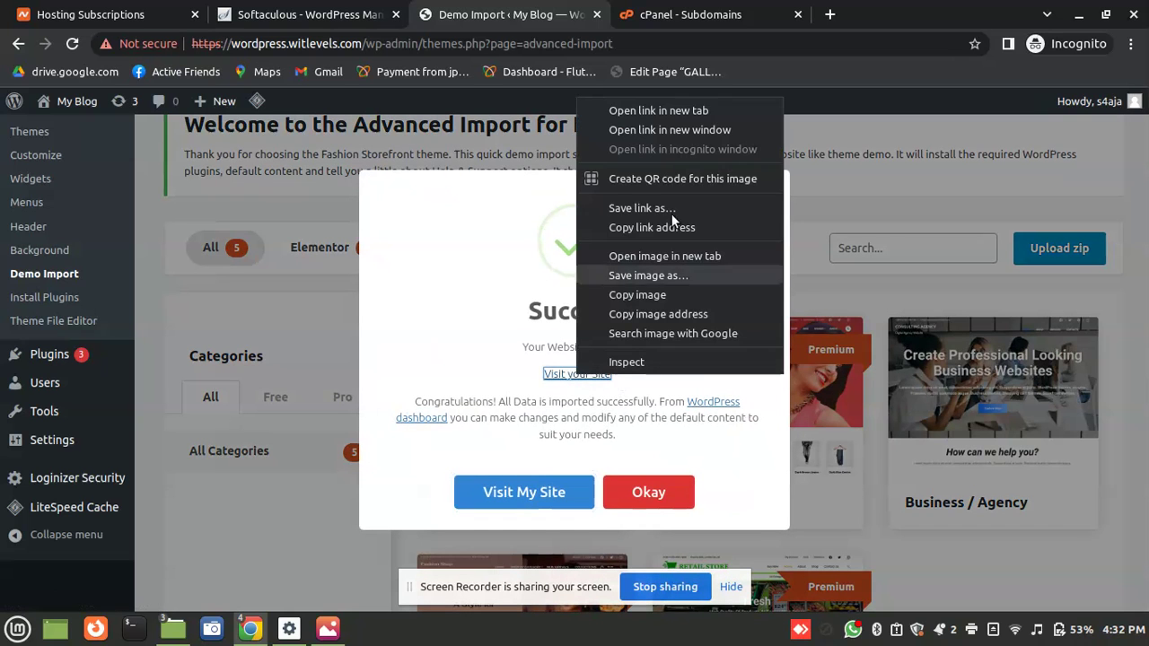
click(654, 115)
click(619, 8)
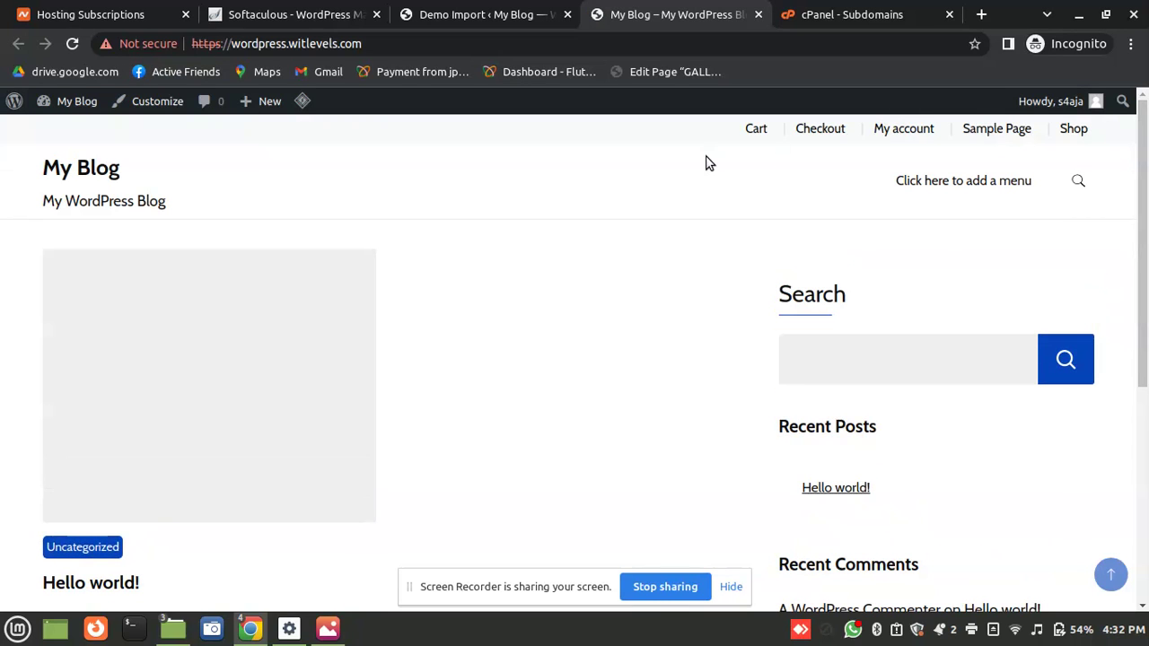
click(146, 110)
Close the import success message and go to Appearance > Install Plugins
click(529, 14)
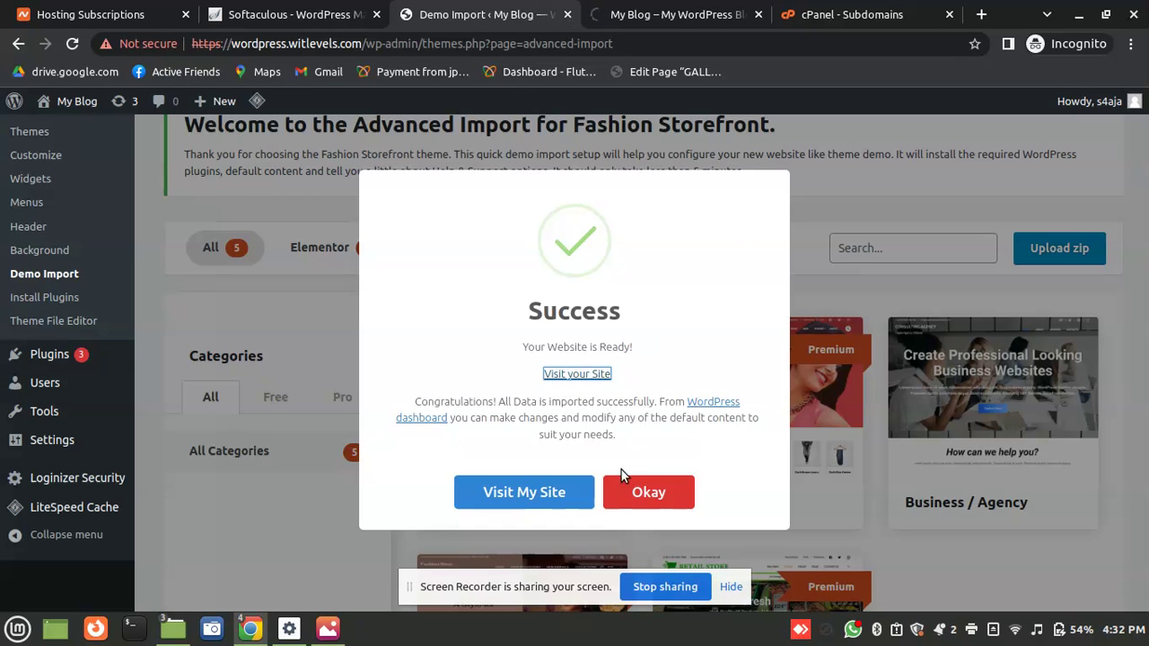
click(657, 501)
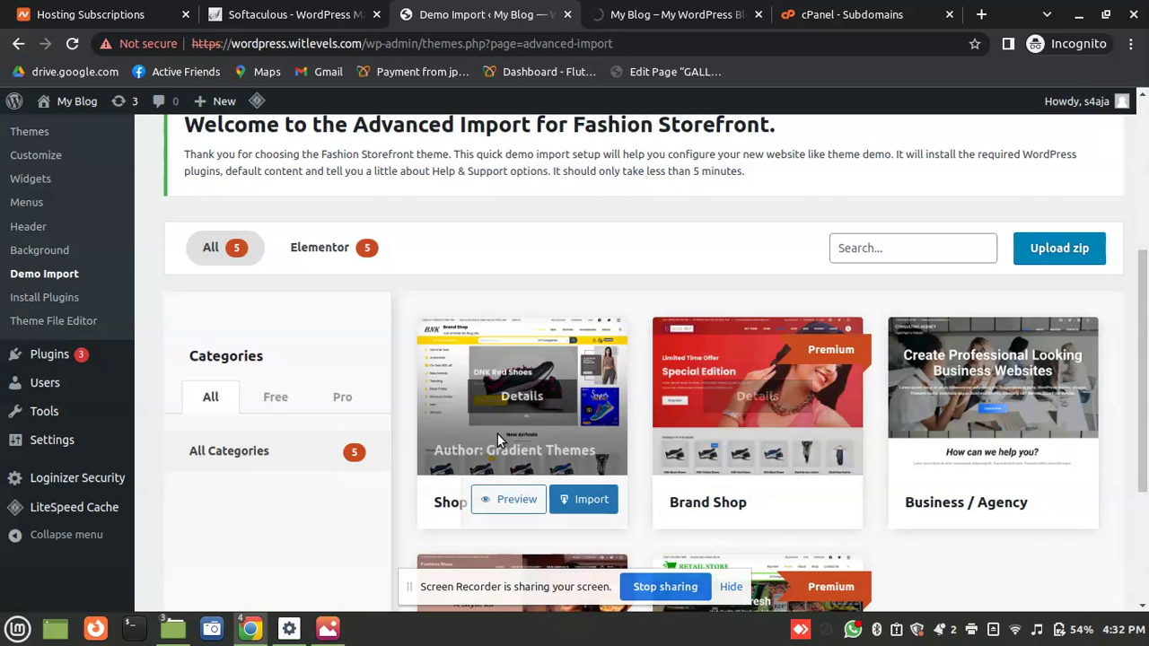
click(42, 298)
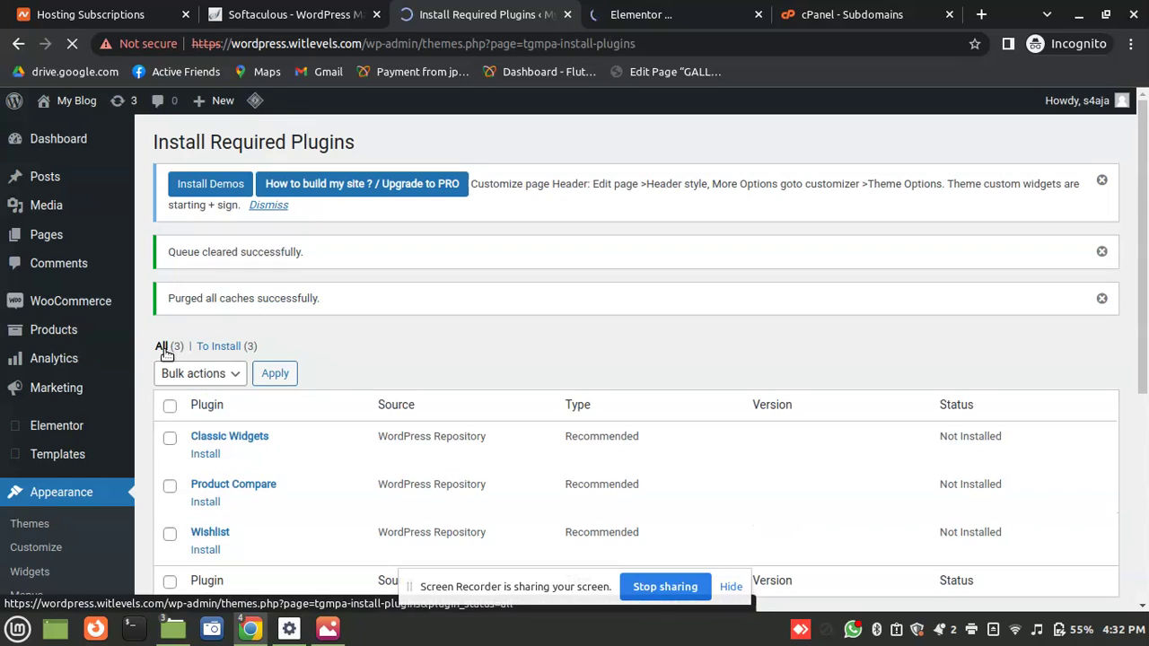
Bulk-install Classic Widgets, Product Compare and Wishlist from the required plugins list
click(163, 348)
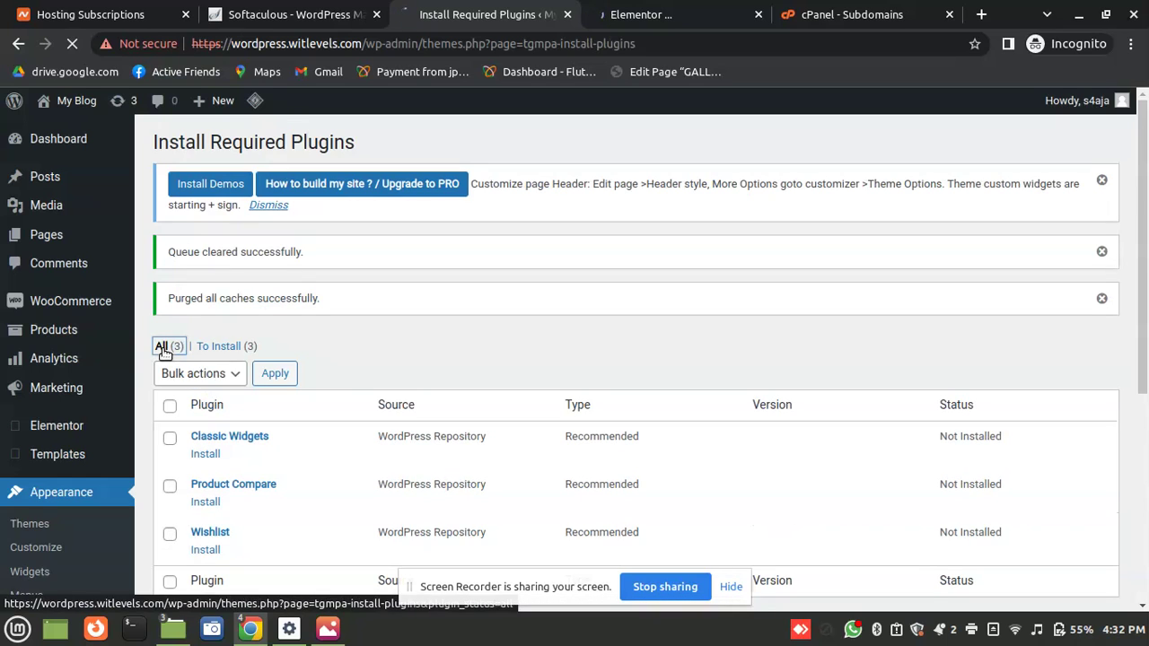
scroll(1144, 328, down, 1)
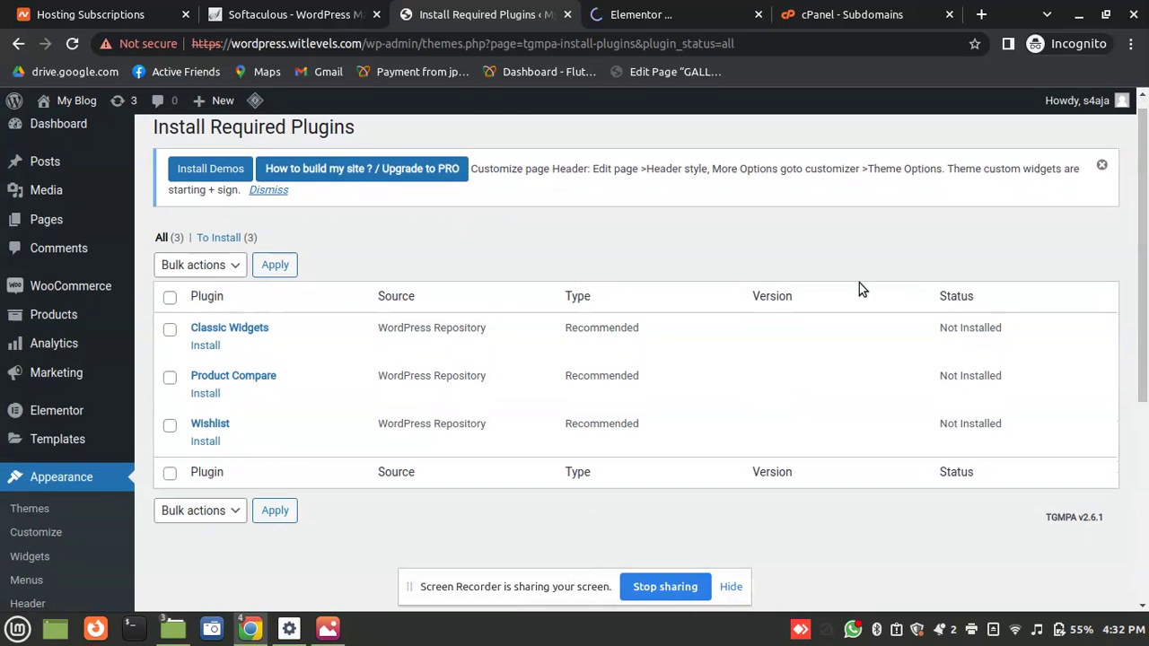
click(169, 297)
click(214, 514)
click(200, 545)
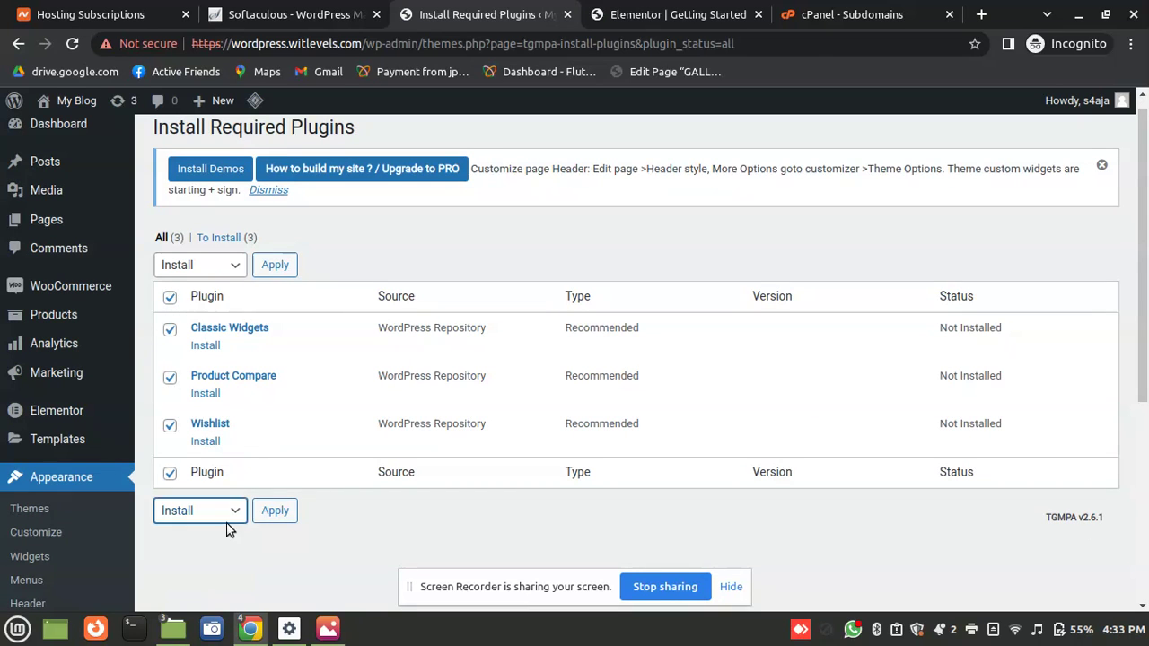
click(276, 512)
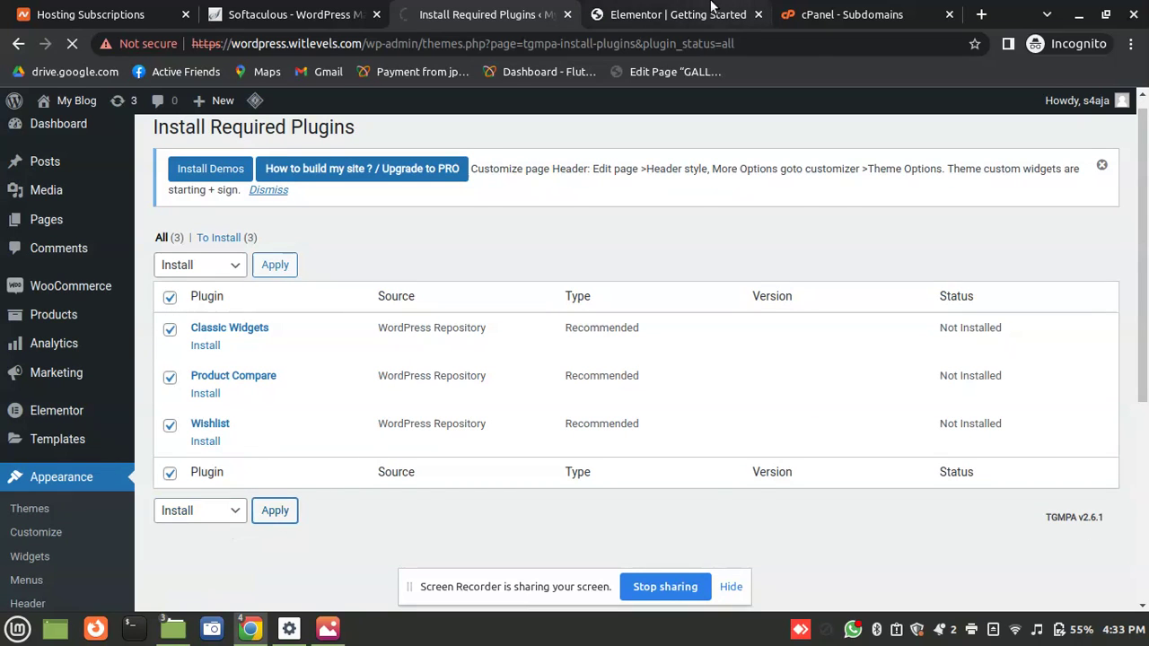
Dismiss the Elementor setup wizard and return to the plugin installation tab
click(712, 8)
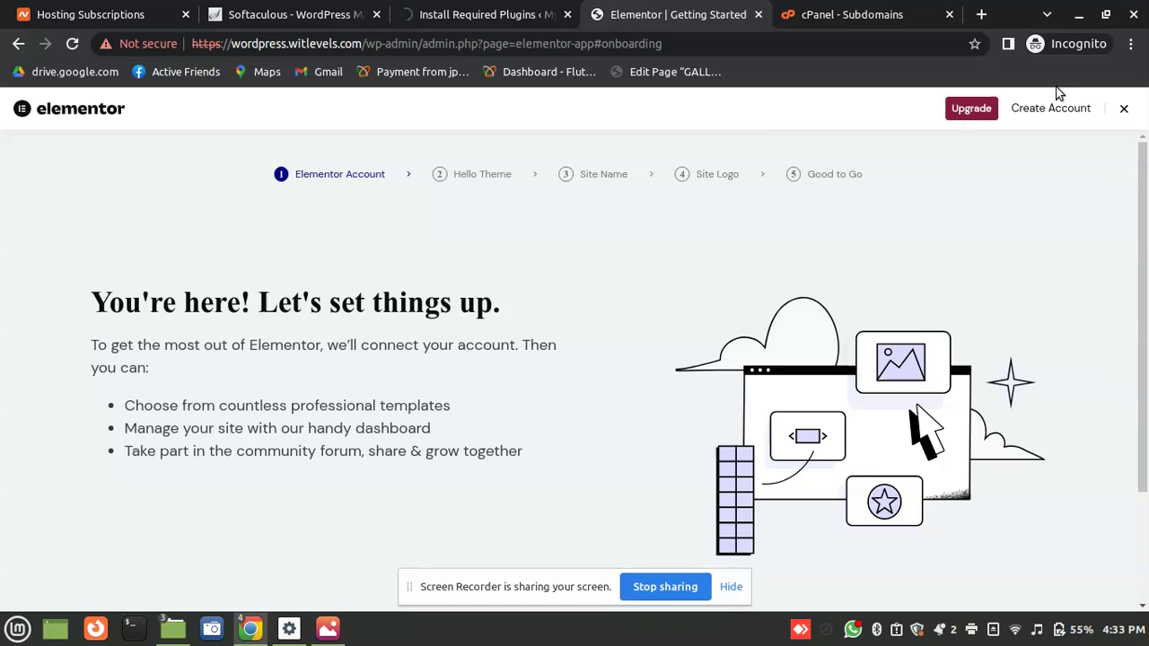
click(1124, 108)
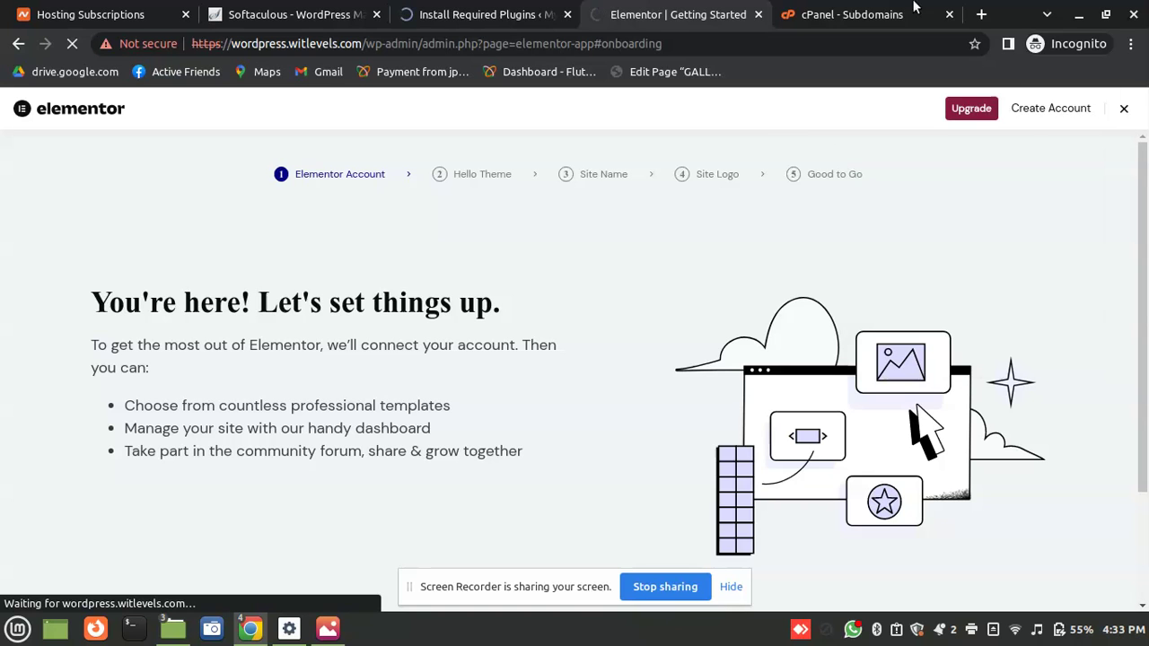
click(485, 14)
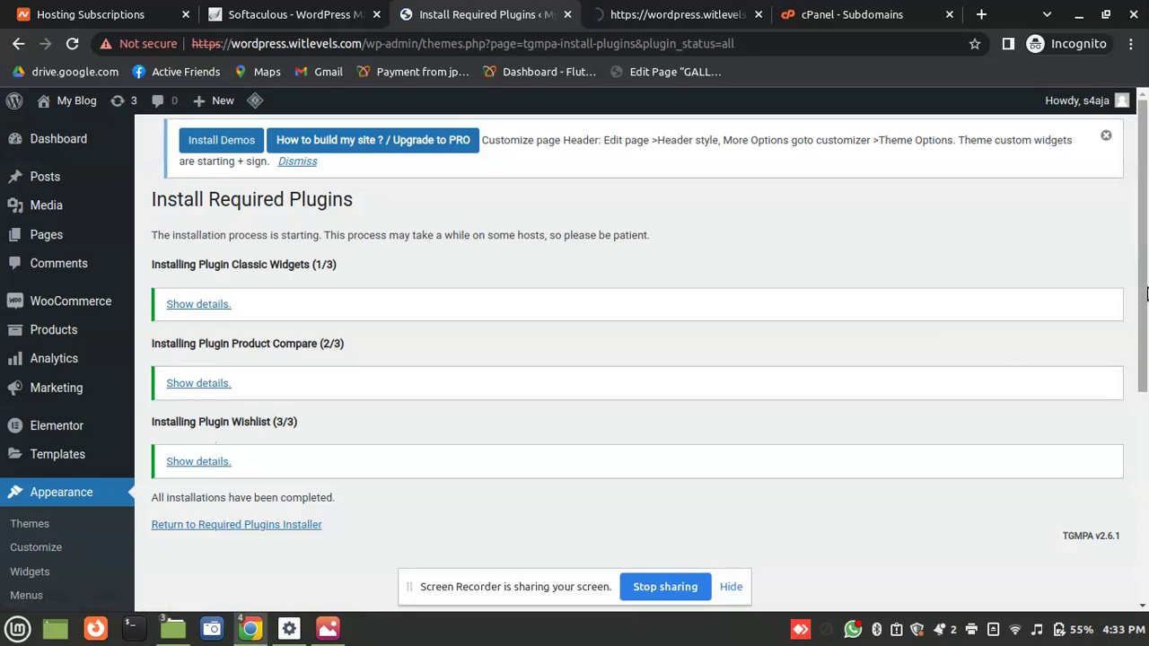
Return to the Required Plugins Installer after checking the dashboard tab
scroll(1065, 444, down, 3)
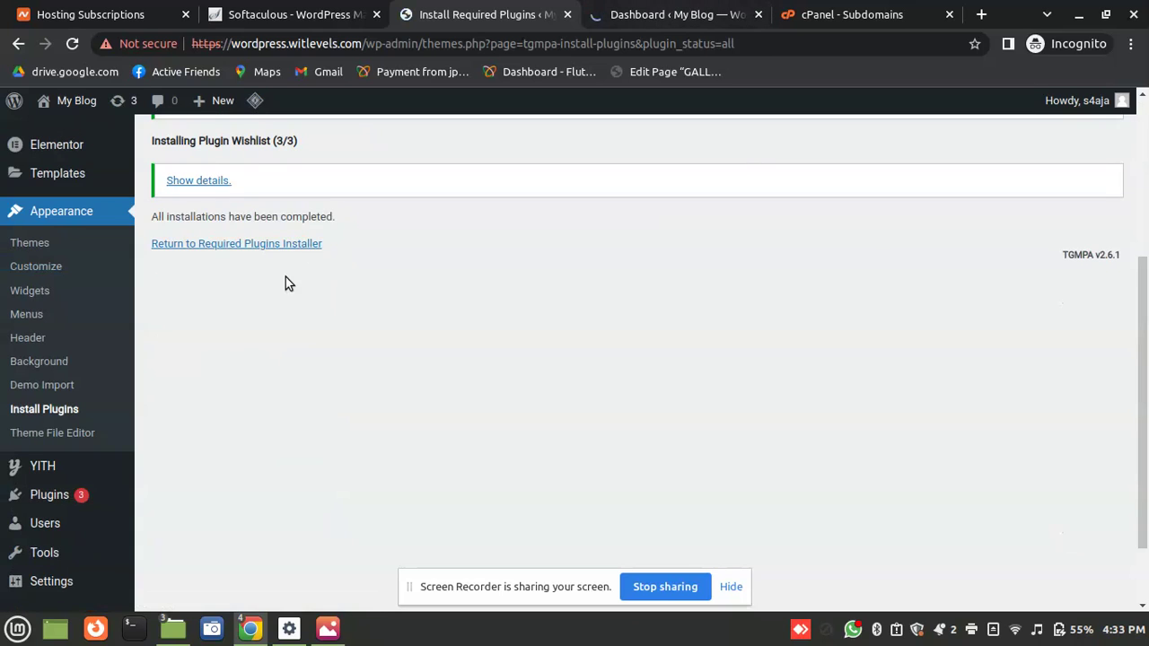
click(240, 243)
click(721, 9)
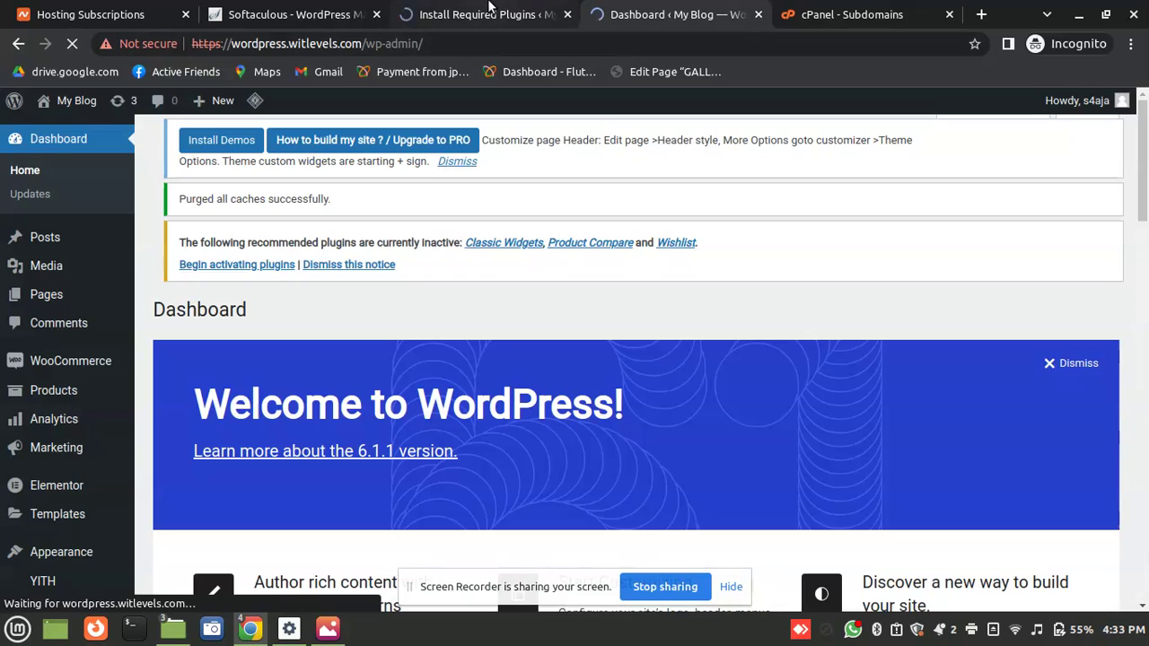
click(460, 9)
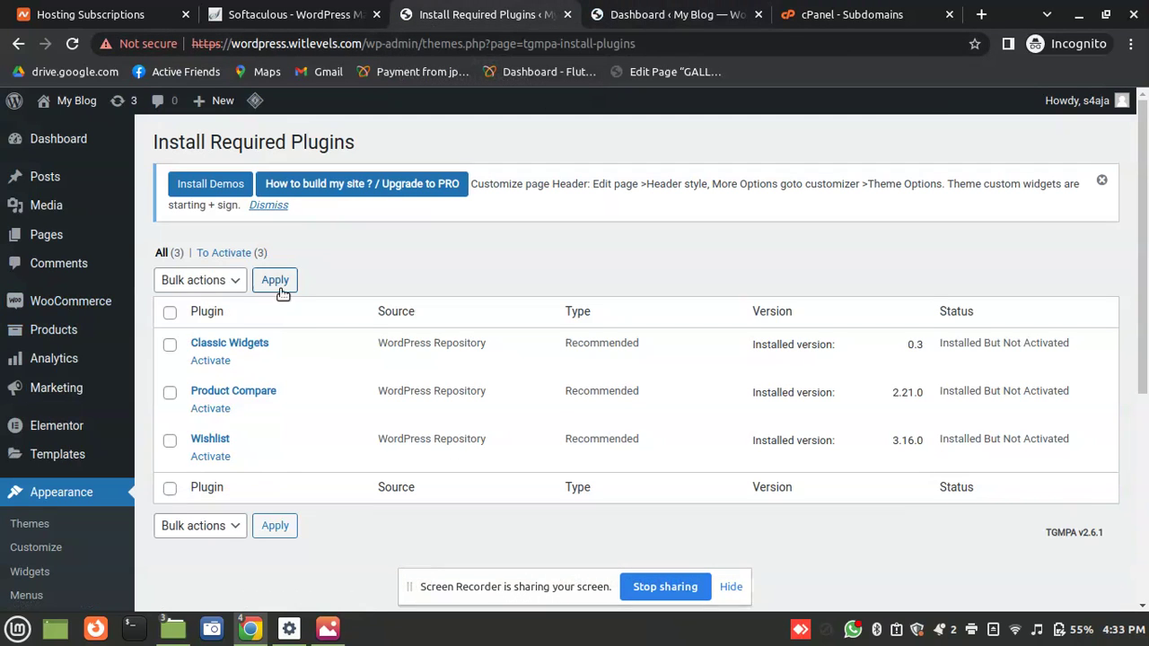
Bulk-activate Classic Widgets, Product Compare and Wishlist, then switch to the Dashboard tab
click(168, 313)
click(195, 281)
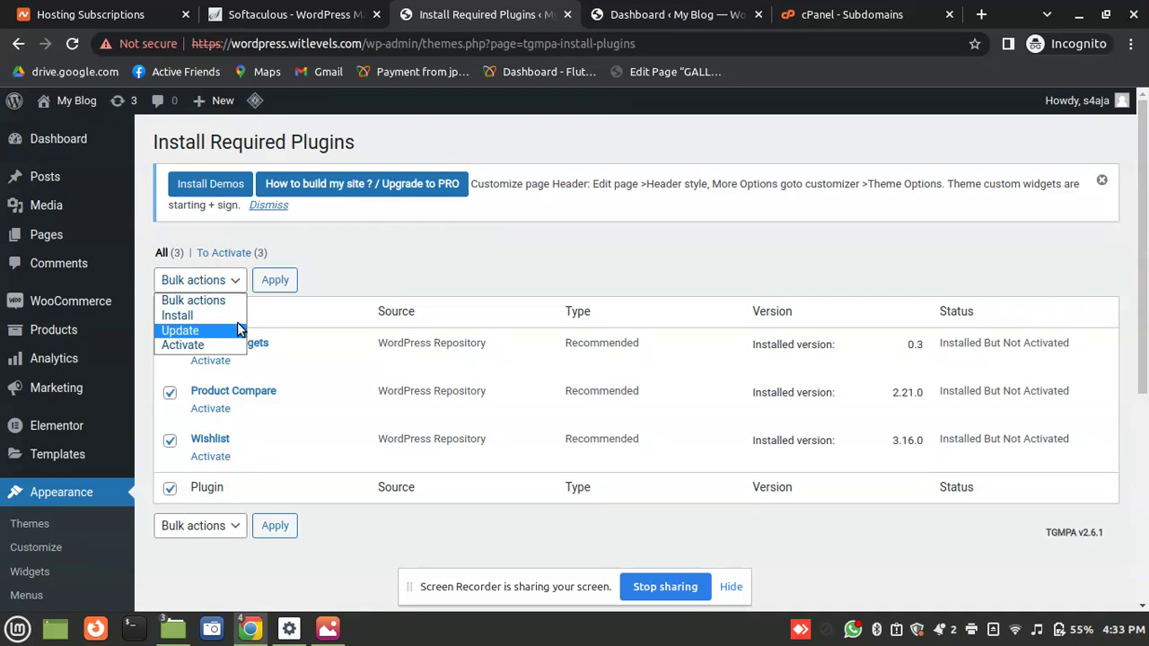
click(231, 342)
click(275, 280)
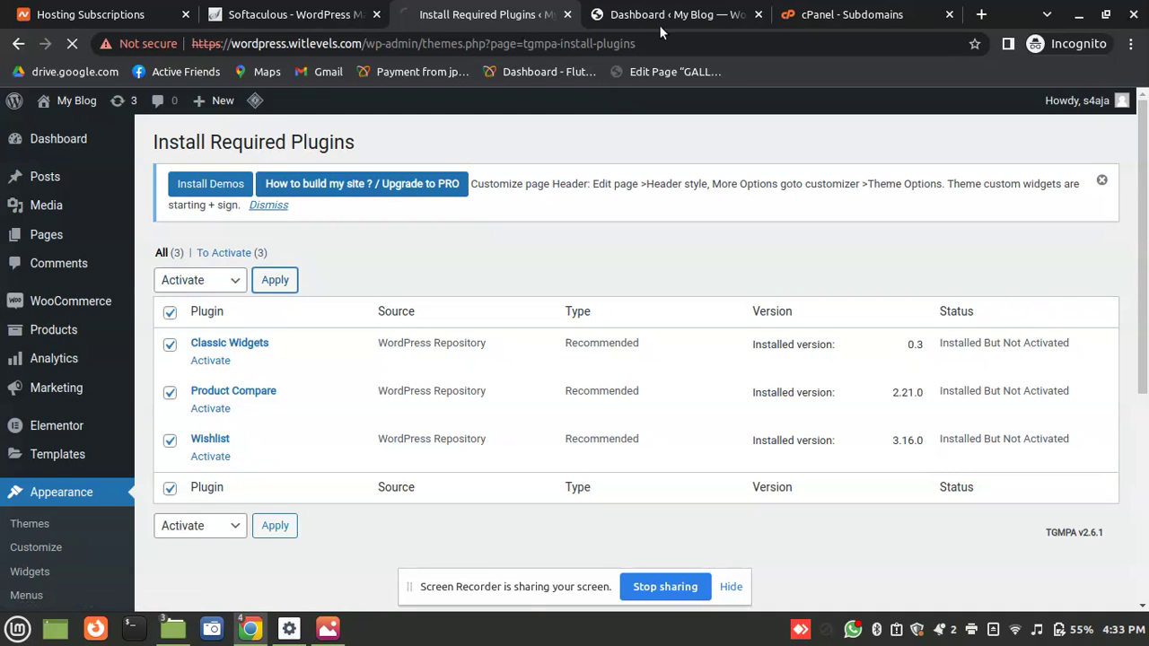
click(653, 13)
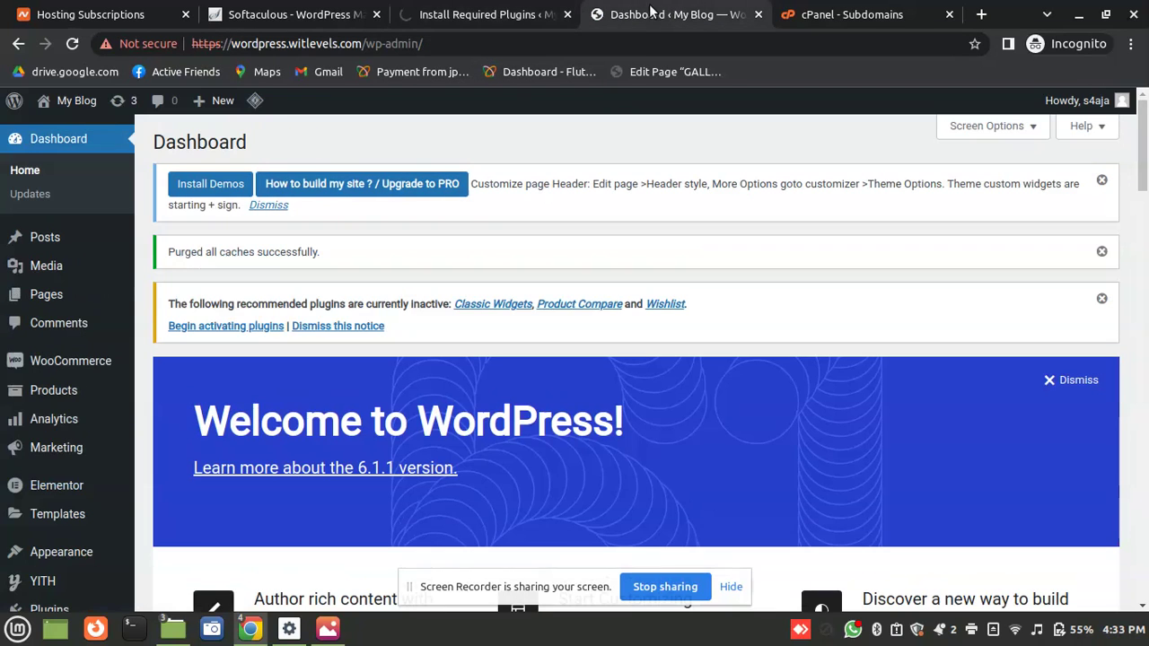
Visit the site's front page and launch the Customizer
click(76, 109)
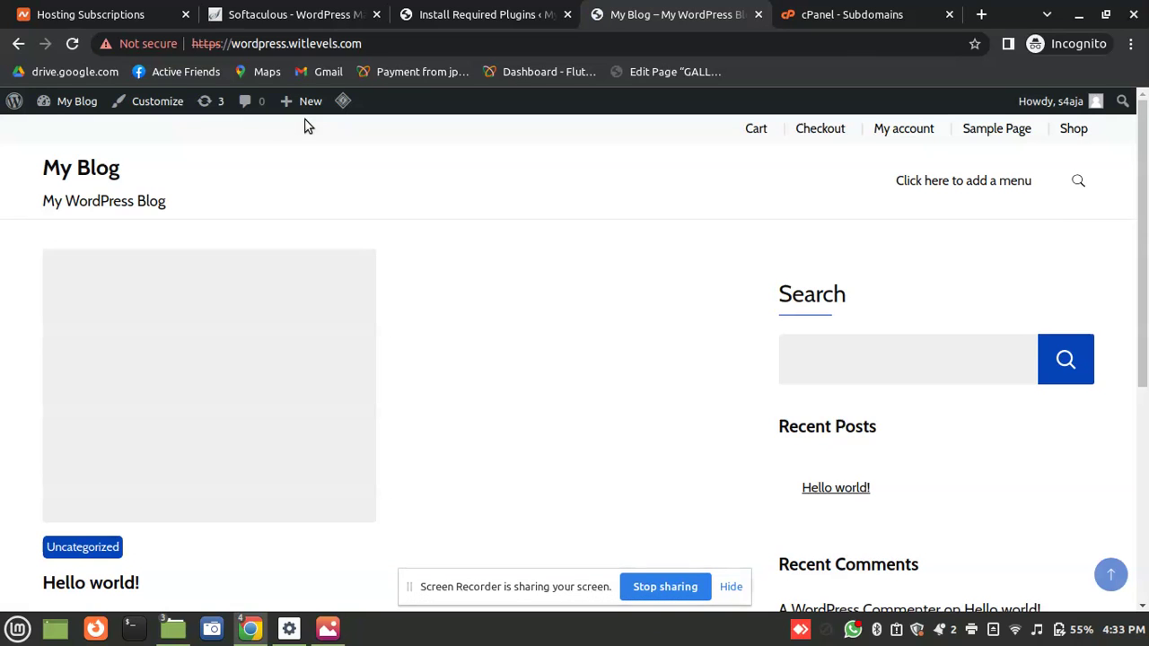
click(173, 108)
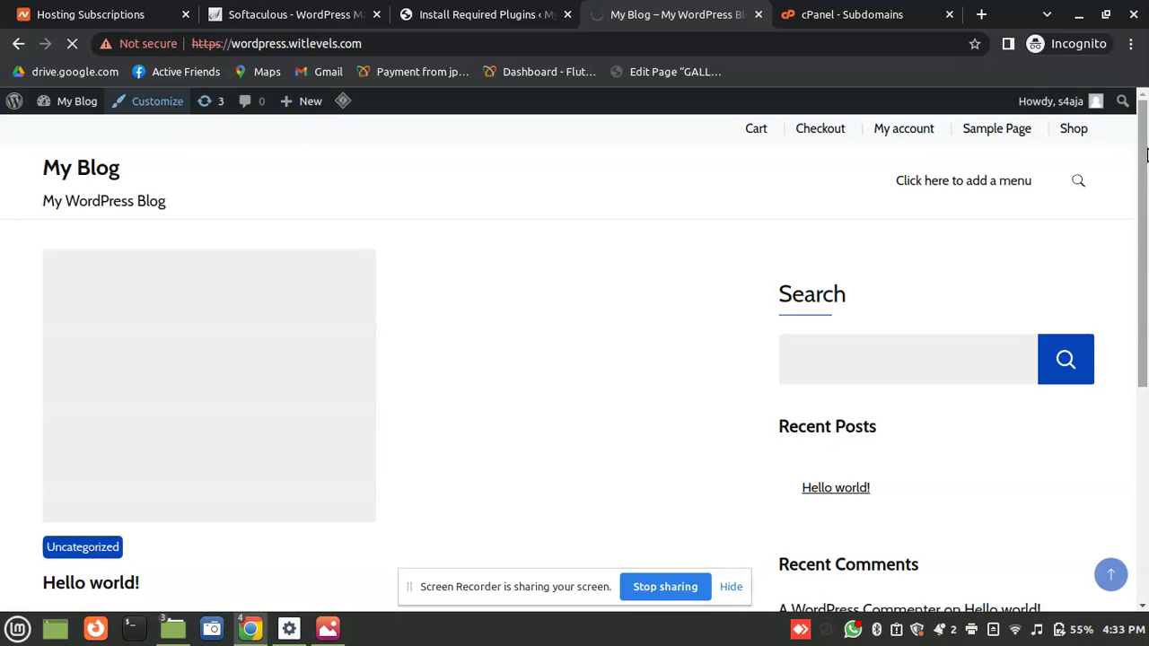
scroll(1128, 246, down, 2)
scroll(1128, 246, down, 5)
scroll(1116, 326, up, 3)
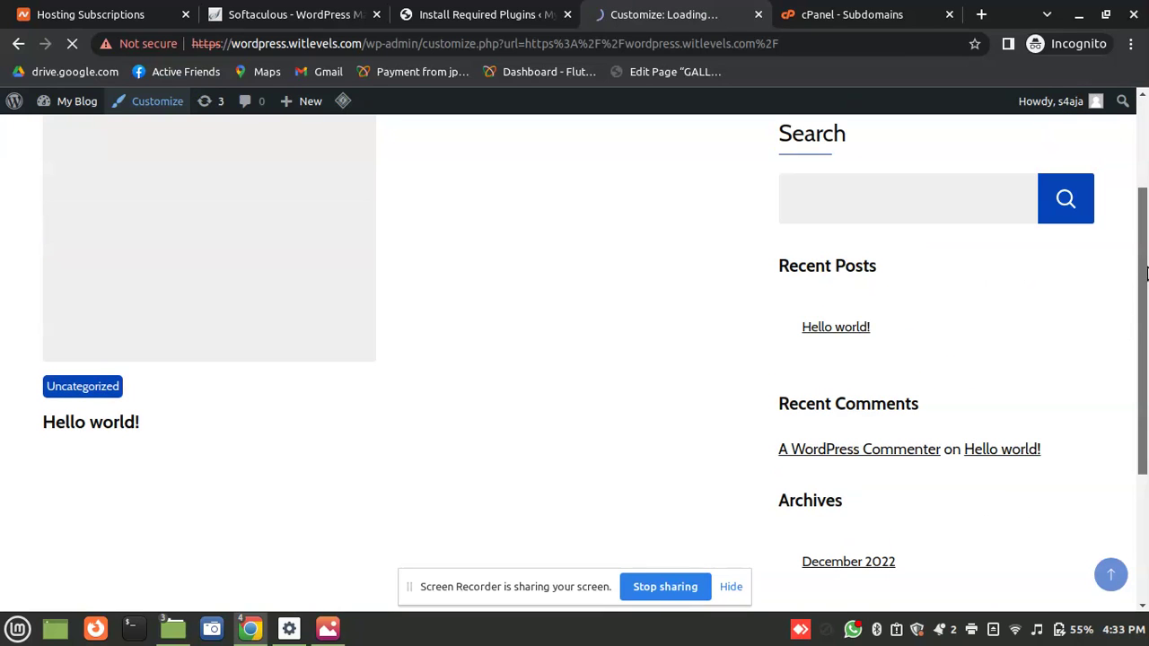
Open the Appearance > Demo Import page while the Customizer loads
click(485, 9)
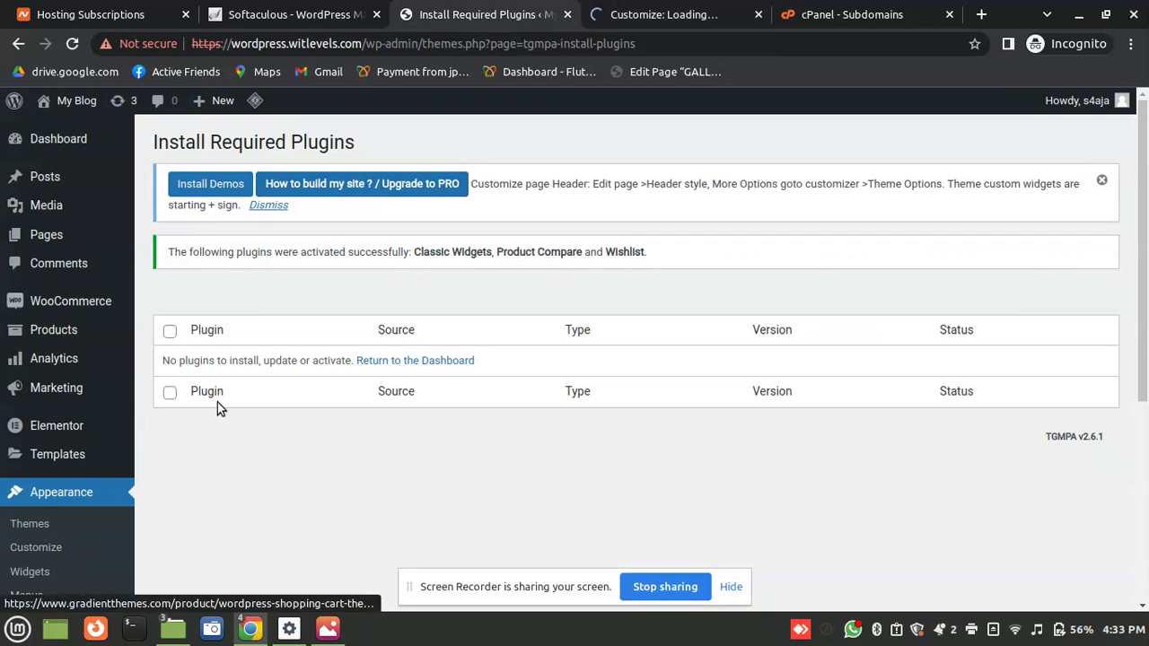
scroll(1118, 341, down, 4)
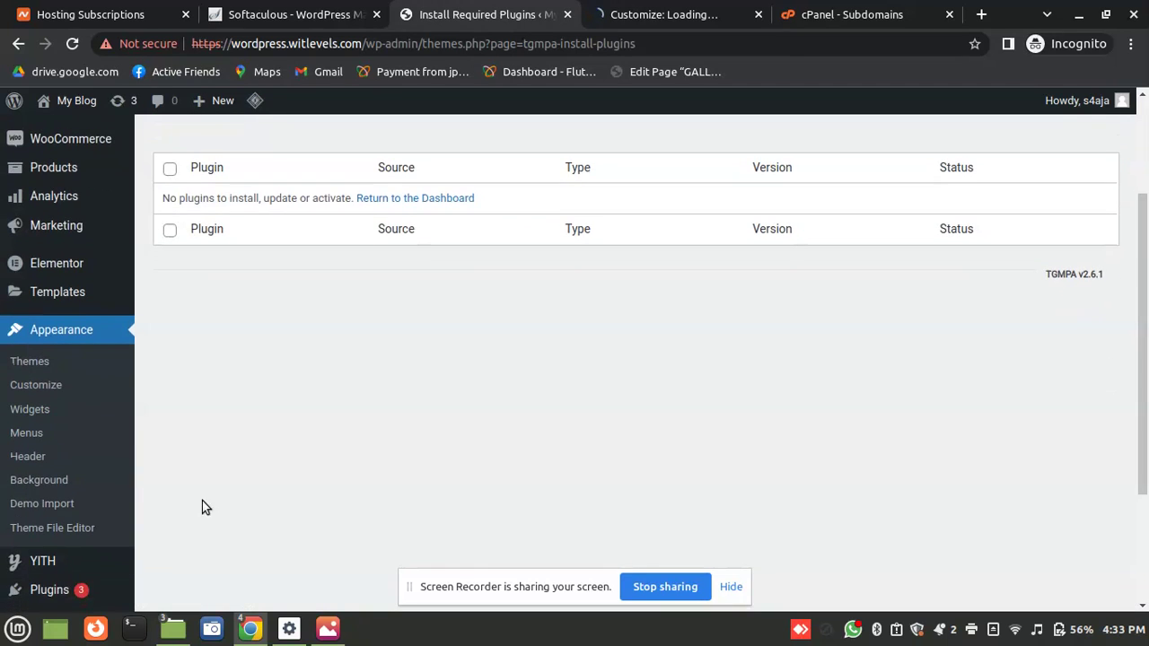
click(63, 505)
click(714, 13)
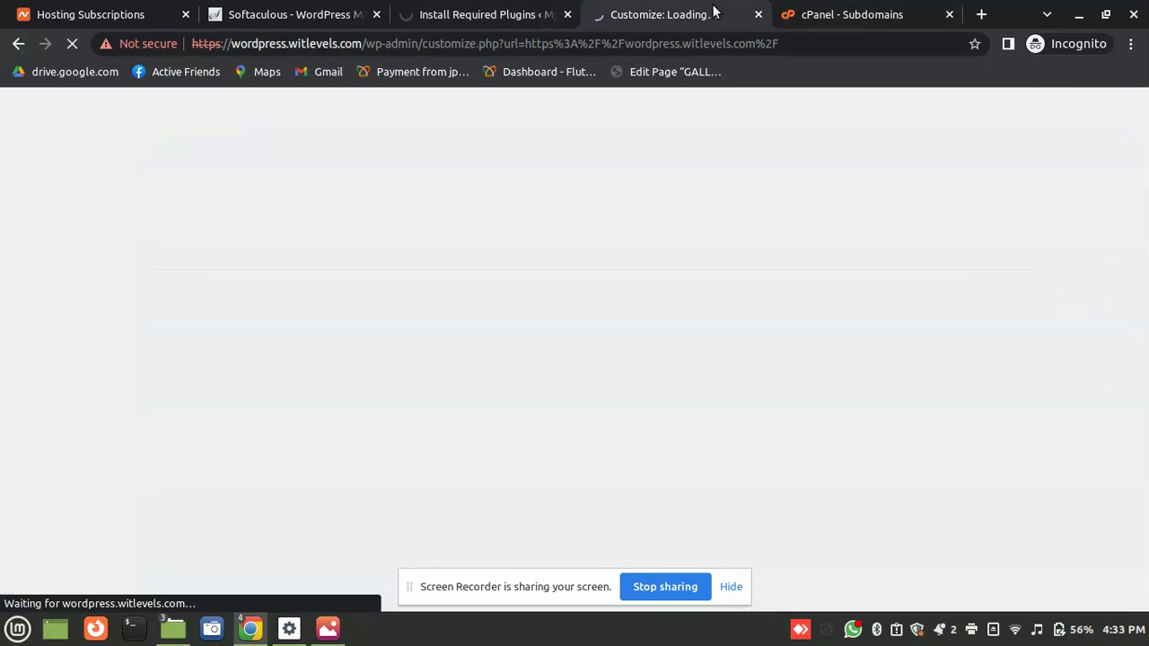
click(523, 7)
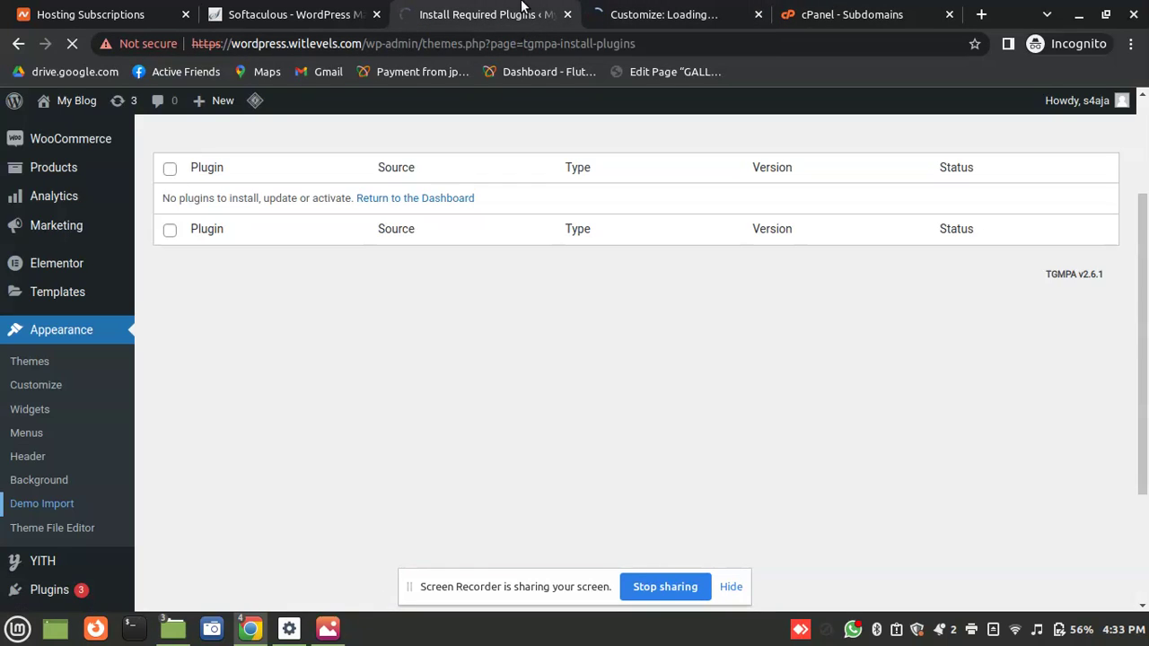
click(637, 7)
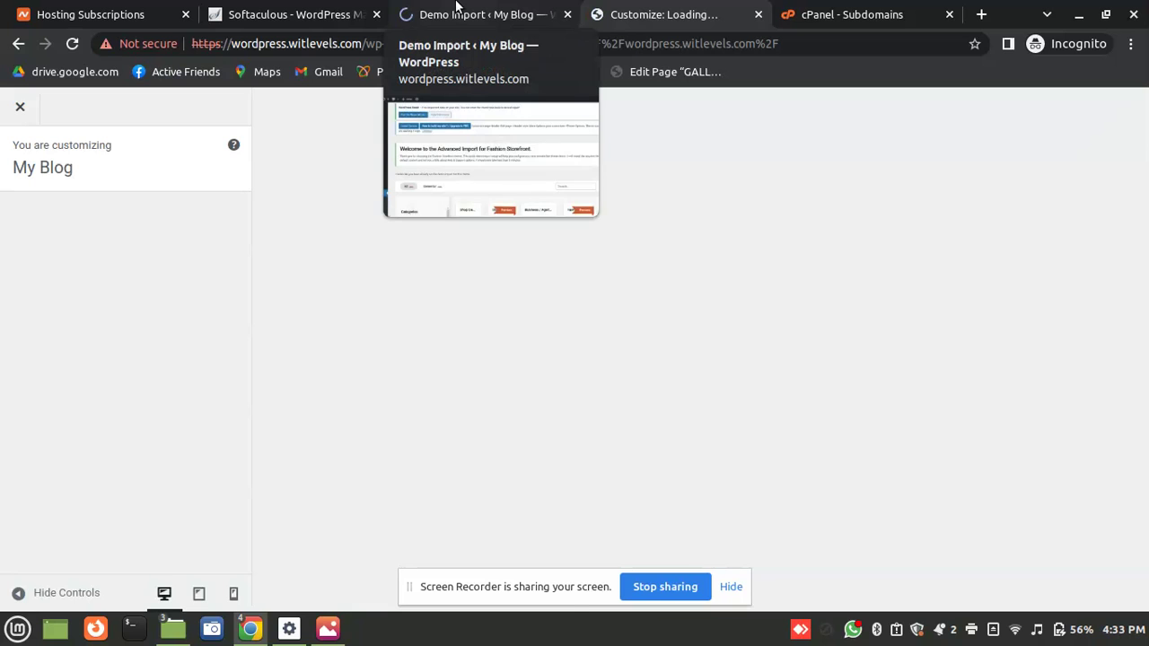
Preview the Shop Demo in a new tab, then switch to the Customizer
click(458, 11)
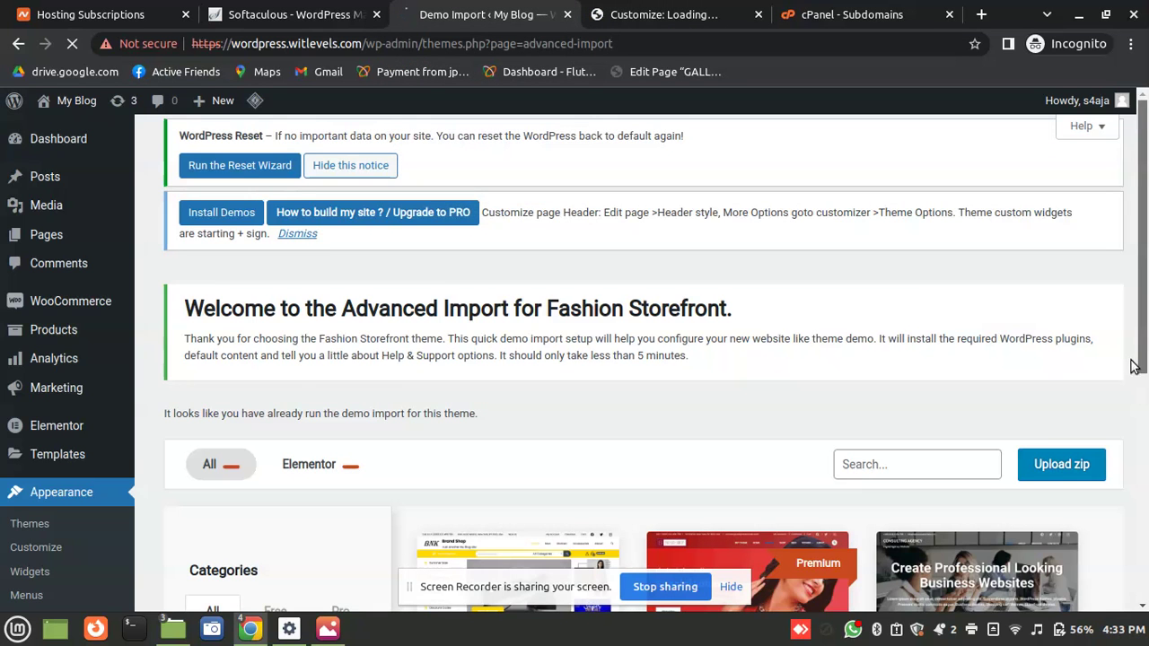
scroll(557, 538, down, 3)
mouse_move(566, 480)
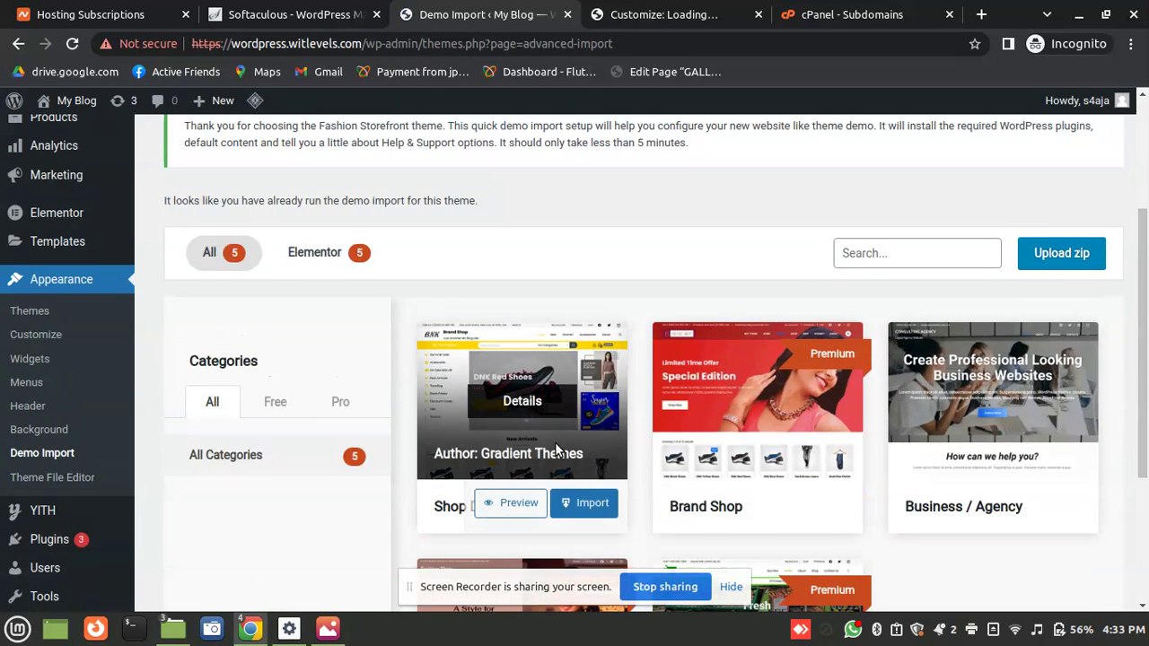
click(517, 504)
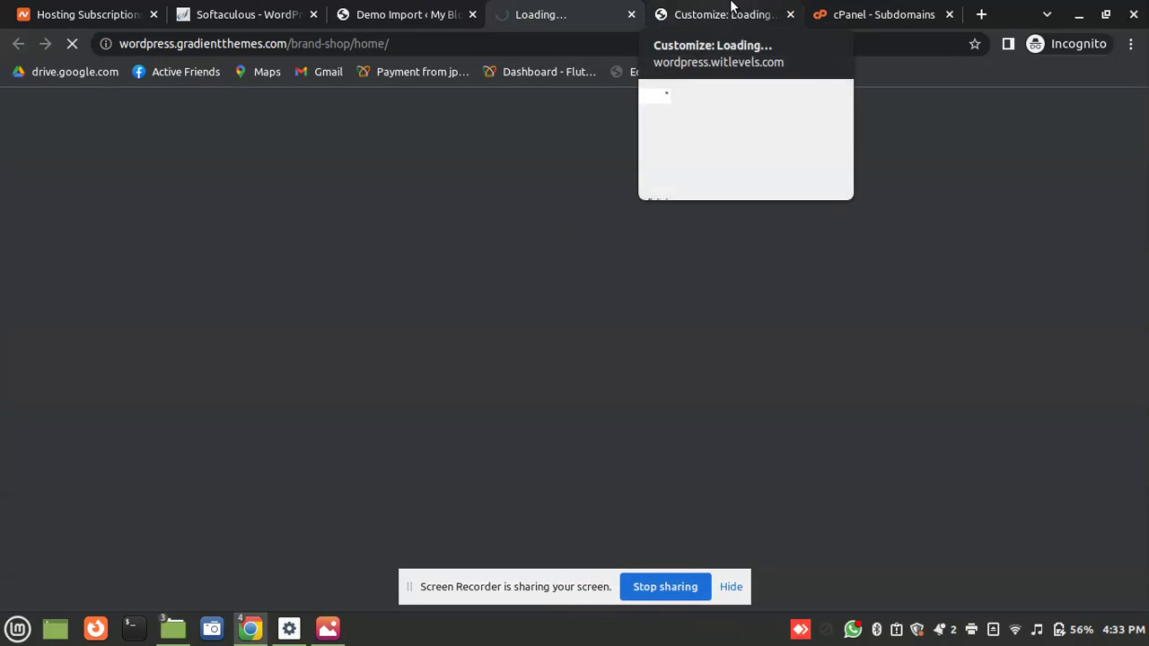
click(732, 11)
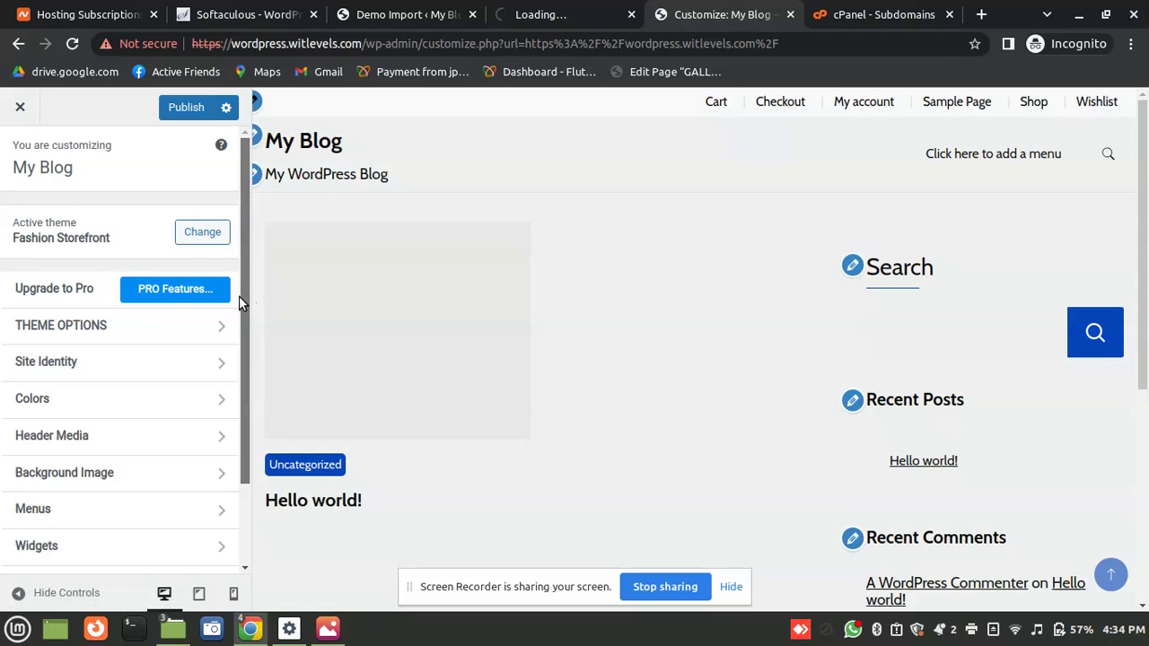
Switch the homepage to a static page and create a new page named Home for it
scroll(237, 305, down, 2)
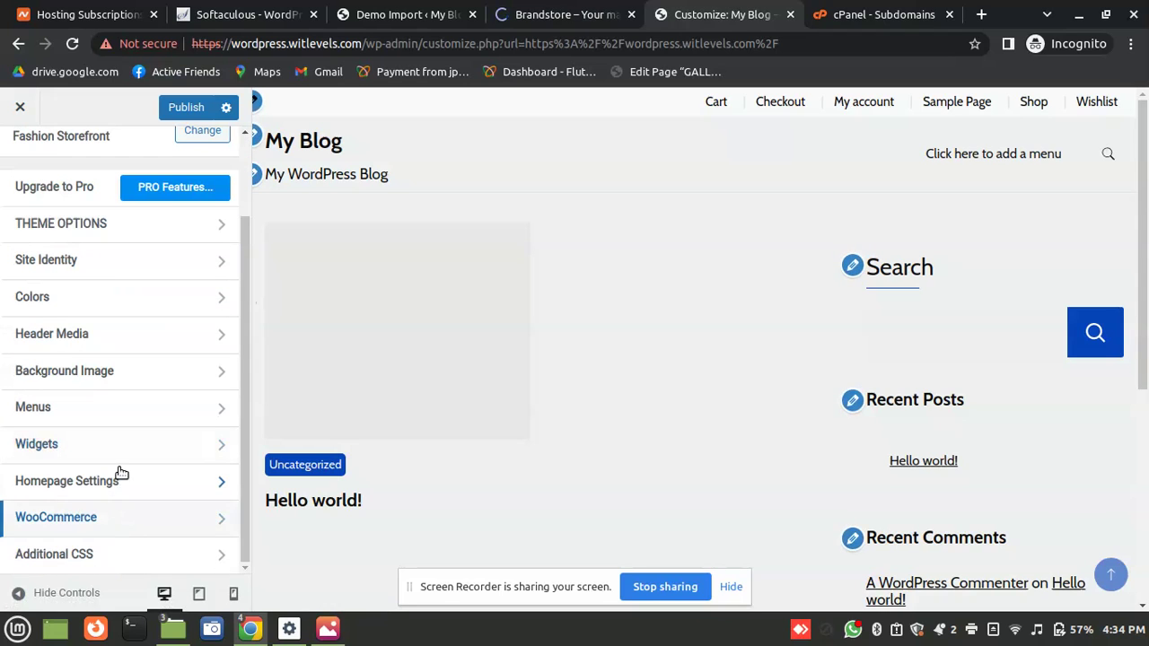
click(118, 476)
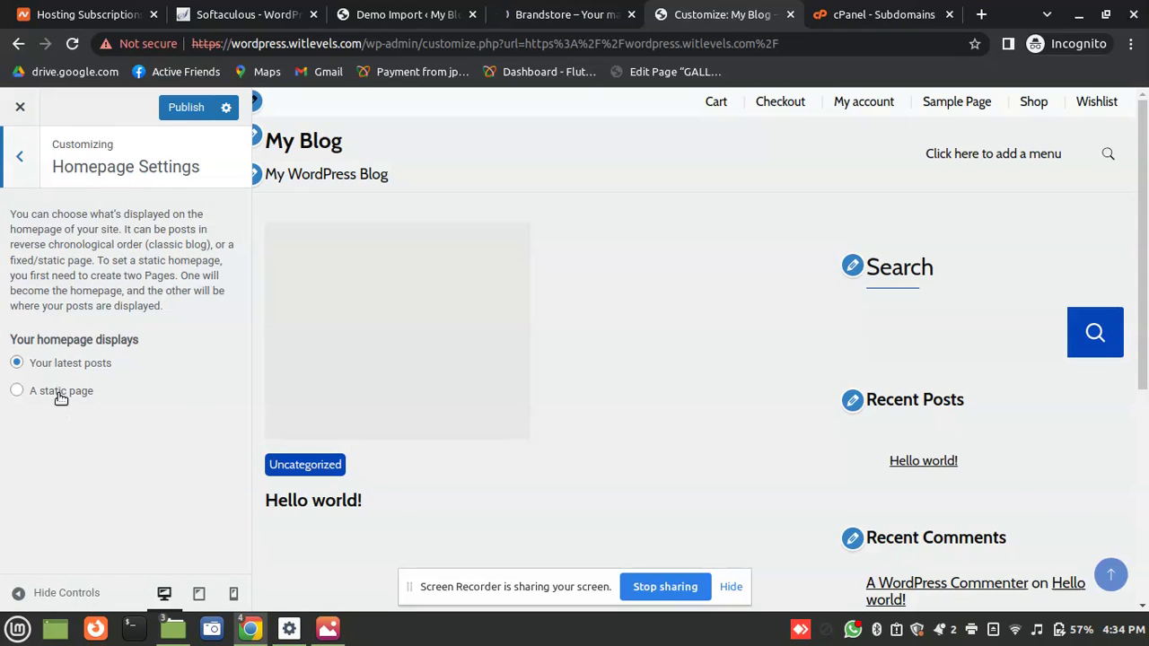
click(59, 394)
click(130, 477)
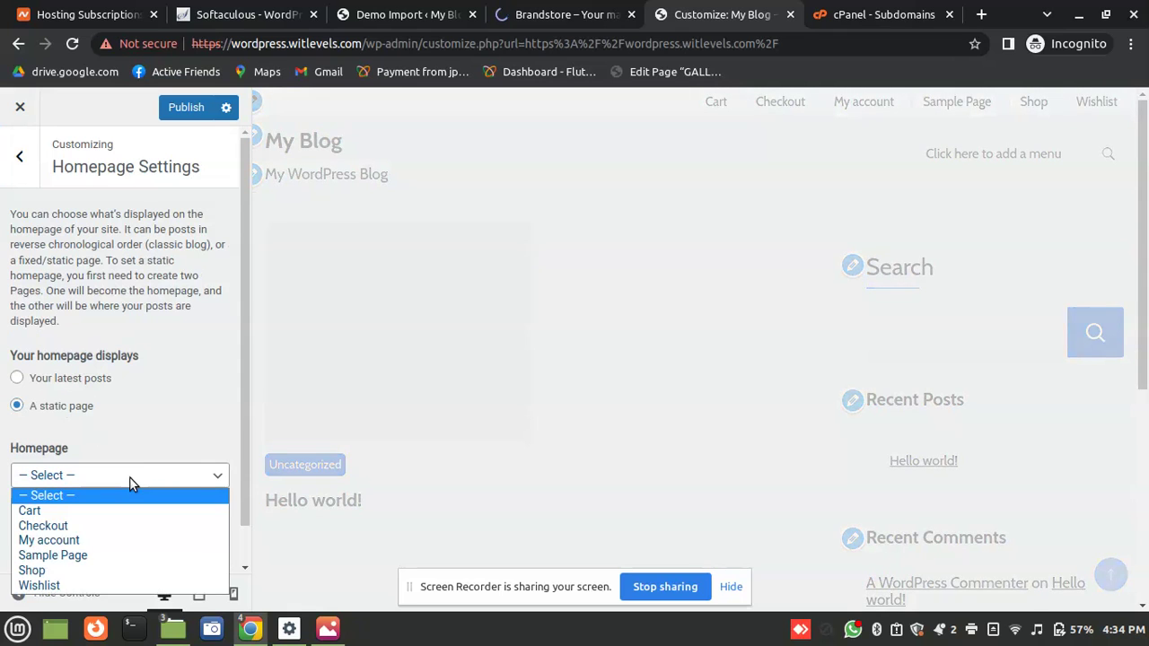
click(130, 476)
click(71, 504)
text(H)
click(208, 509)
Confirm Home as the homepage, publish the change, and view the Brandstore demo
click(98, 484)
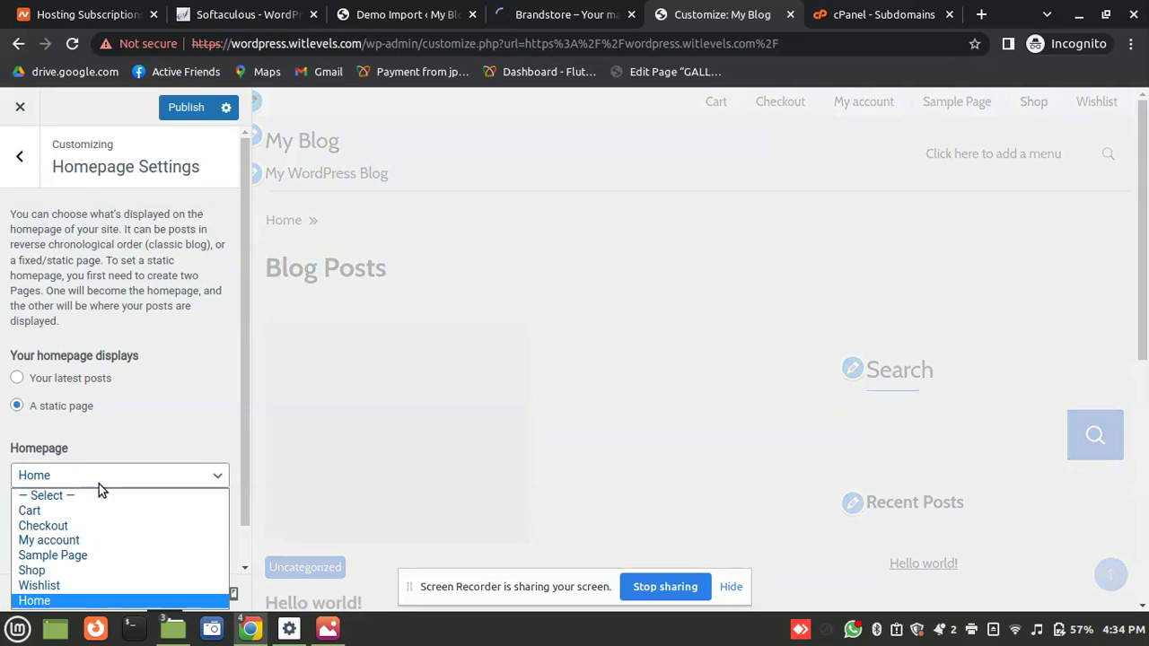
click(170, 407)
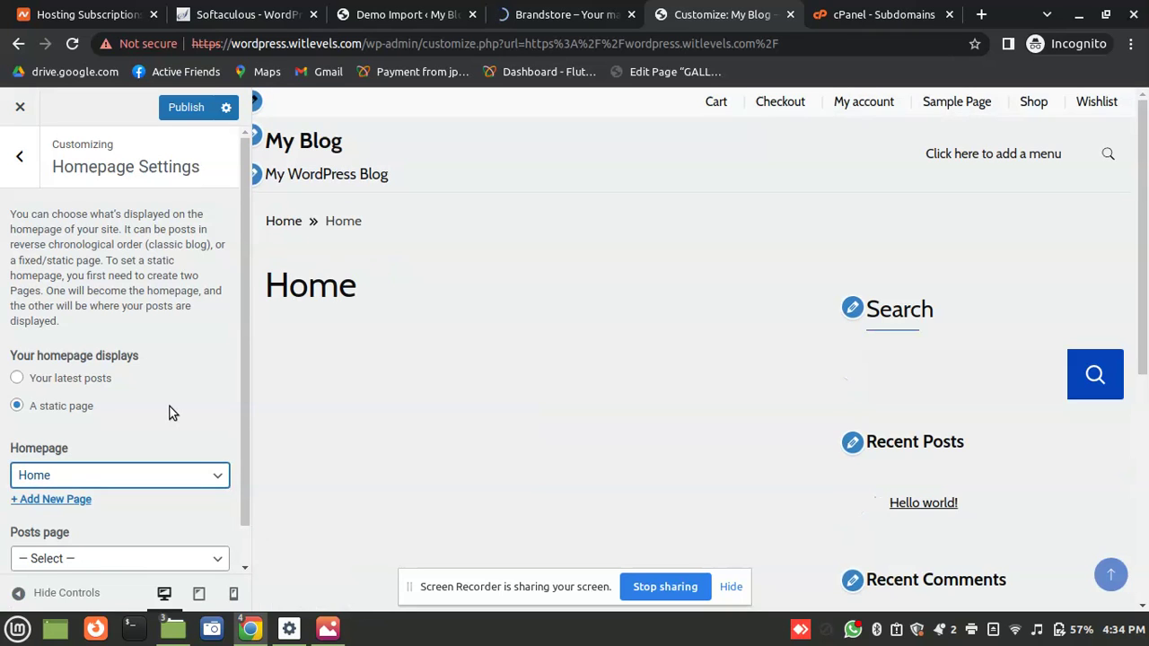
scroll(1112, 414, down, 3)
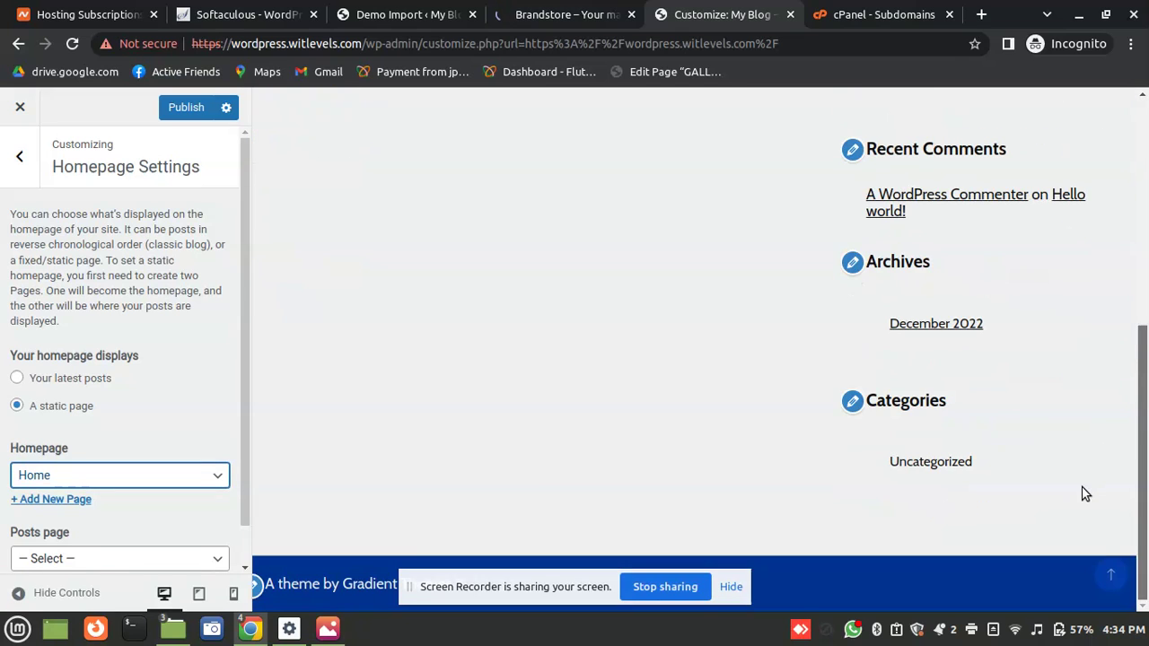
click(186, 107)
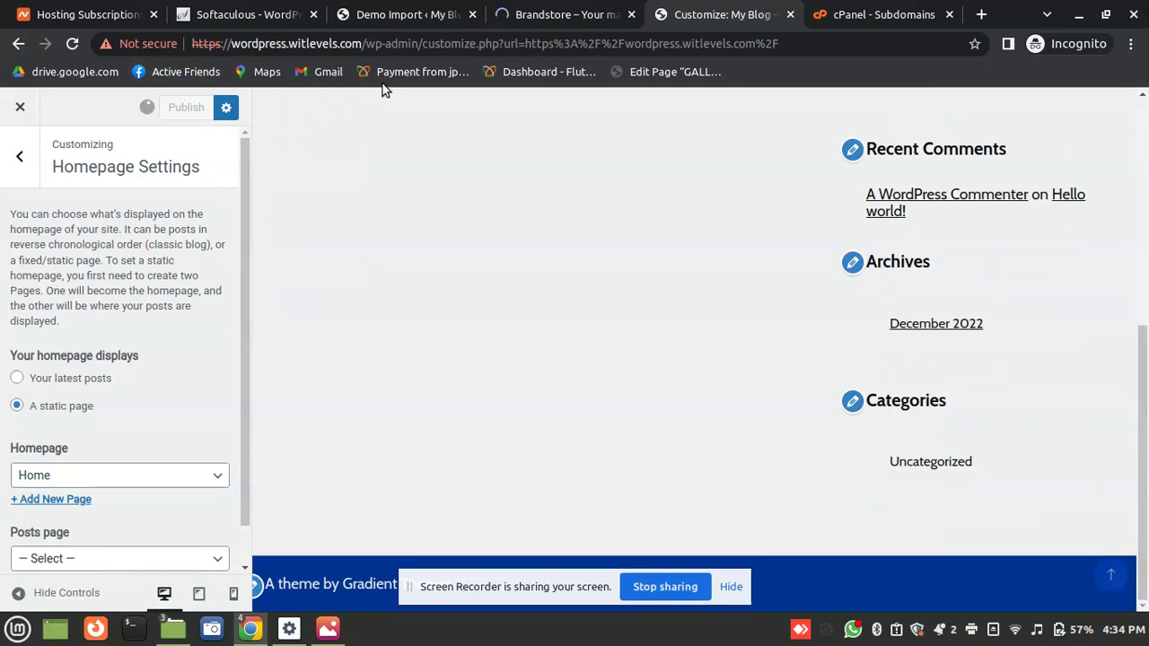
click(593, 11)
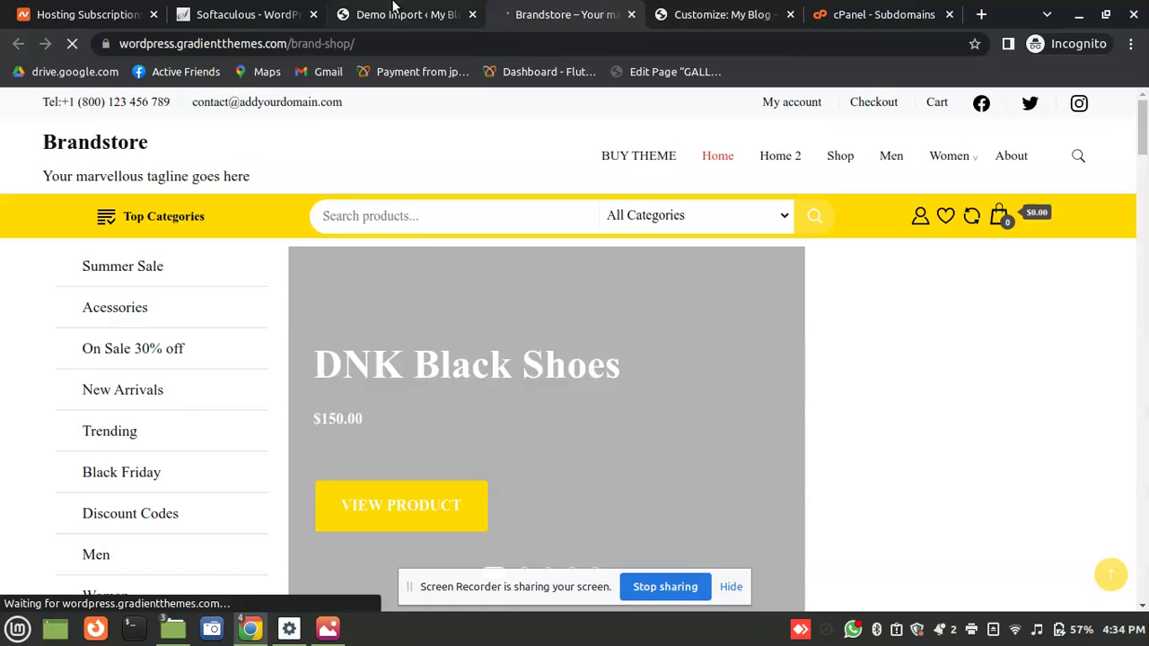
Import the Shop Demo content and open the live site in a new tab
click(390, 13)
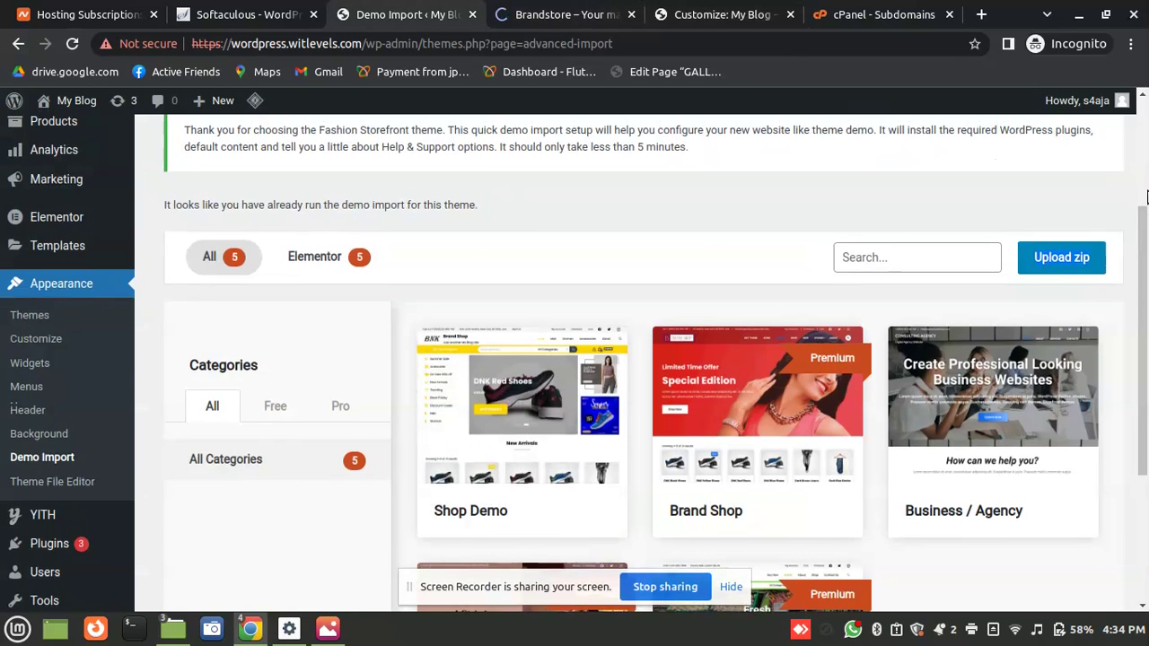
scroll(1145, 228, up, 2)
scroll(601, 406, down, 3)
mouse_move(601, 407)
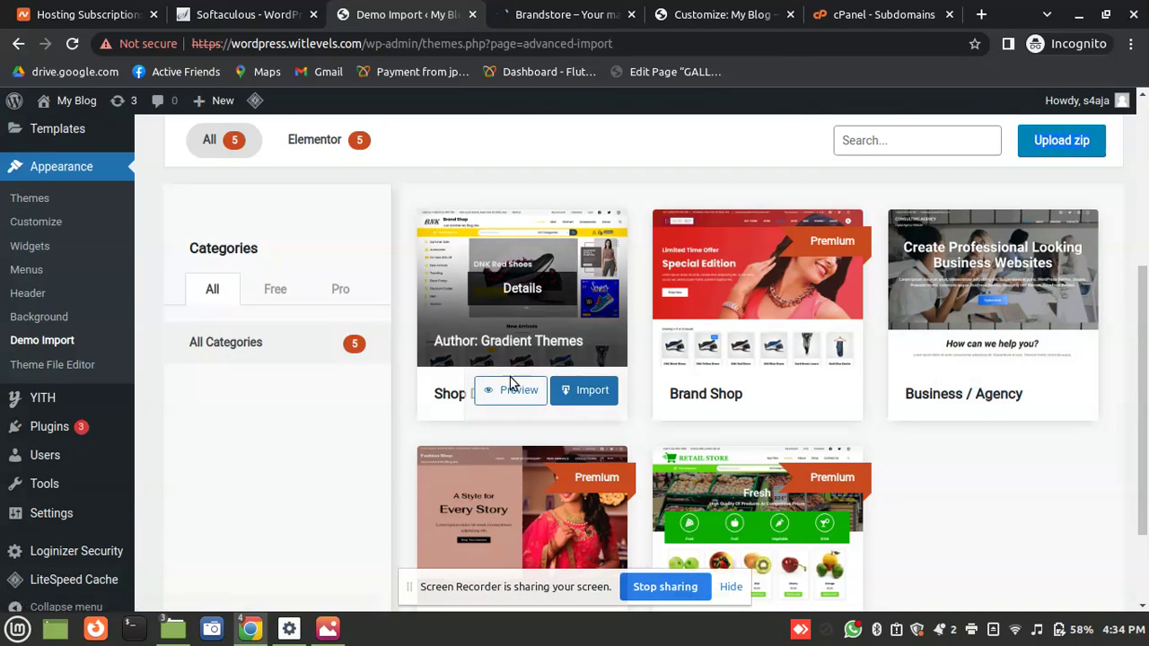
click(600, 394)
click(524, 489)
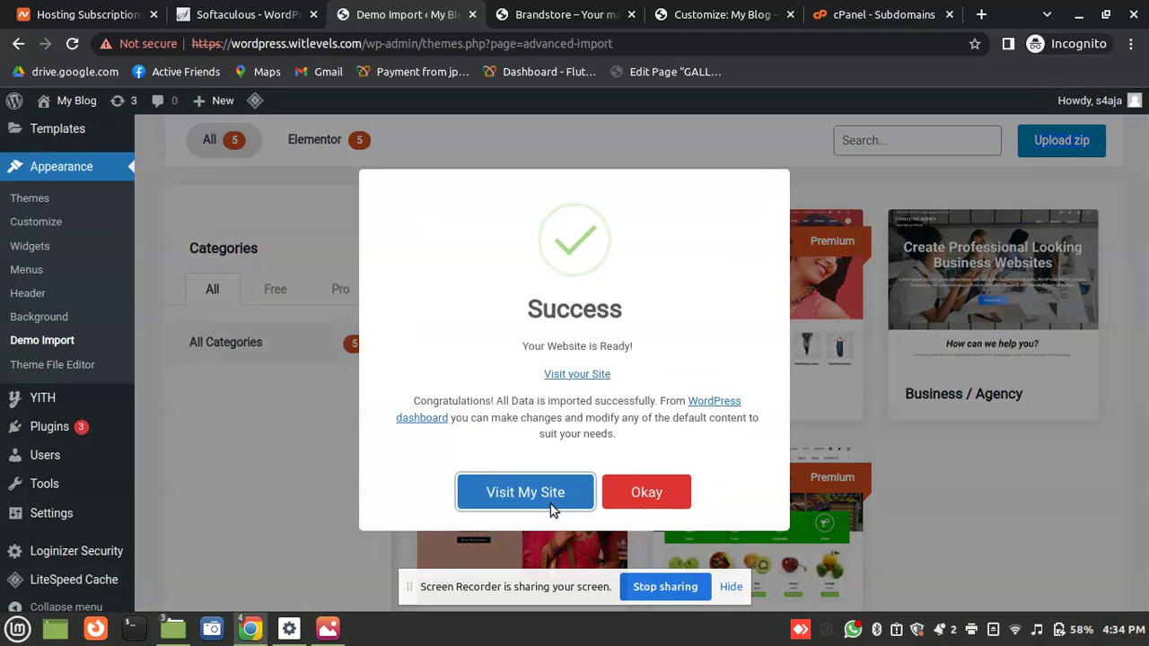
click(554, 509)
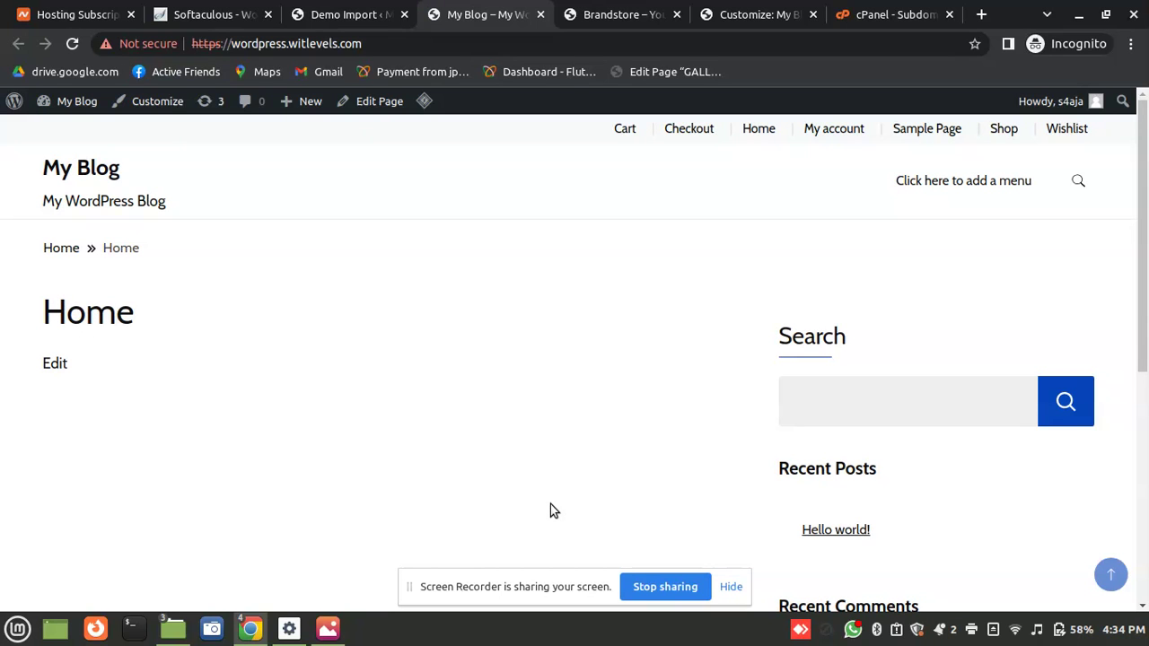
Check that the Shop page says 'No products were found', then return to Demo Import
scroll(1116, 315, down, 4)
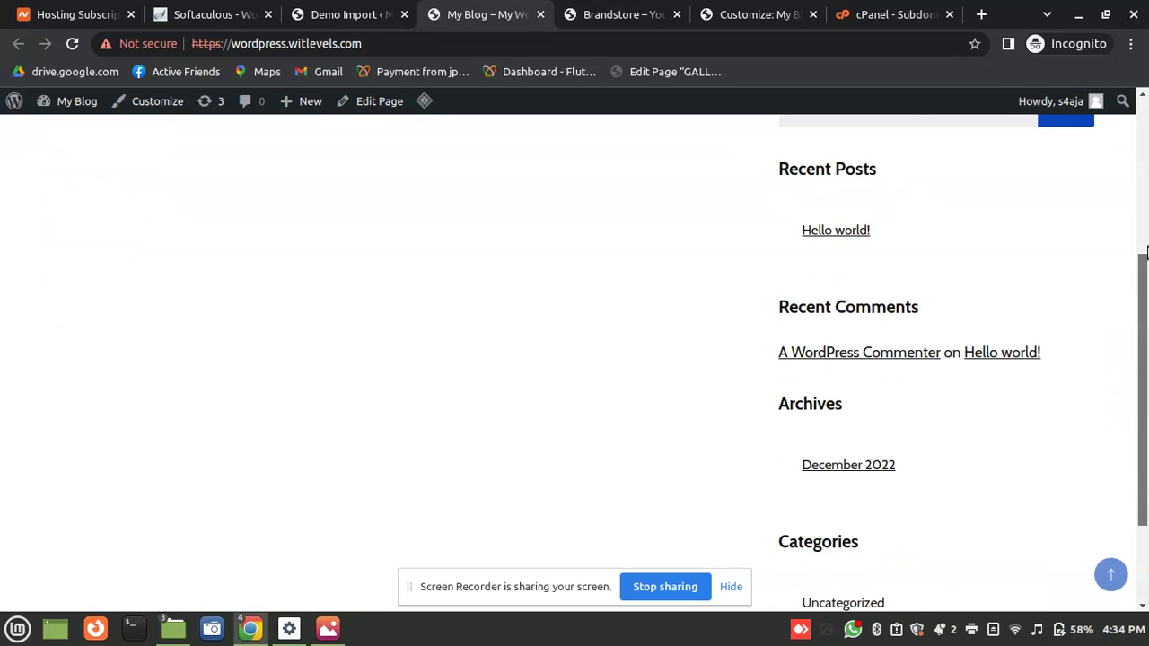
scroll(1071, 112, up, 4)
click(999, 132)
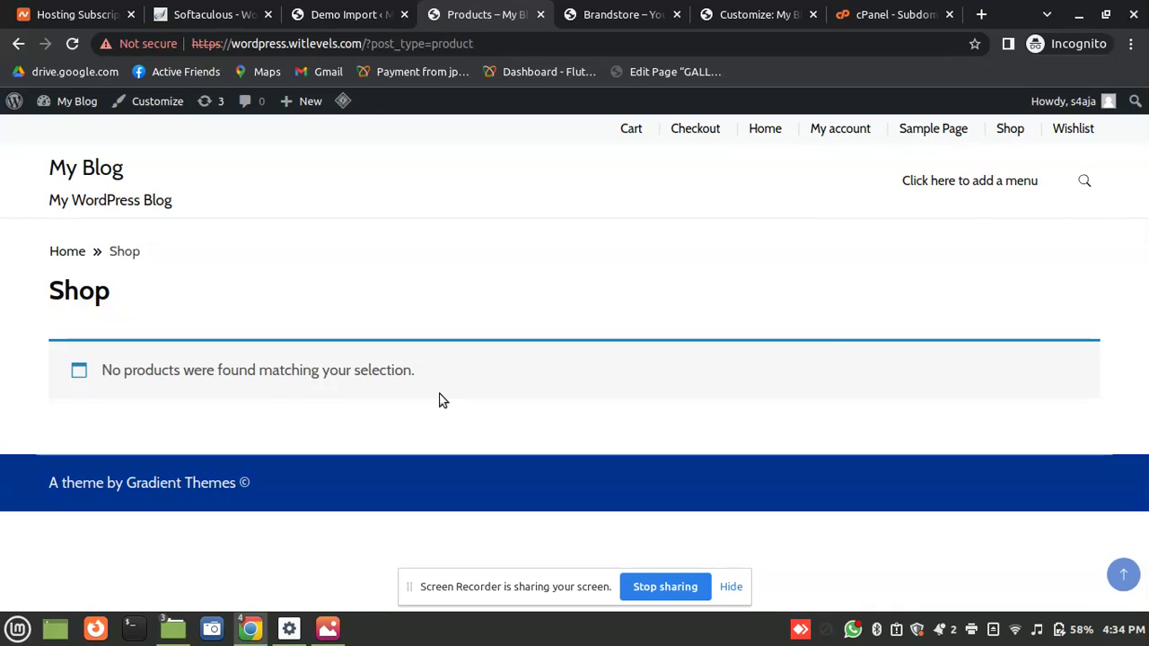
triple_click(270, 385)
click(271, 384)
triple_click(270, 385)
click(688, 298)
triple_click(281, 366)
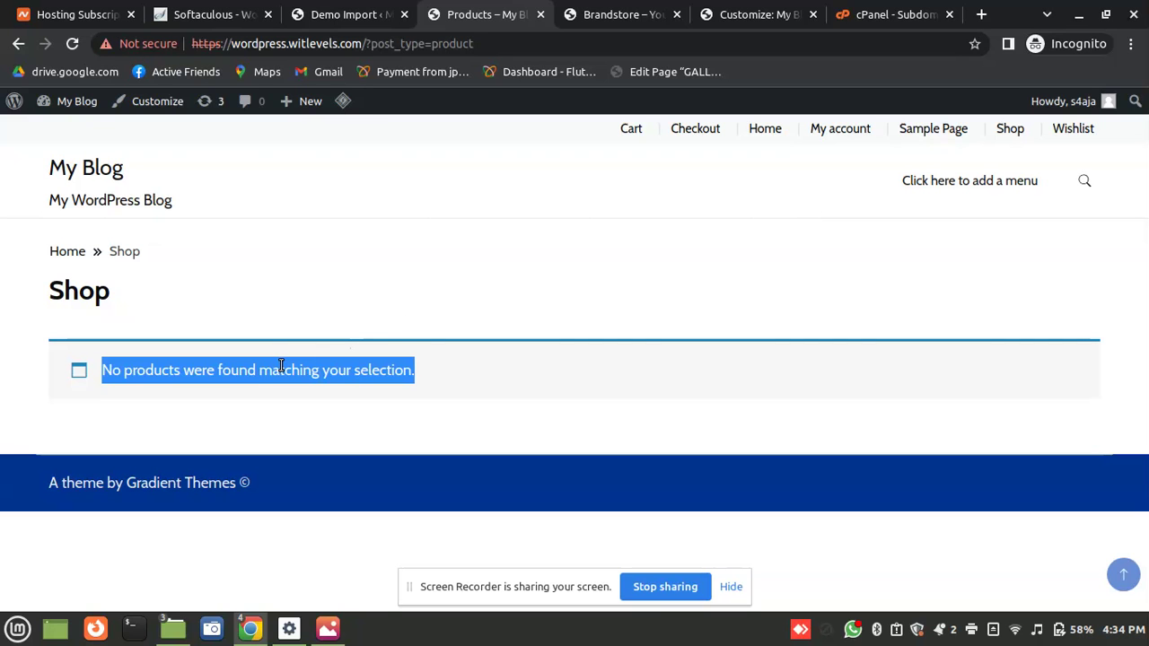
click(348, 15)
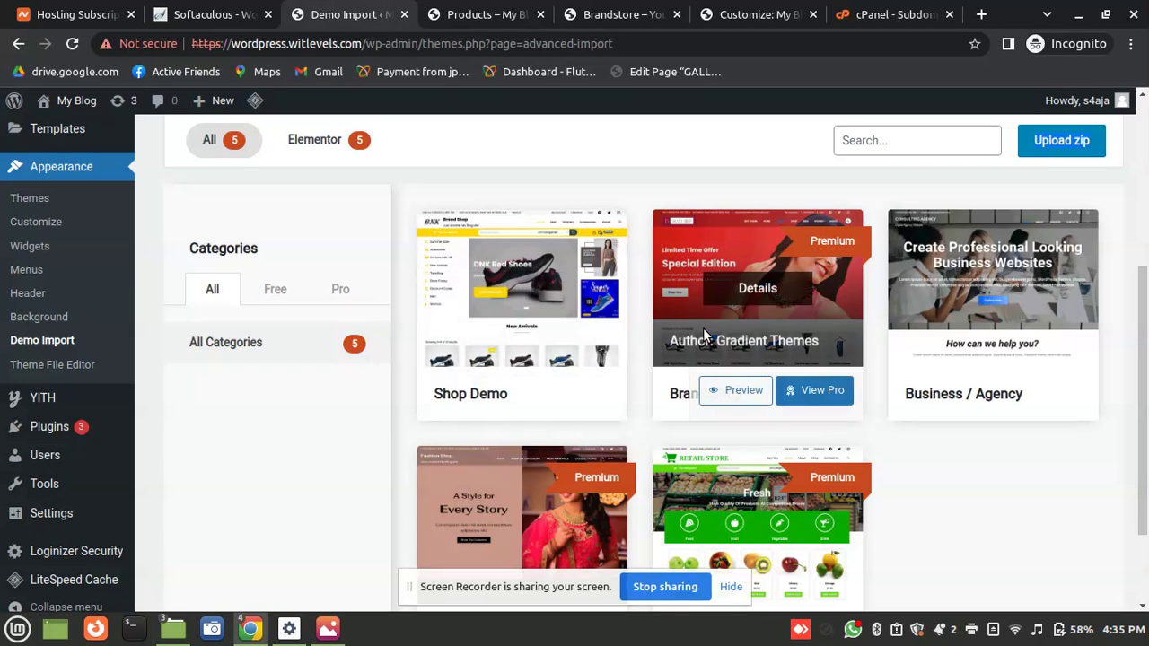
scroll(162, 447, down, 3)
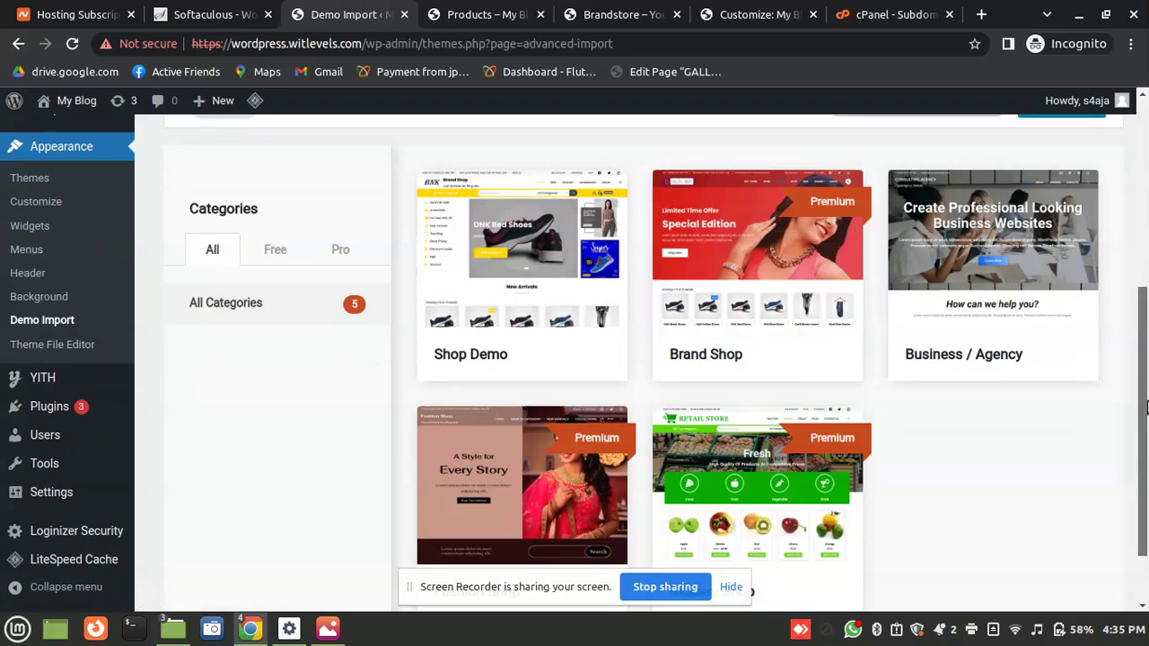
mouse_move(77, 375)
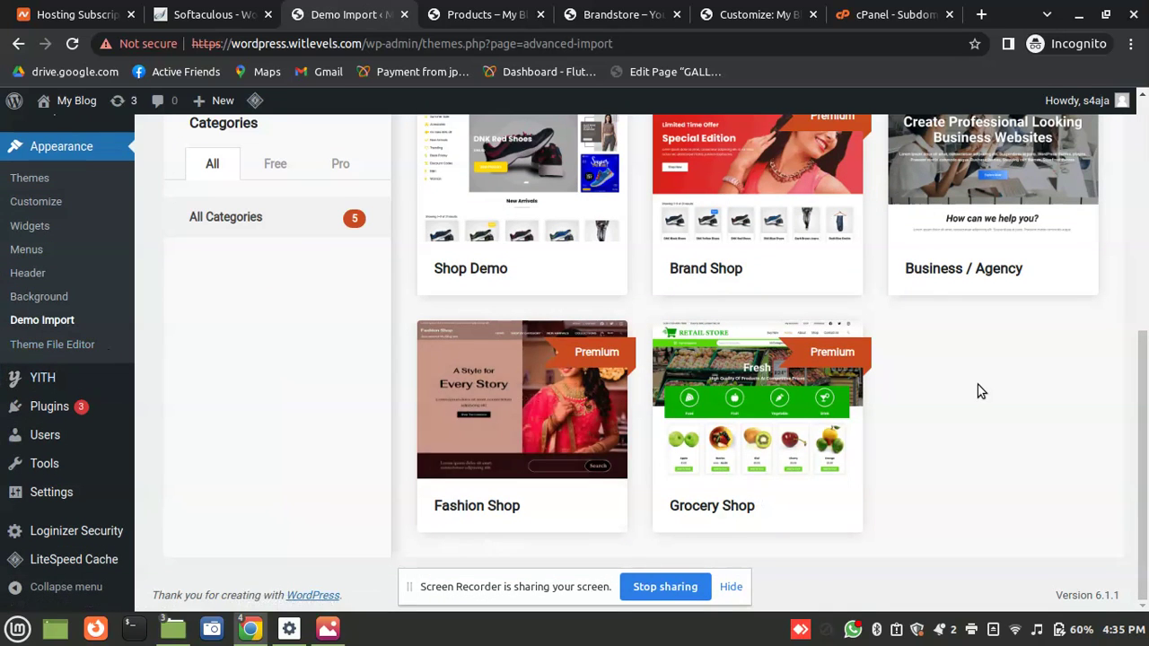
drag(1143, 431, 1146, 208)
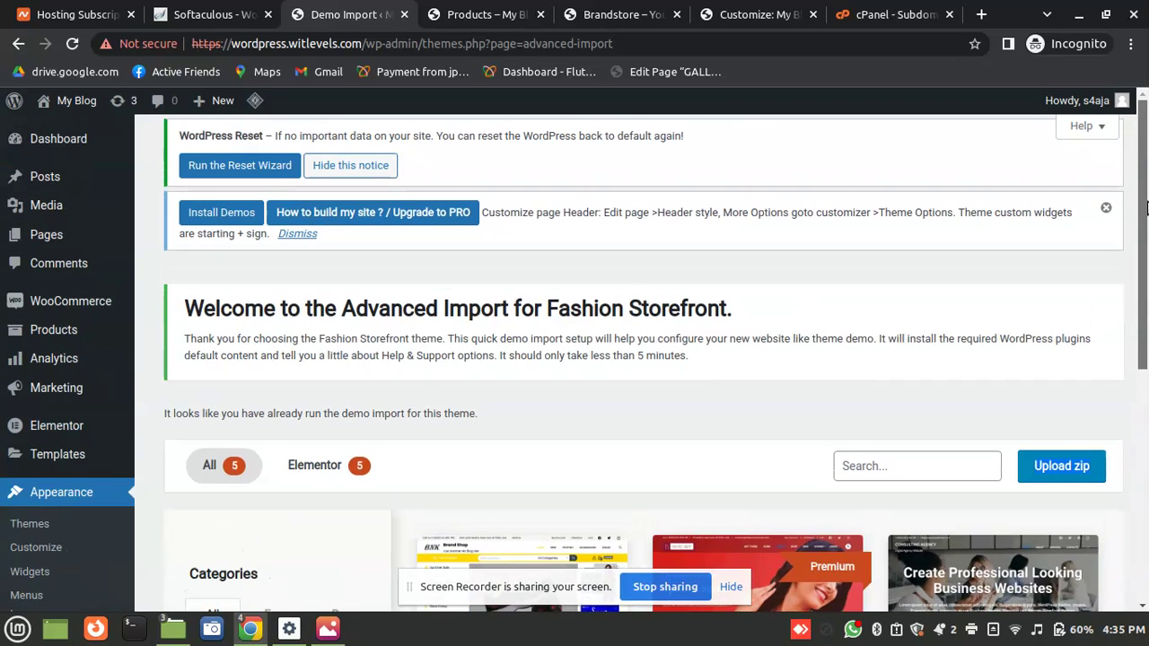
scroll(1146, 209, down, 5)
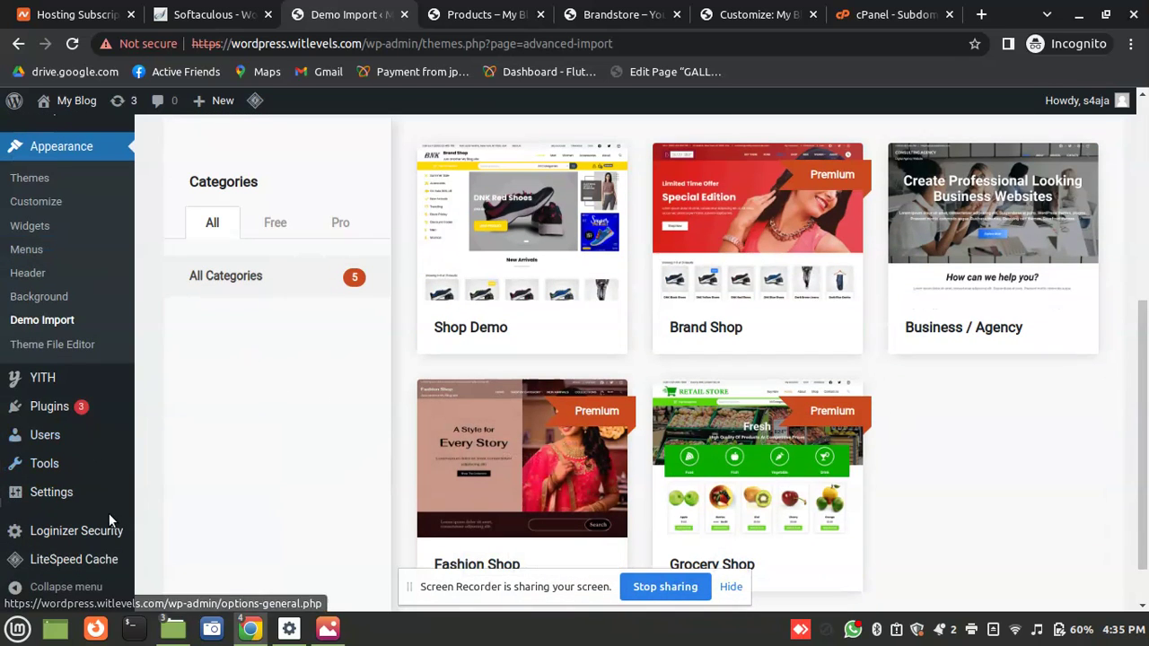
scroll(1147, 464, up, 5)
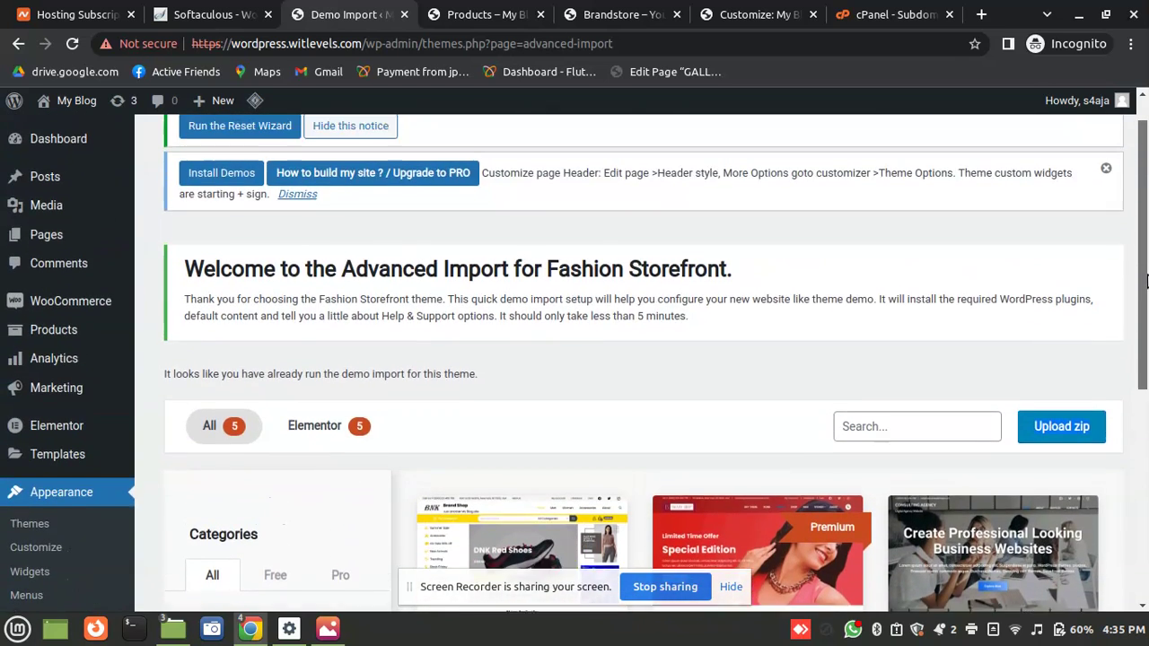
mouse_move(3, 331)
mouse_move(70, 302)
click(169, 423)
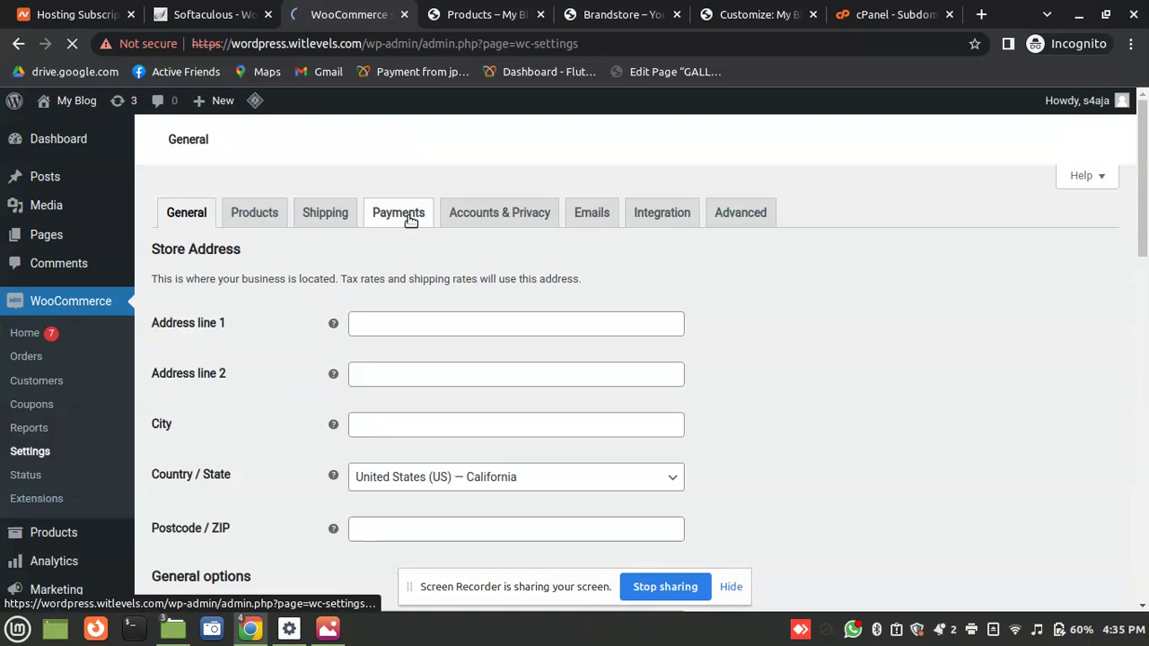
click(386, 219)
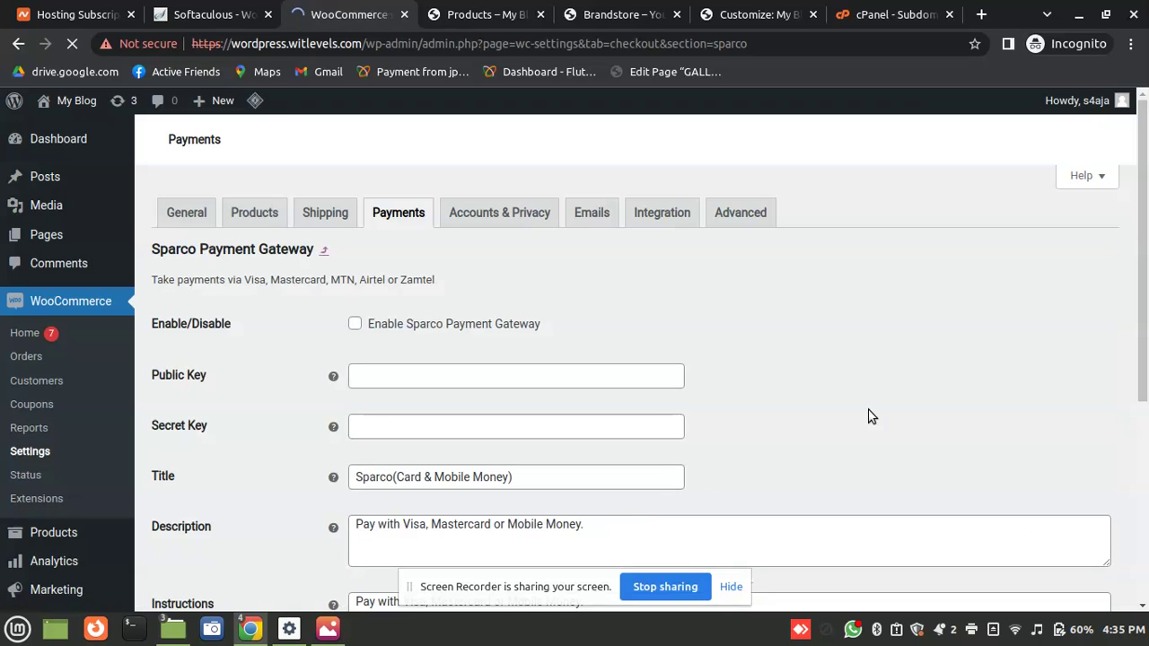
click(499, 331)
drag(1147, 281, 1145, 404)
scroll(1146, 404, up, 5)
click(406, 306)
click(409, 362)
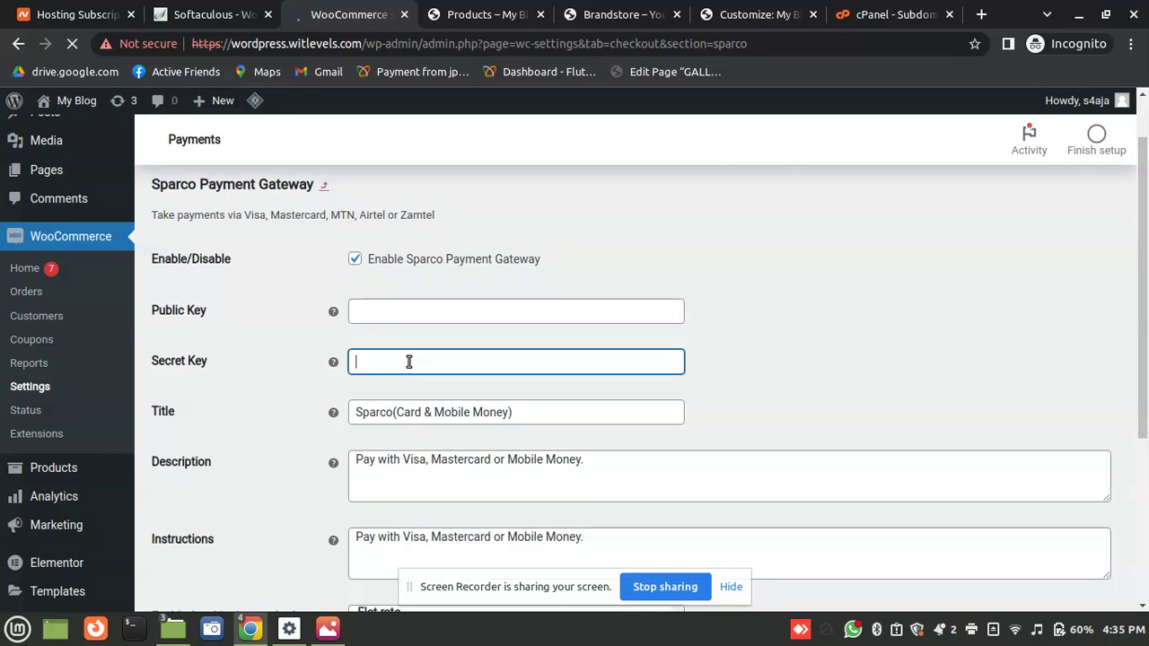
click(374, 314)
key(Tab)
click(375, 320)
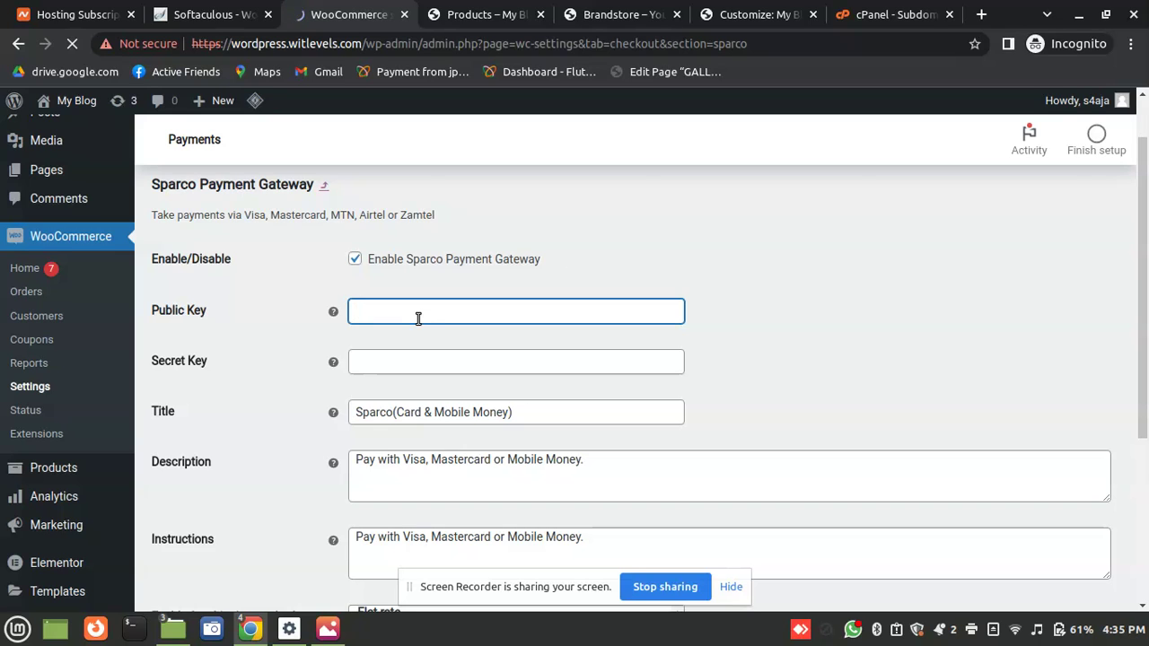
click(429, 358)
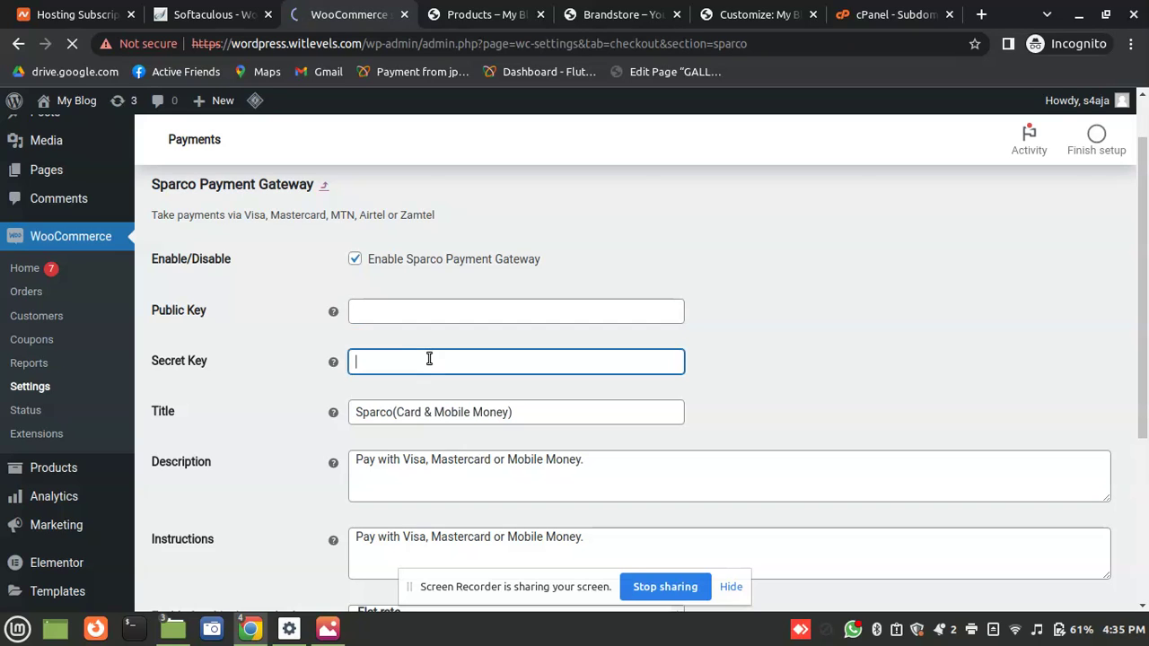
click(367, 315)
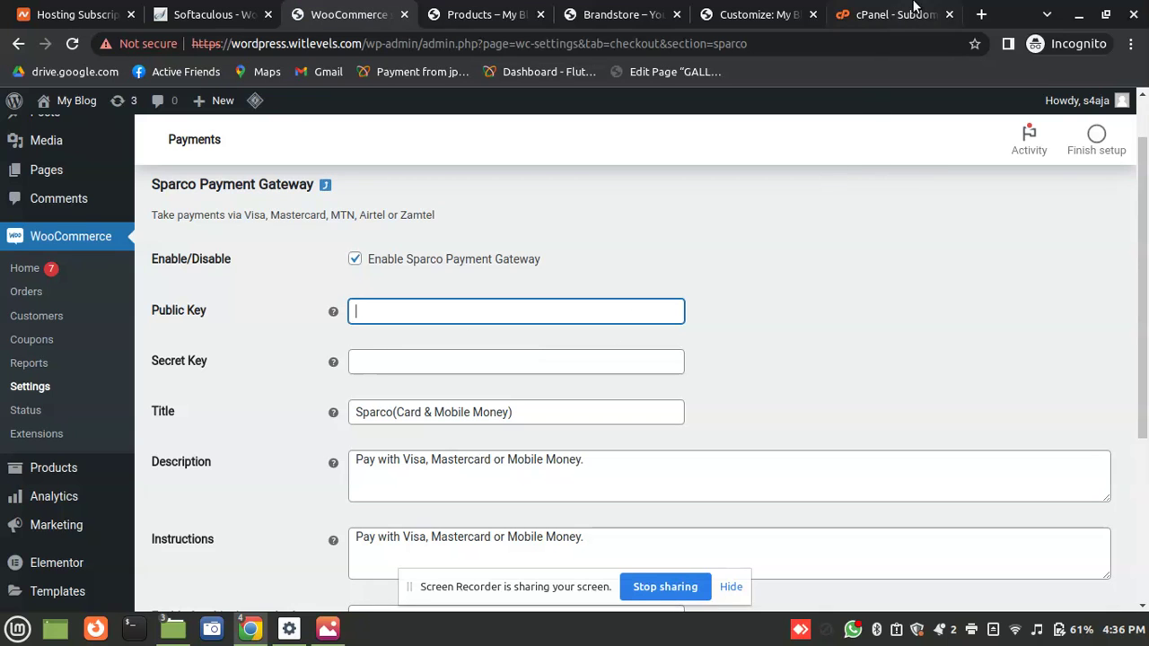
Go to sparcopay.com and sign in to the Sparco portal with the account e-mail and password
click(981, 14)
text(spar)
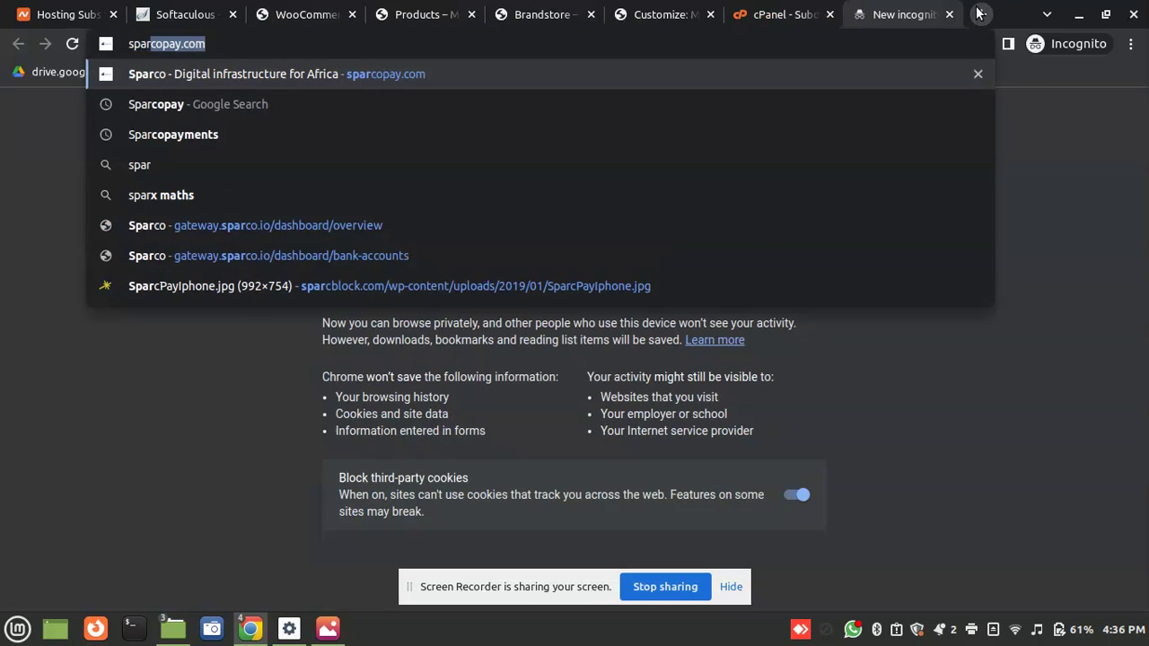
key(Return)
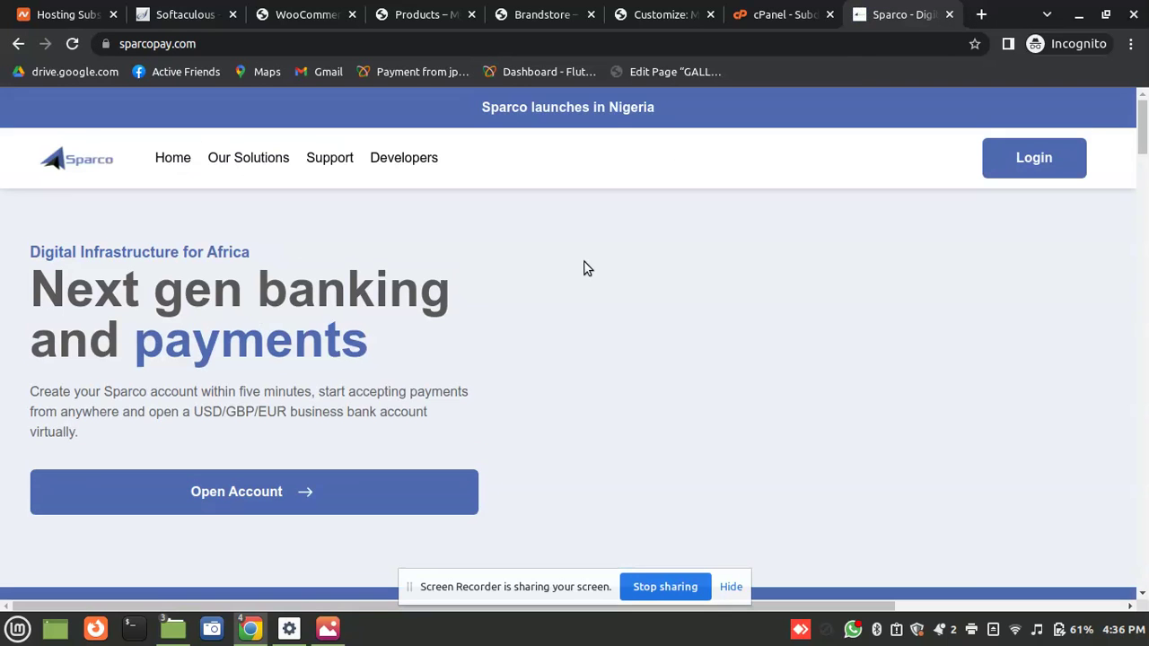
click(1040, 171)
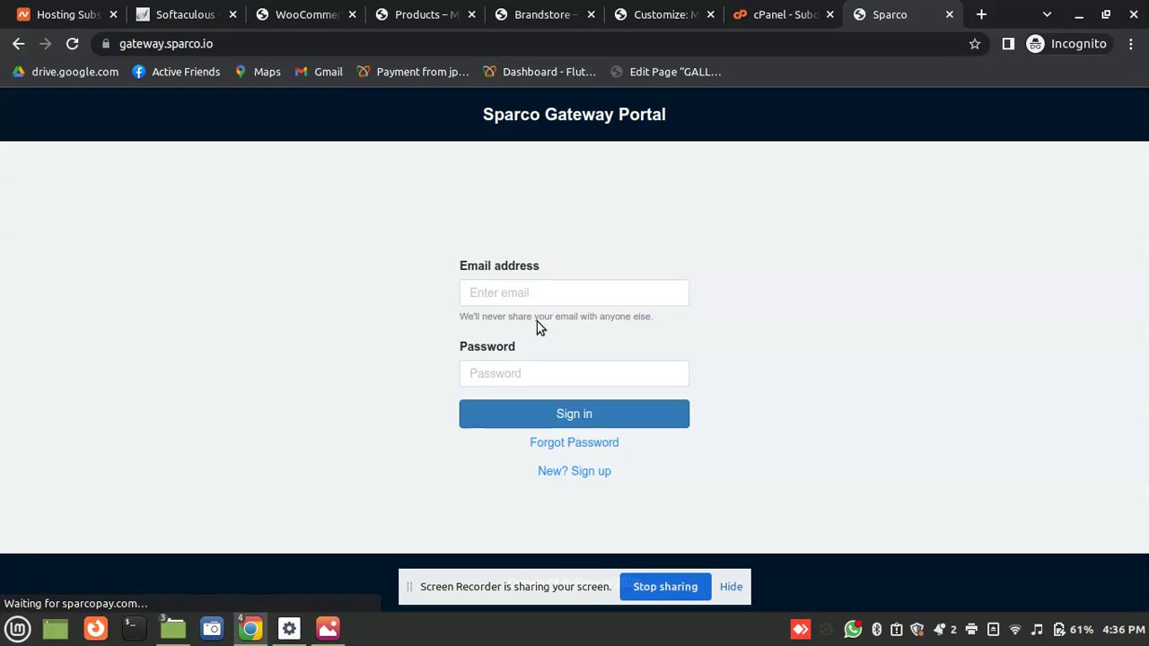
click(581, 305)
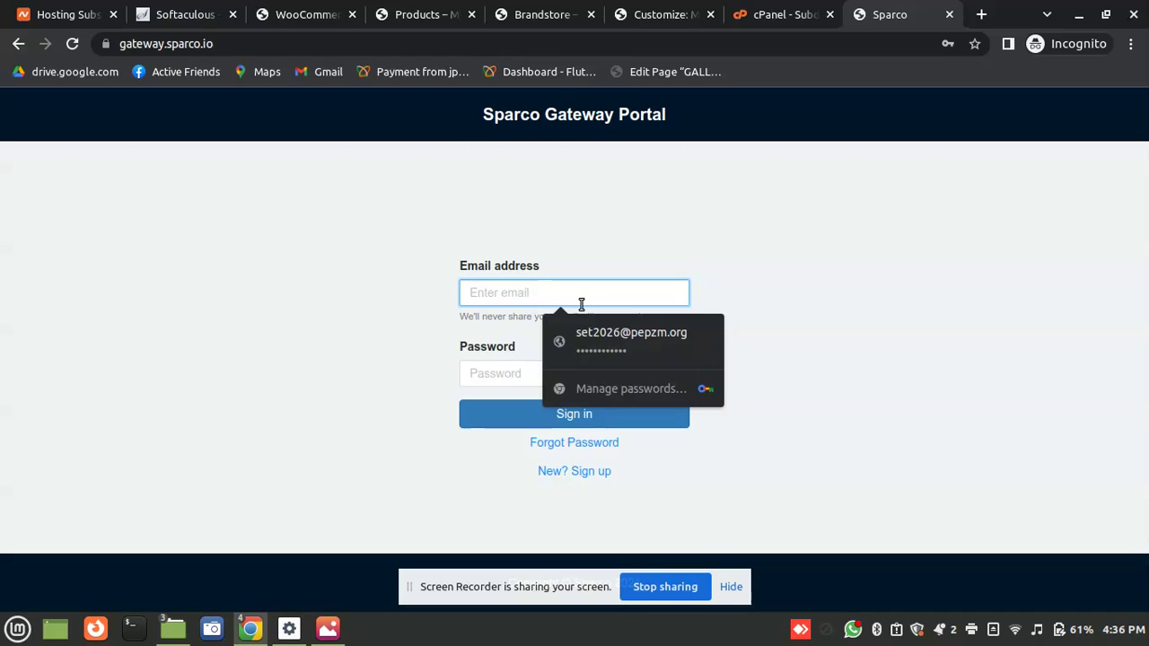
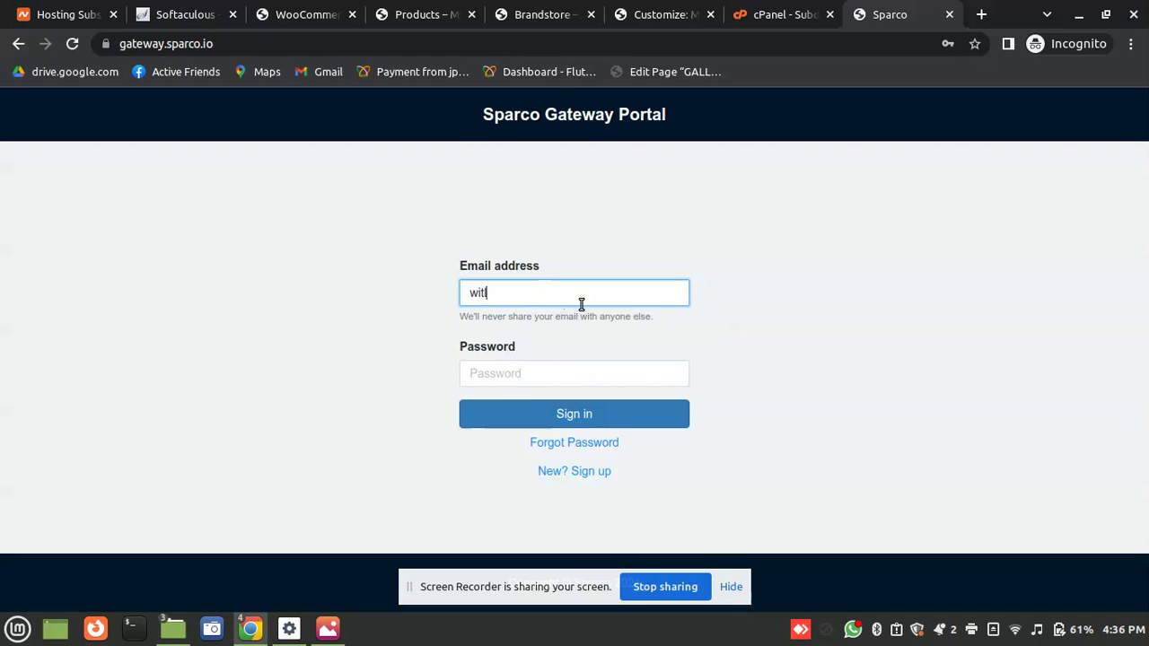
key(Tab)
text(••••••)
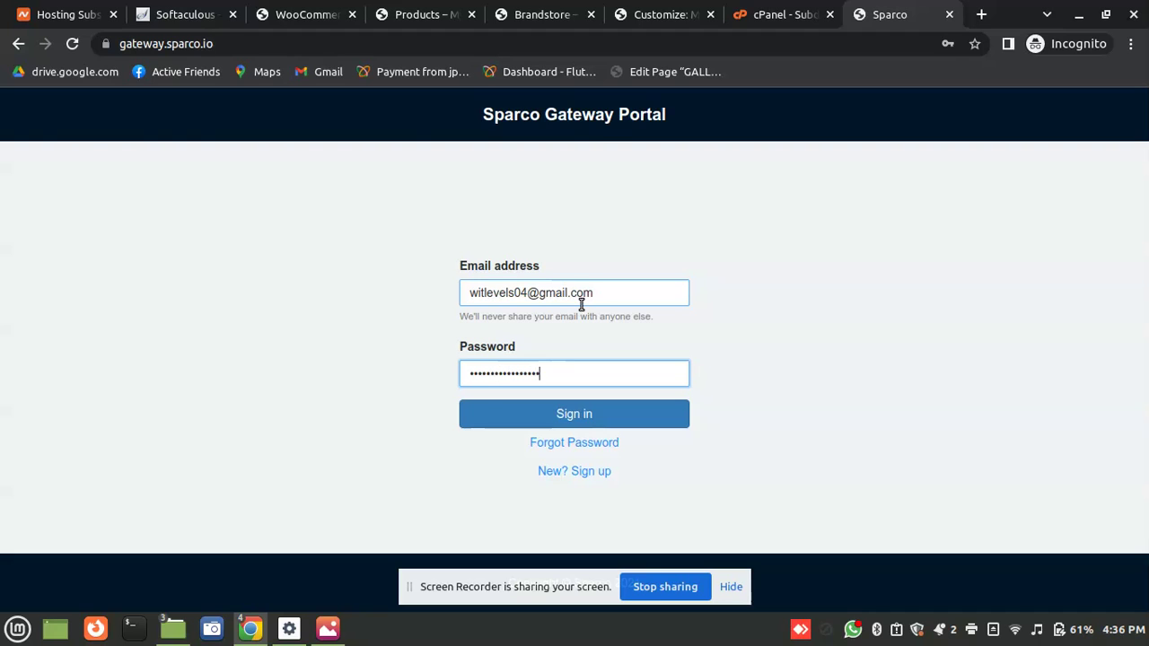
text(••••••••••)
key(Return)
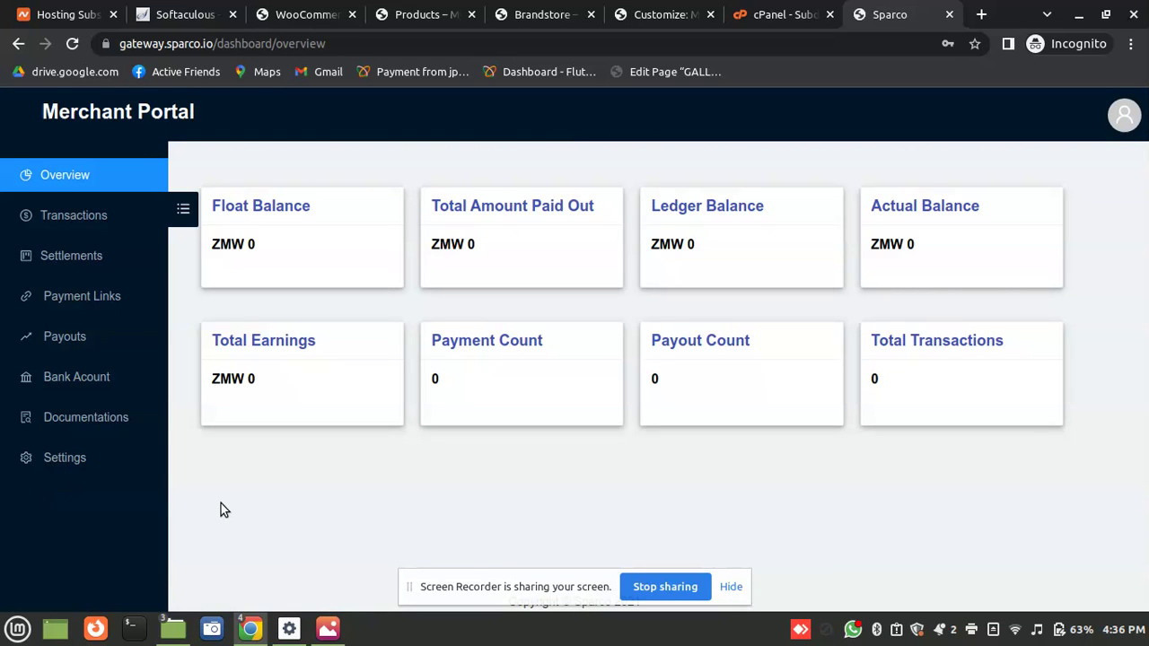
Copy the public key from the Sparco portal Settings into WooCommerce's Public Key field
click(64, 460)
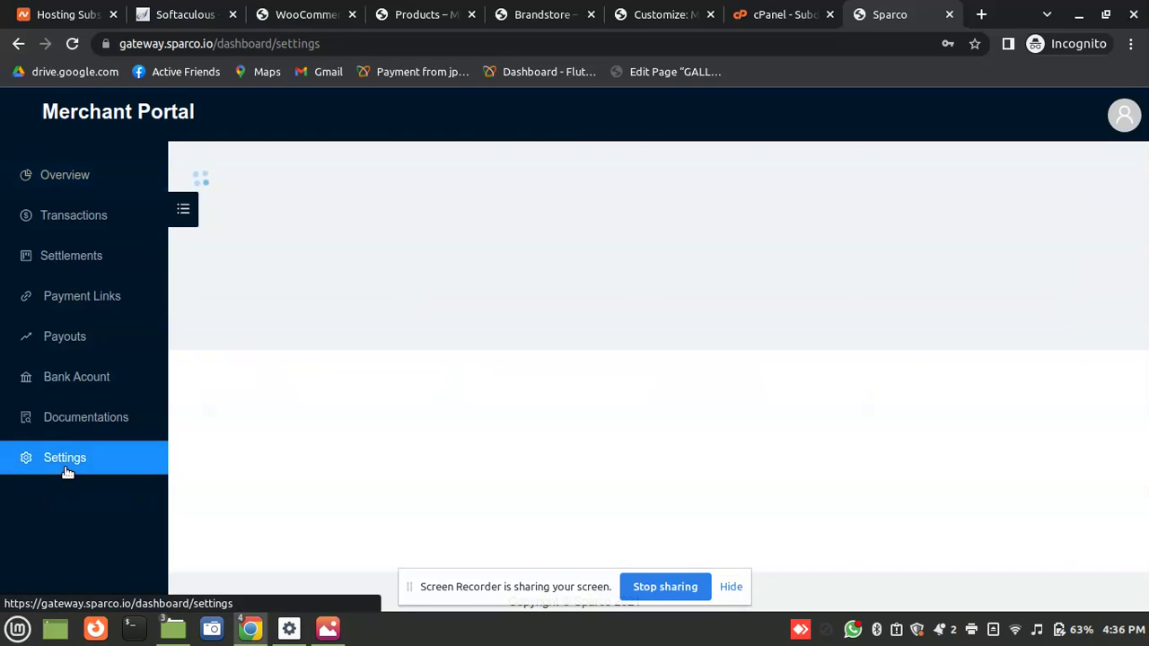
double_click(667, 259)
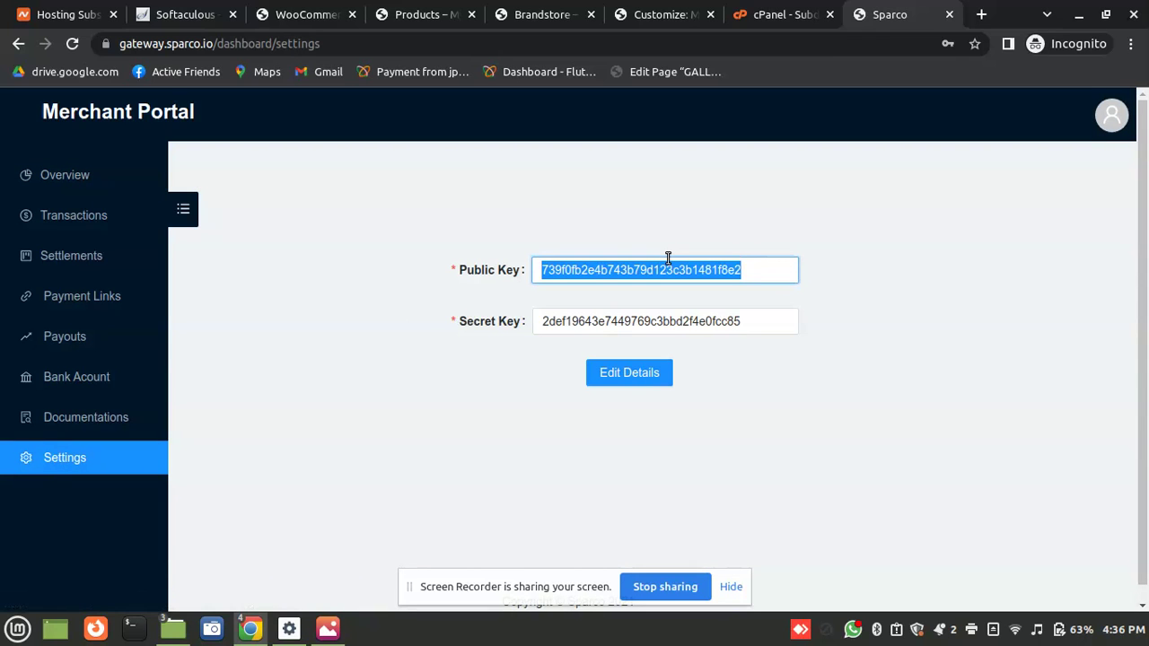
key(ctrl+c)
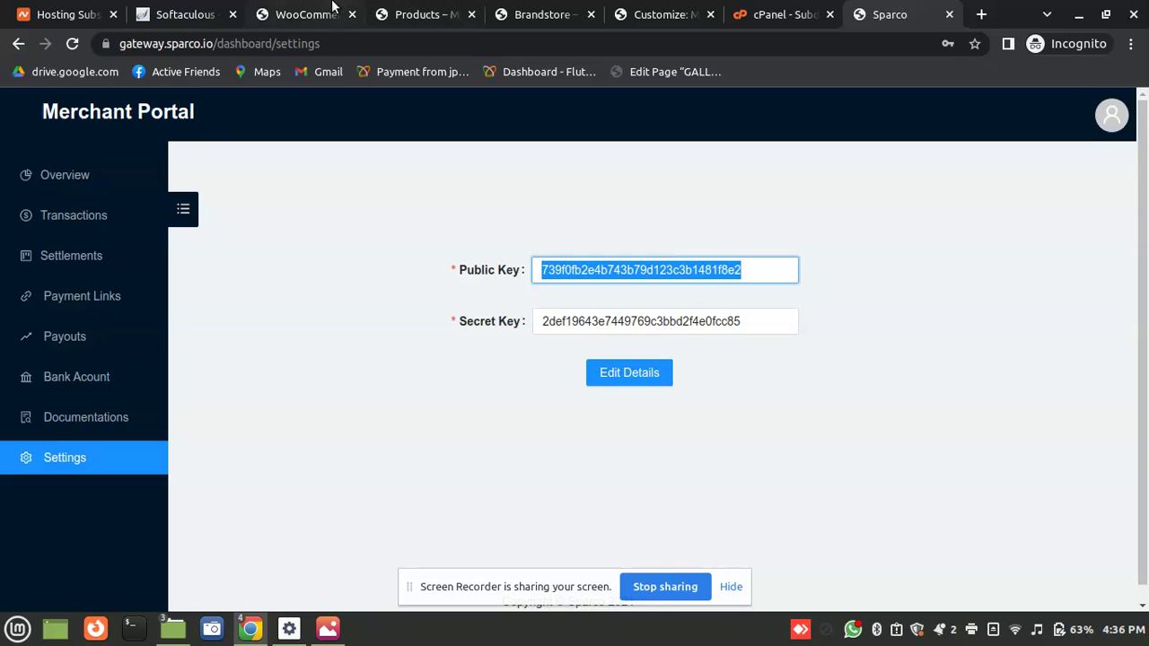
click(334, 11)
key(ctrl+v)
Copy the secret key from the Sparco portal into WooCommerce's Secret Key field
click(440, 364)
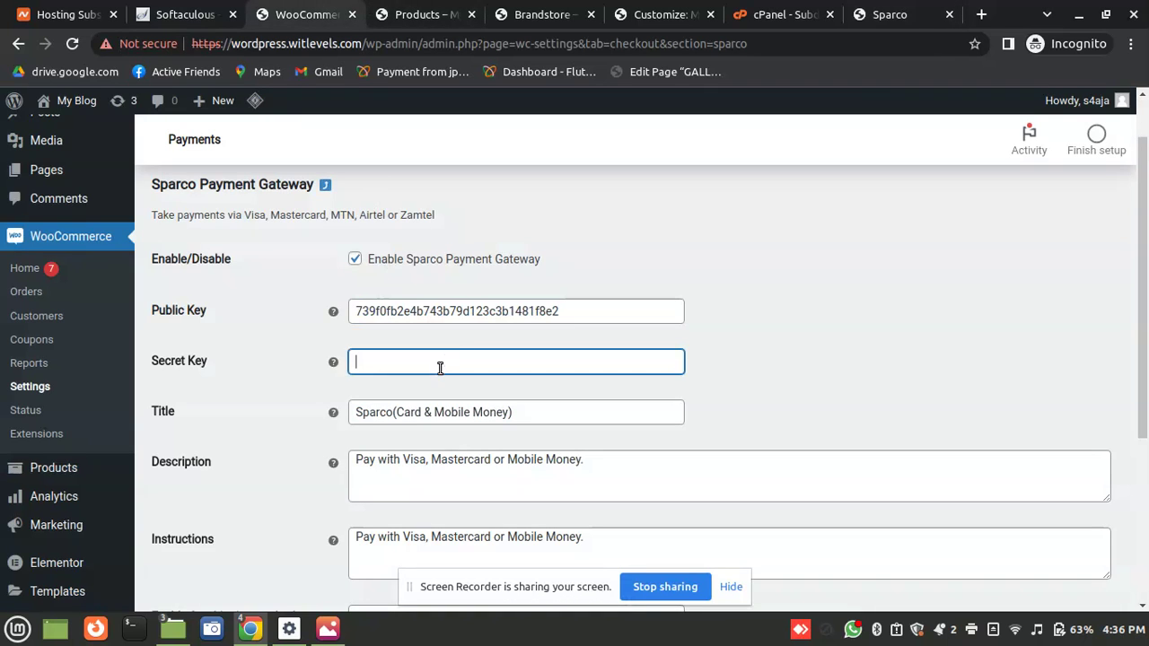
click(873, 11)
double_click(619, 321)
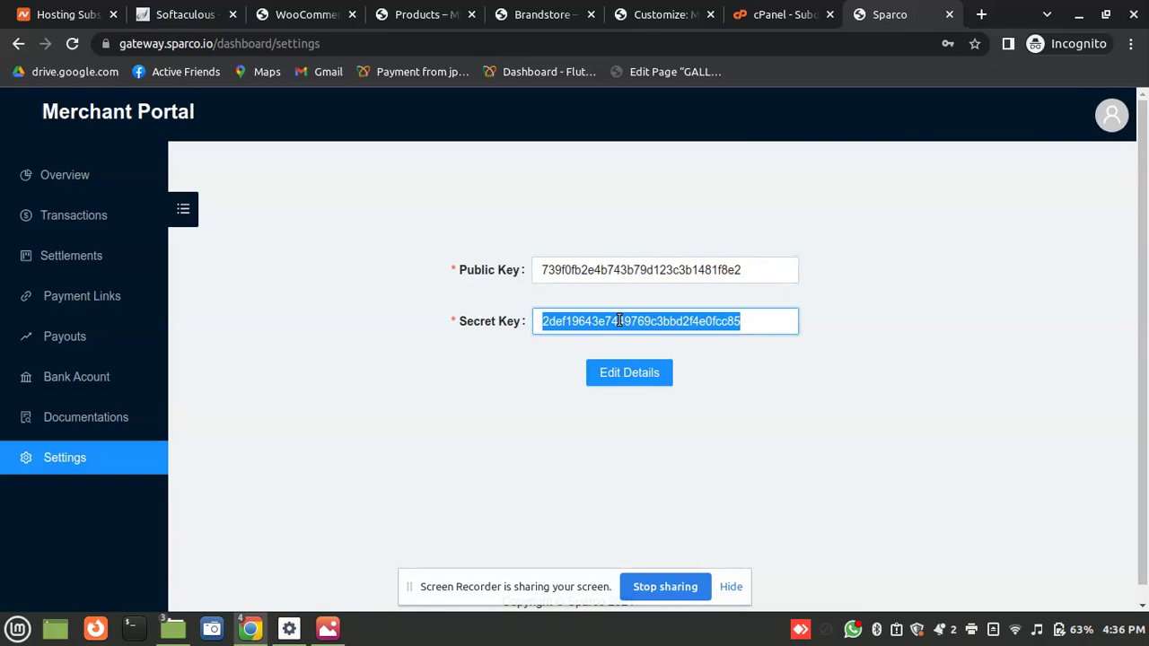
key(ctrl+c)
click(310, 14)
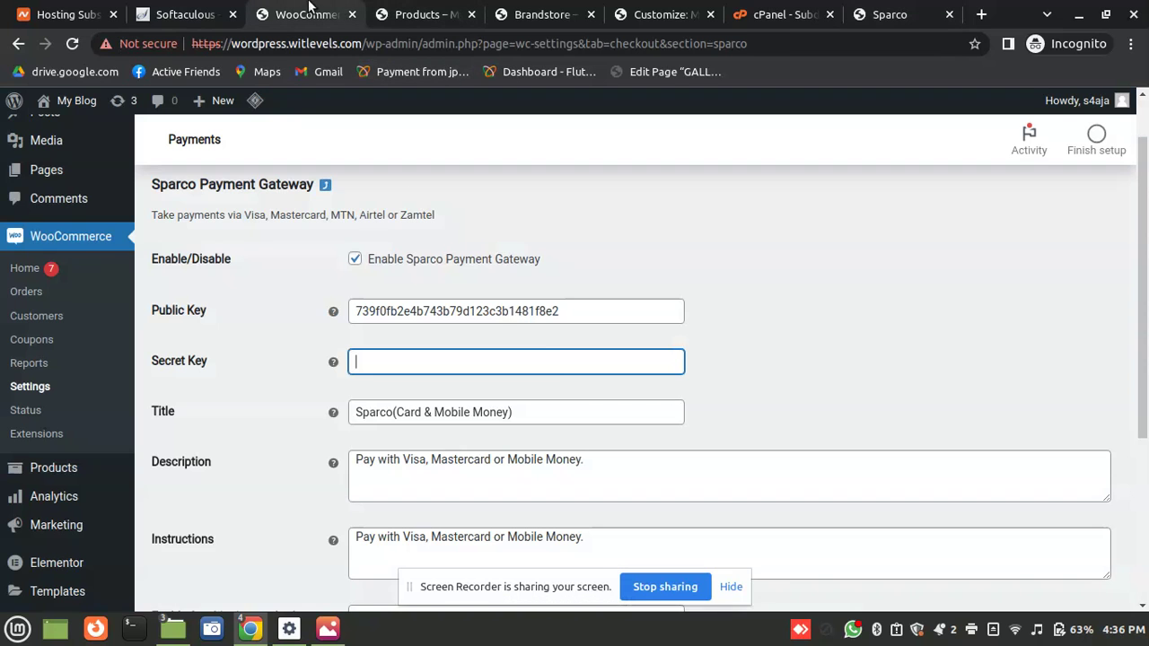
key(ctrl+v)
Recheck the public key against the portal and save the Sparco gateway settings
click(858, 313)
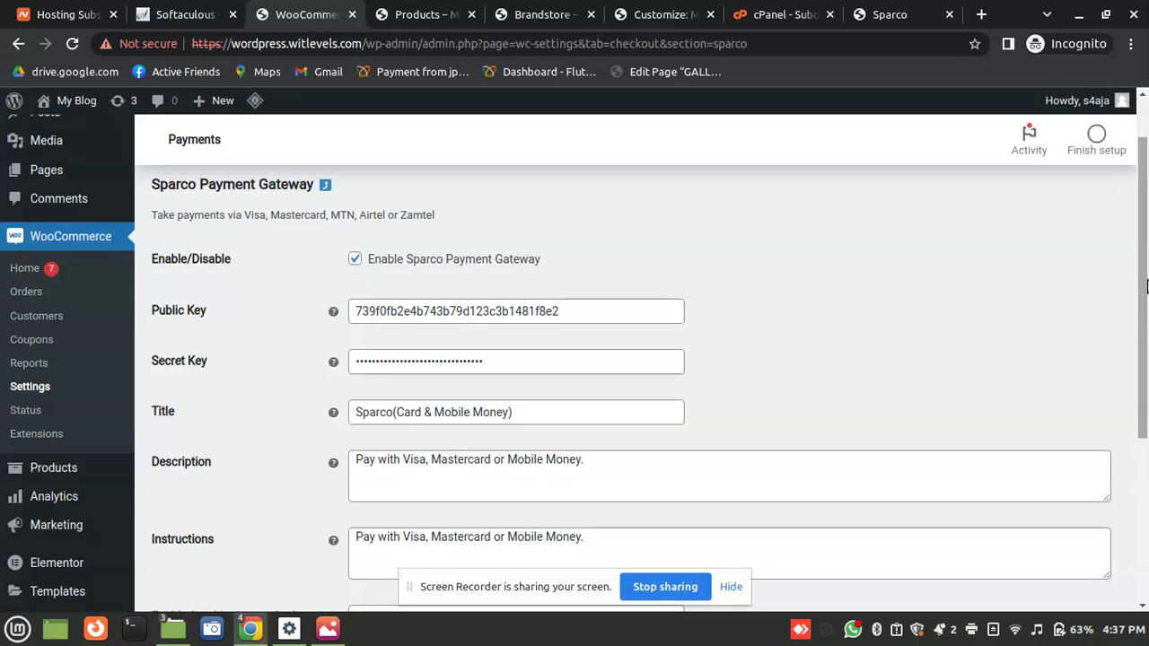
drag(476, 587, 144, 628)
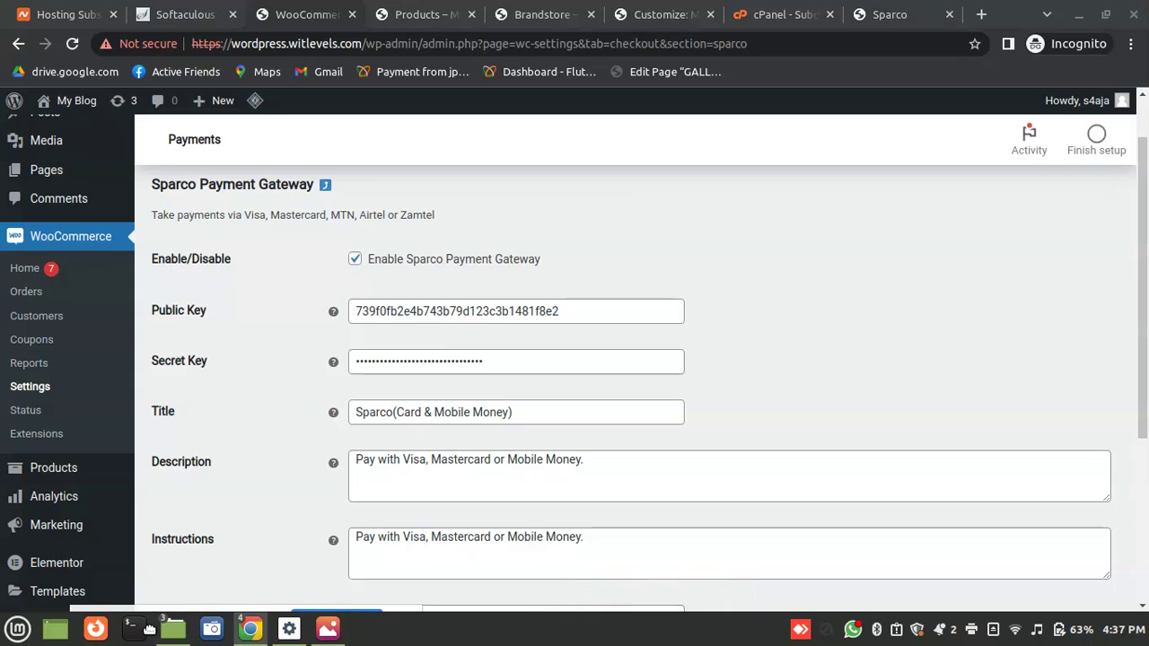
click(934, 11)
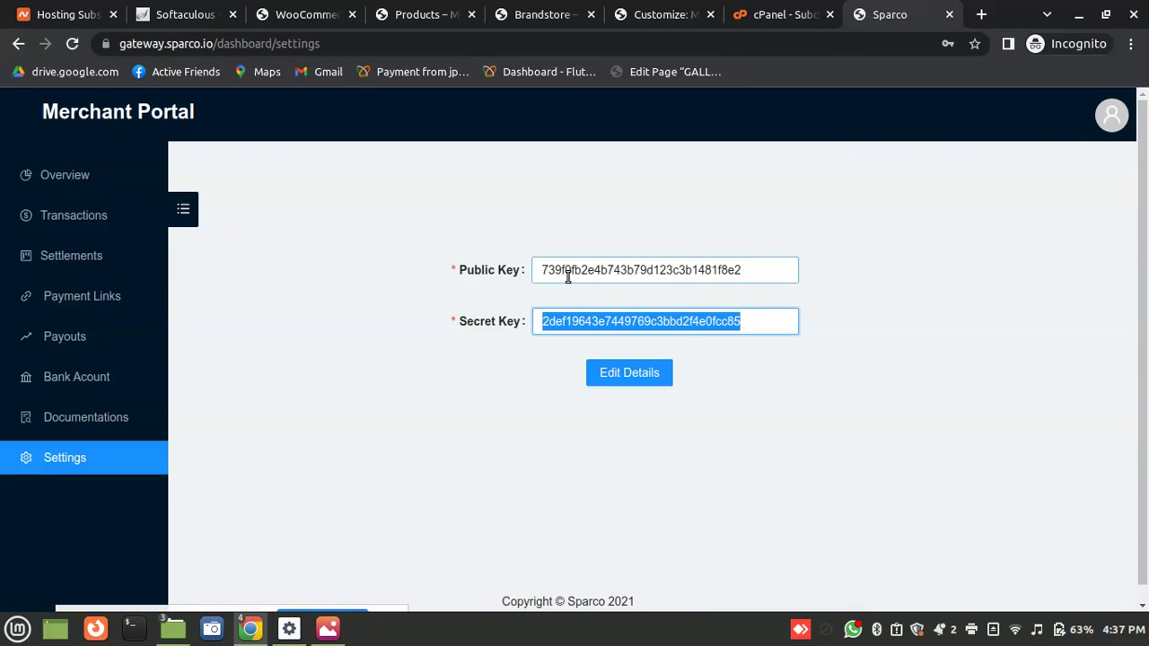
double_click(567, 271)
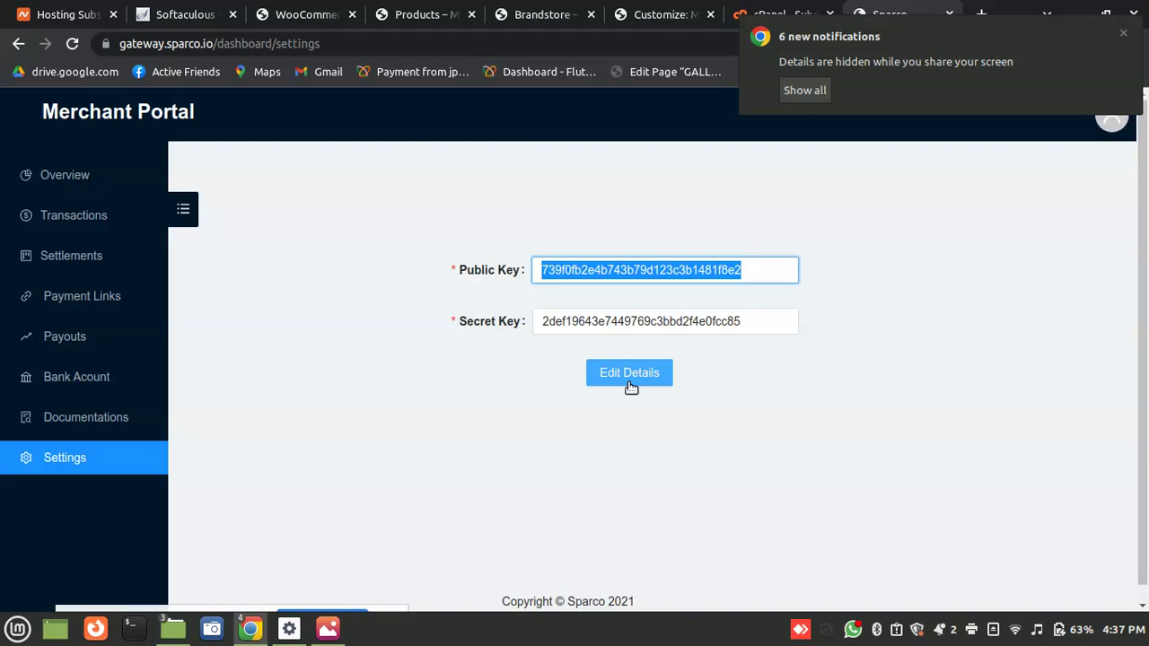
click(340, 7)
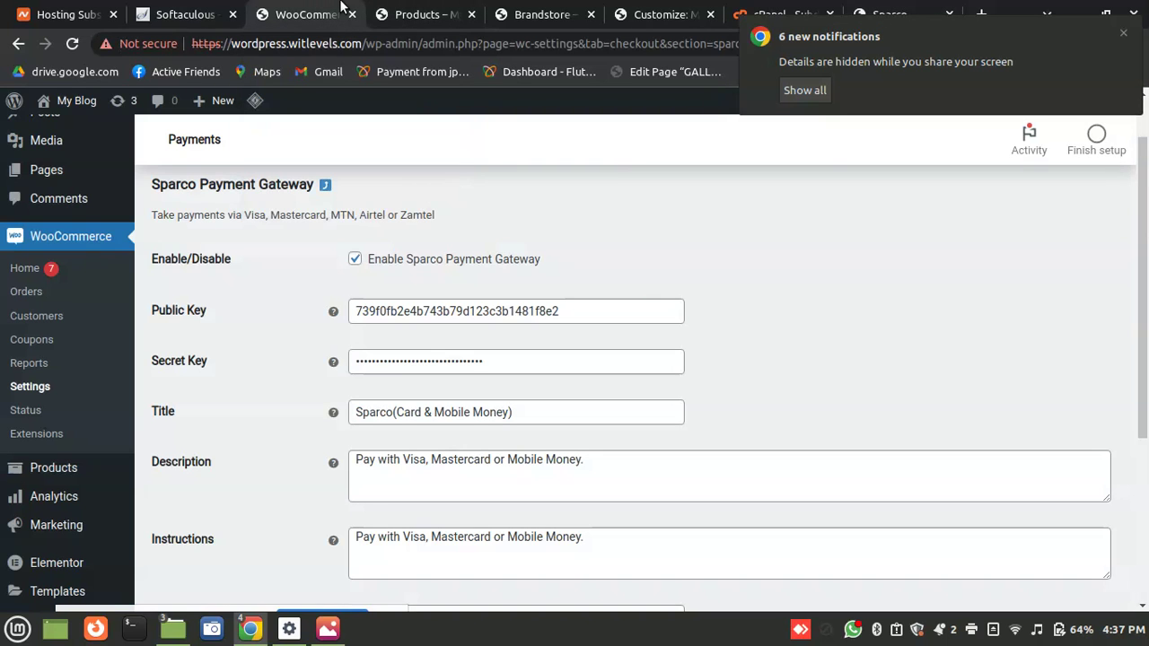
drag(1145, 317, 1146, 235)
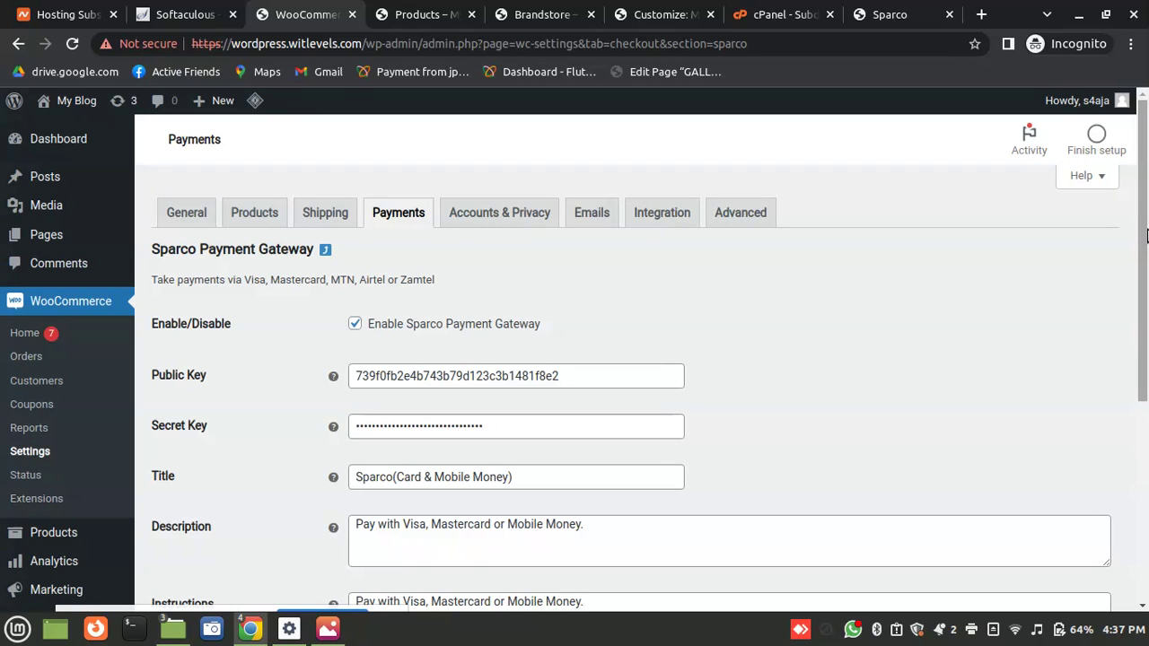
drag(1138, 336, 1078, 565)
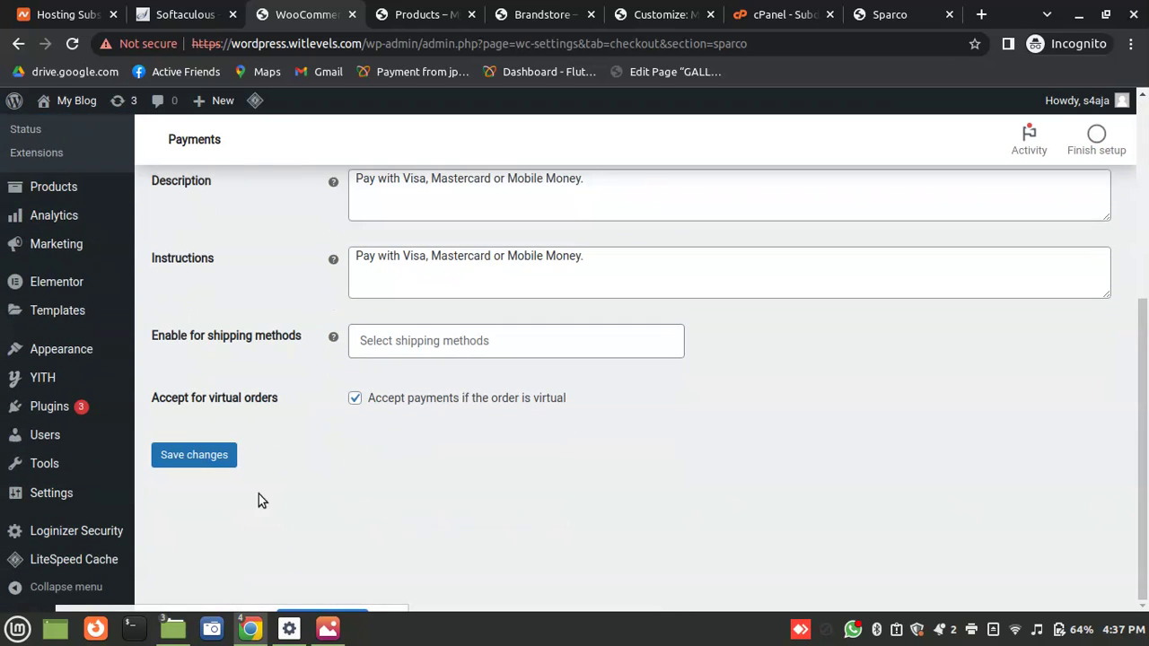
click(194, 455)
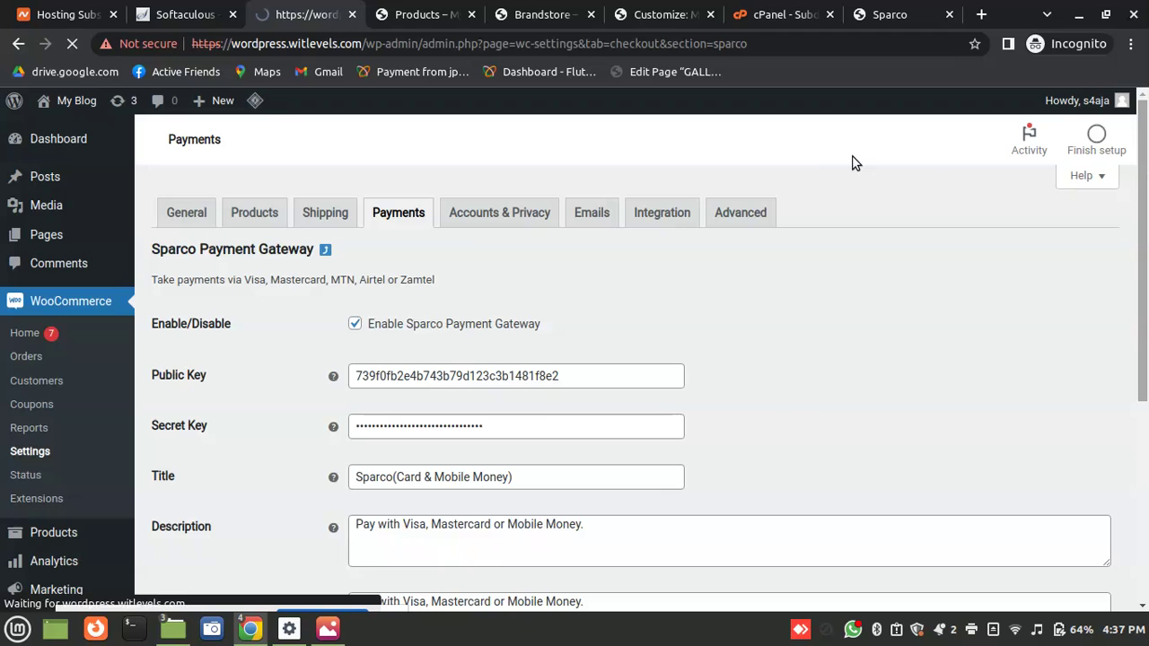
Set the store location to Zambia — Central with postcode 850018
click(186, 213)
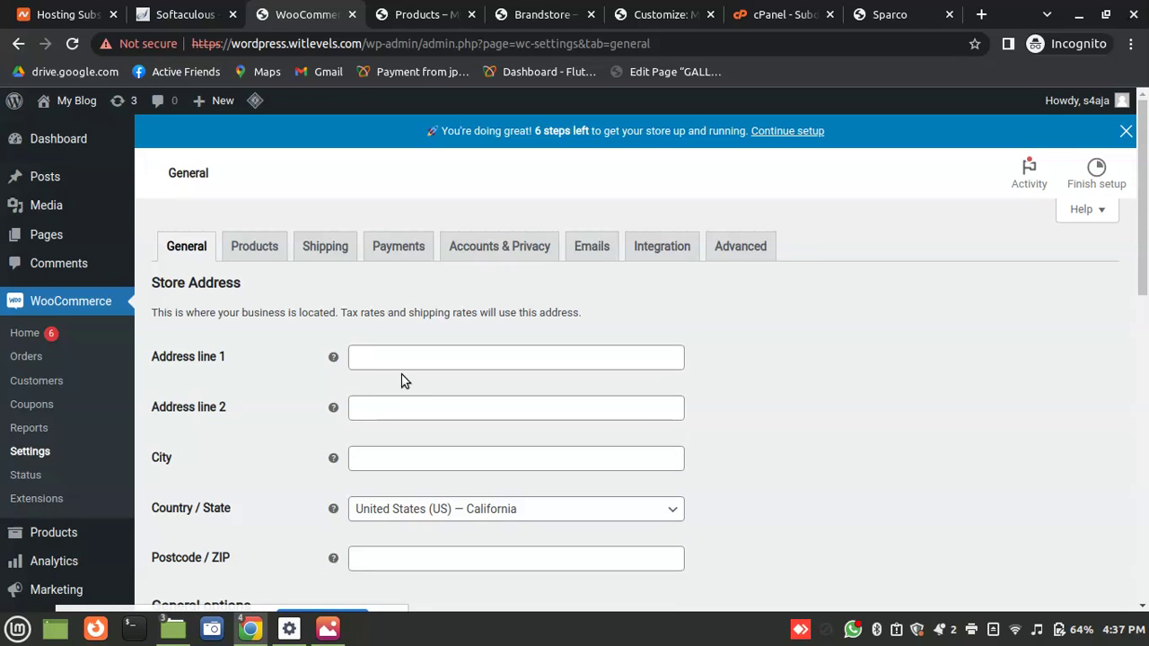
click(385, 369)
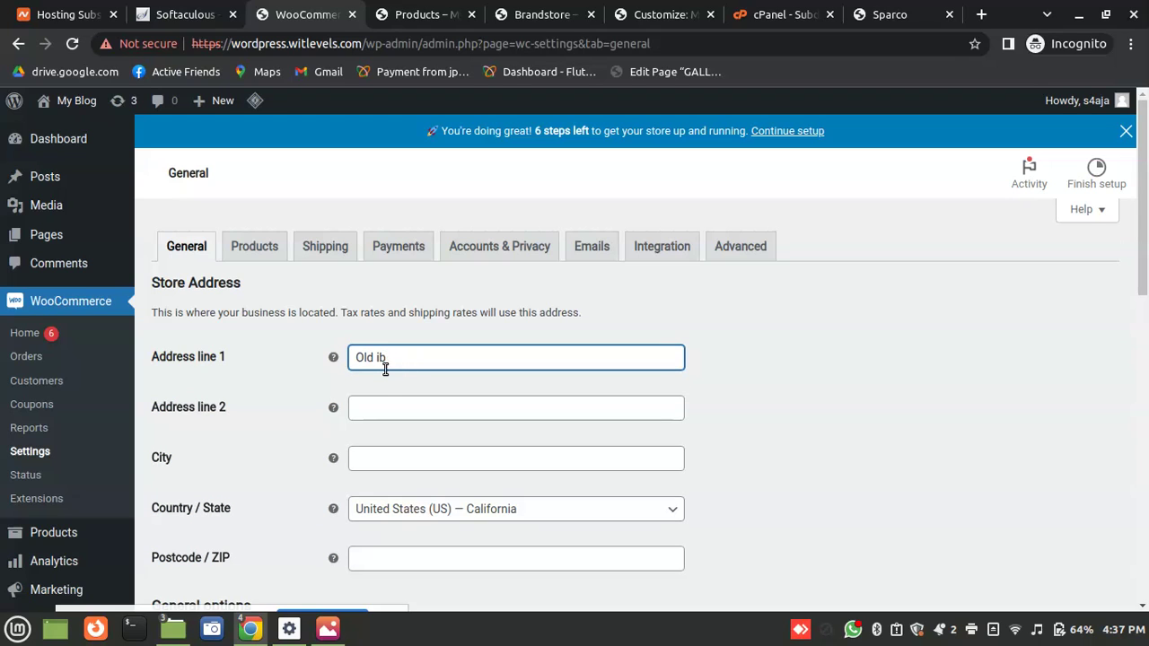
key(Tab)
key(Tab)
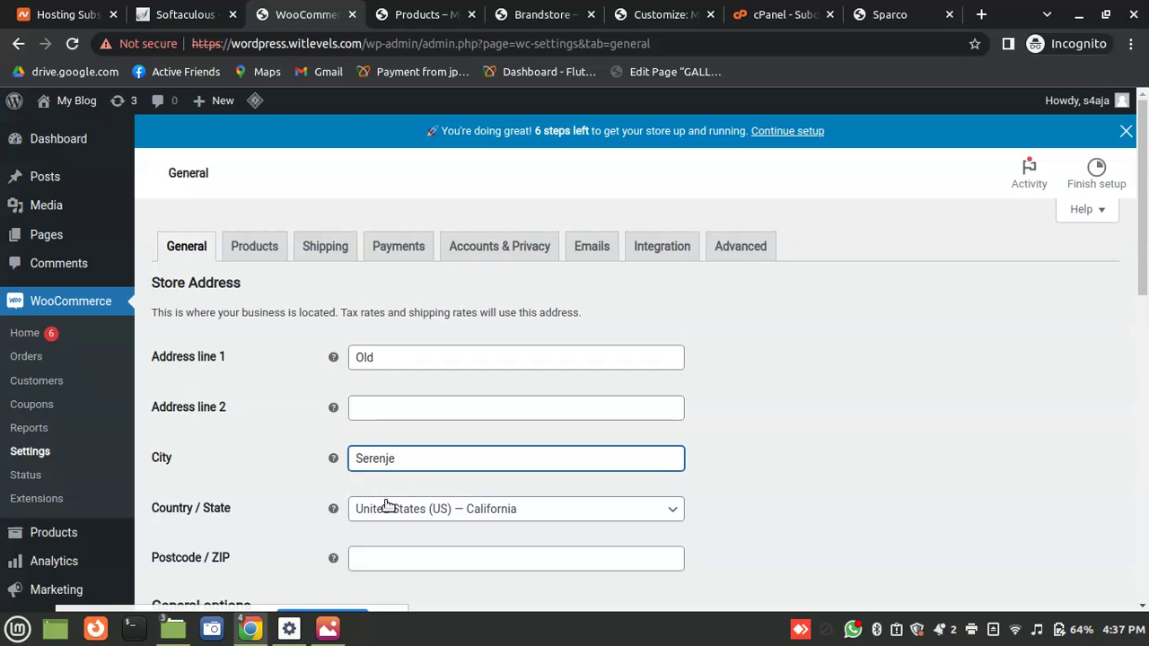
click(616, 516)
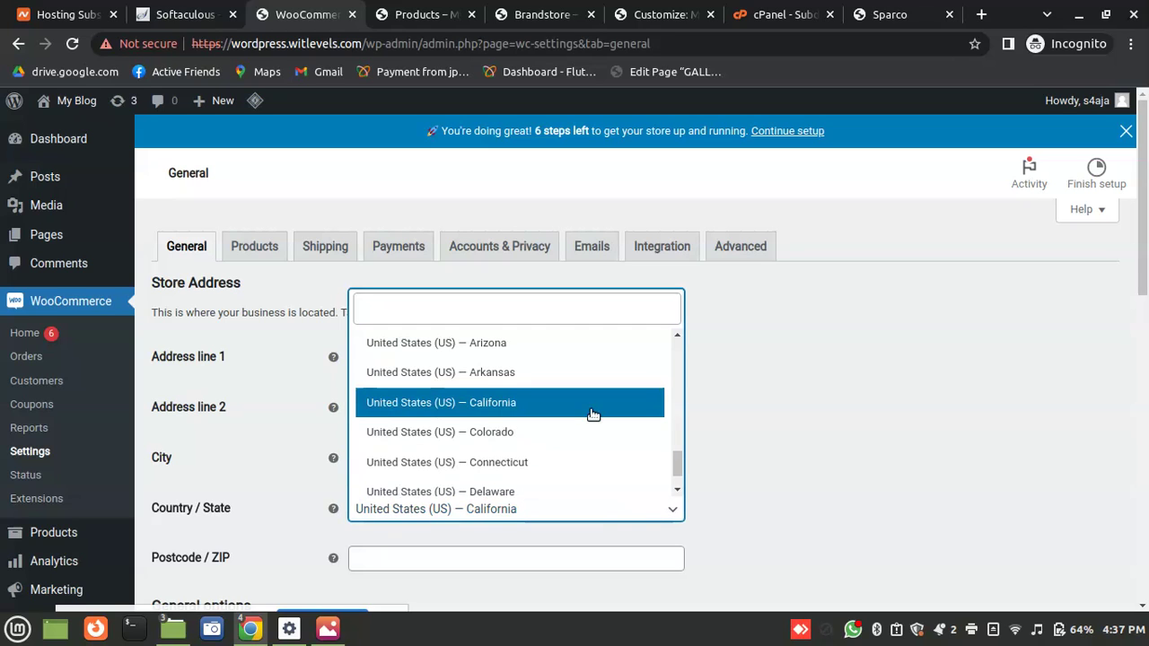
text(Zamb)
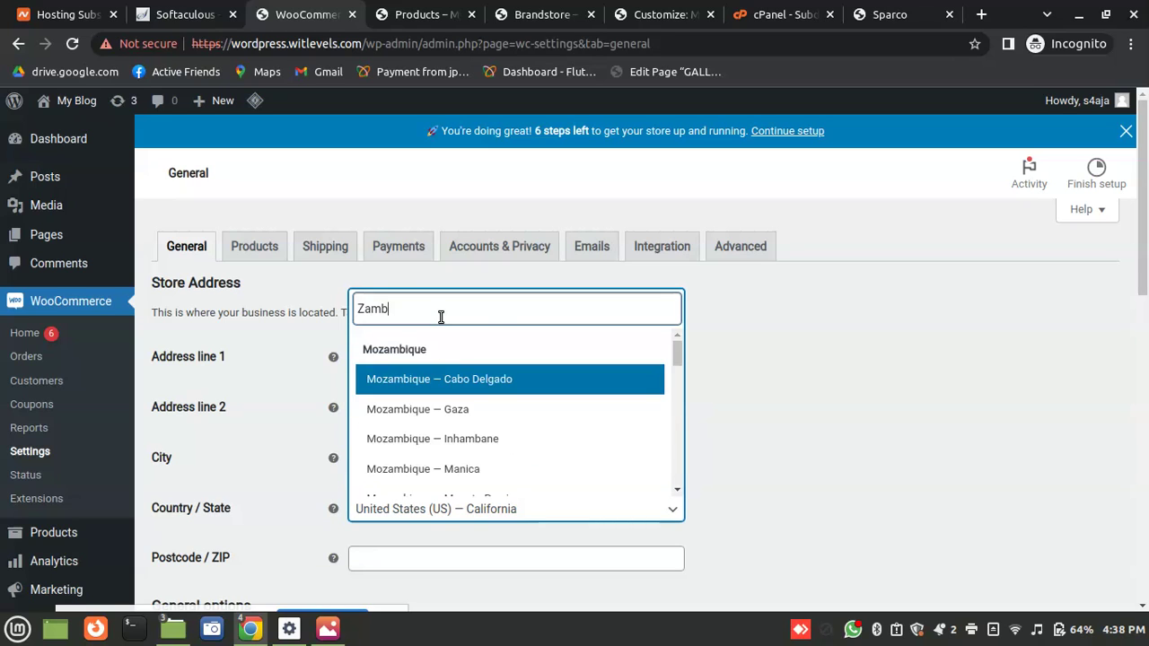
text(ia)
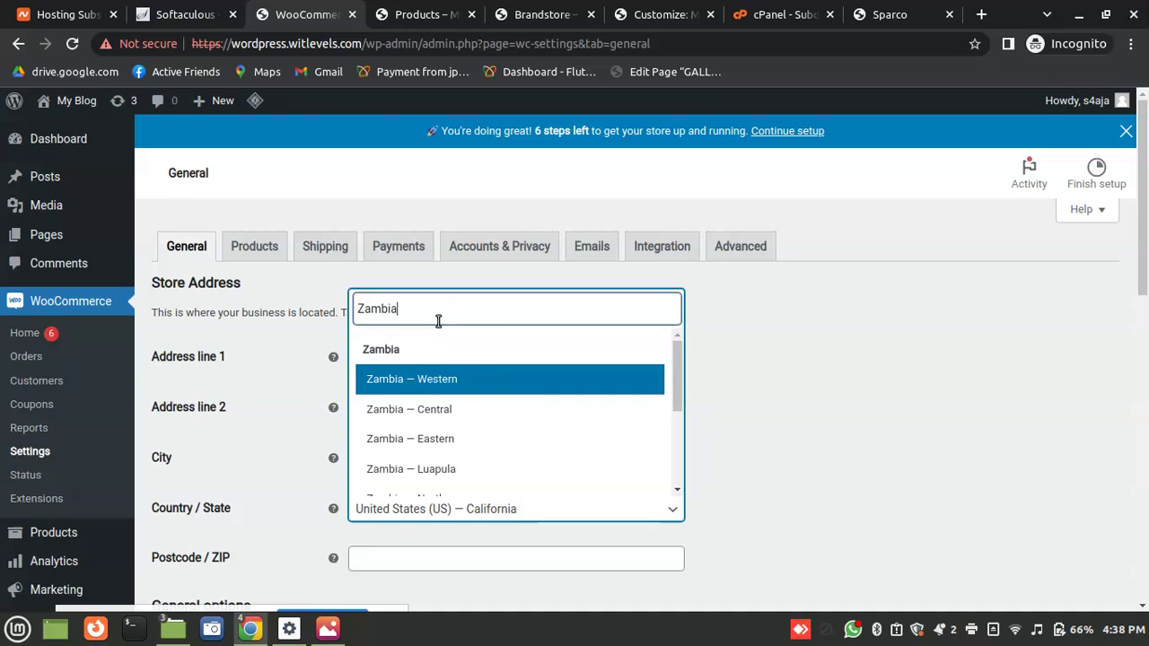
click(415, 409)
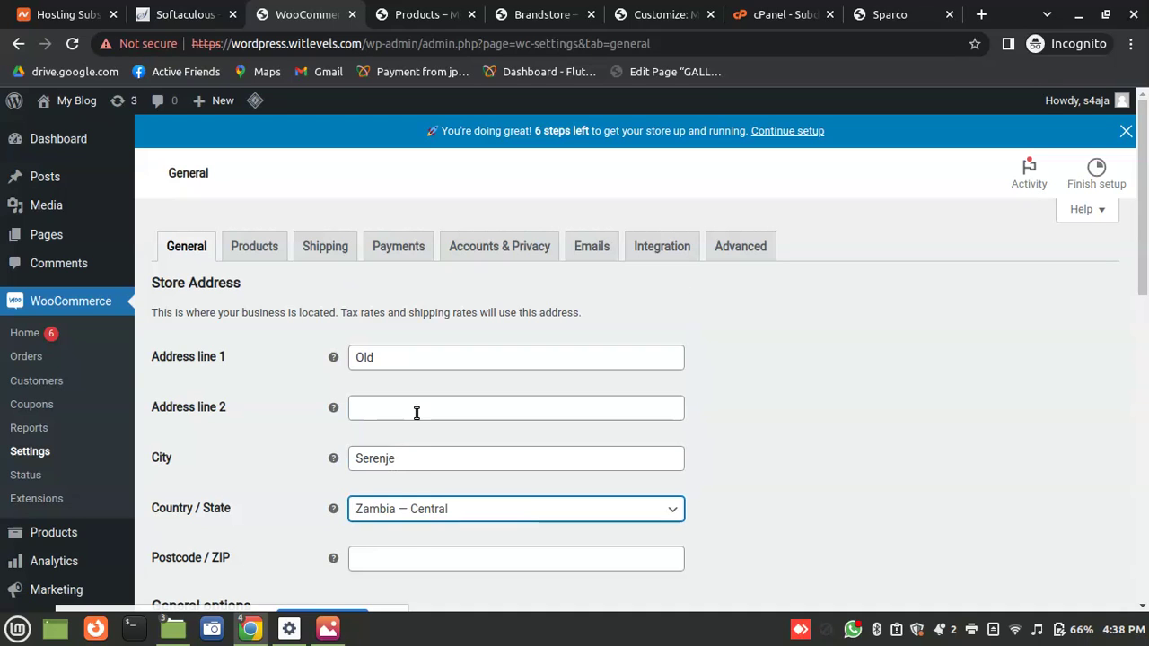
click(407, 560)
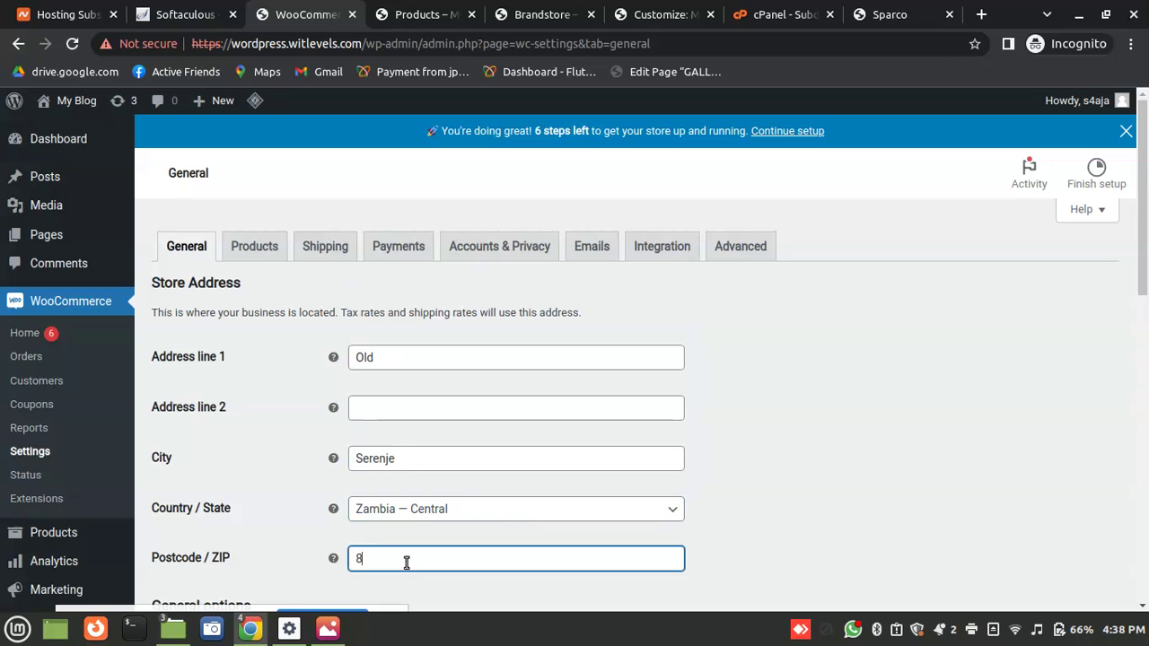
text(850018)
key(Tab)
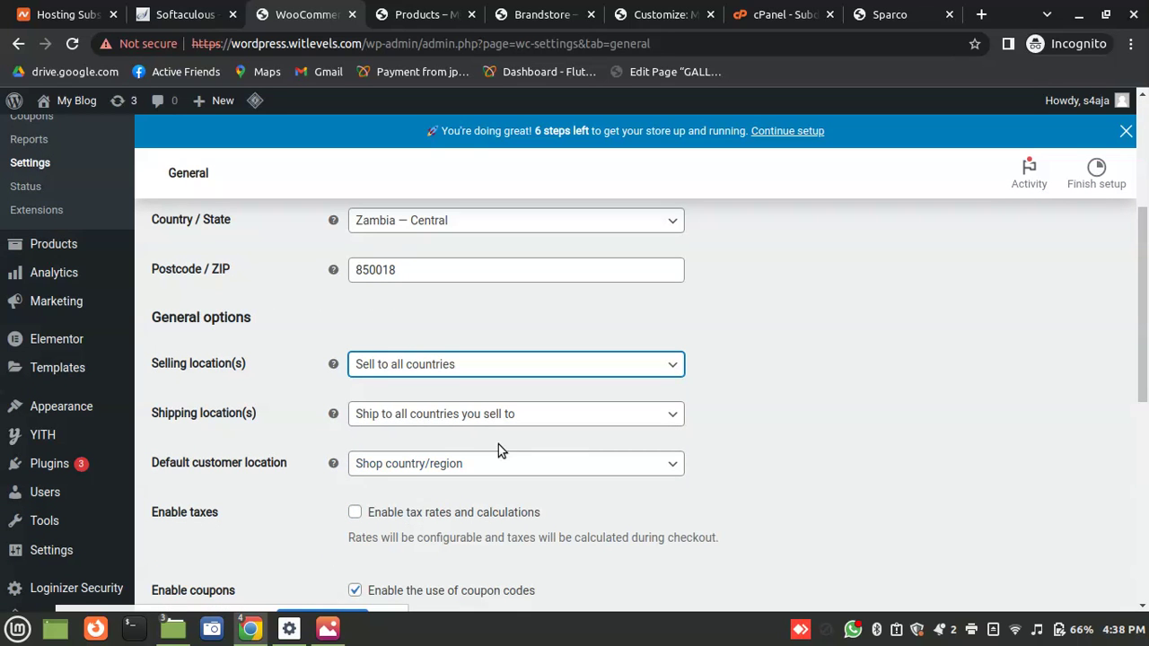
Choose Zambian kwacha as the currency, save the general settings, and go to Products
scroll(1147, 351, down, 6)
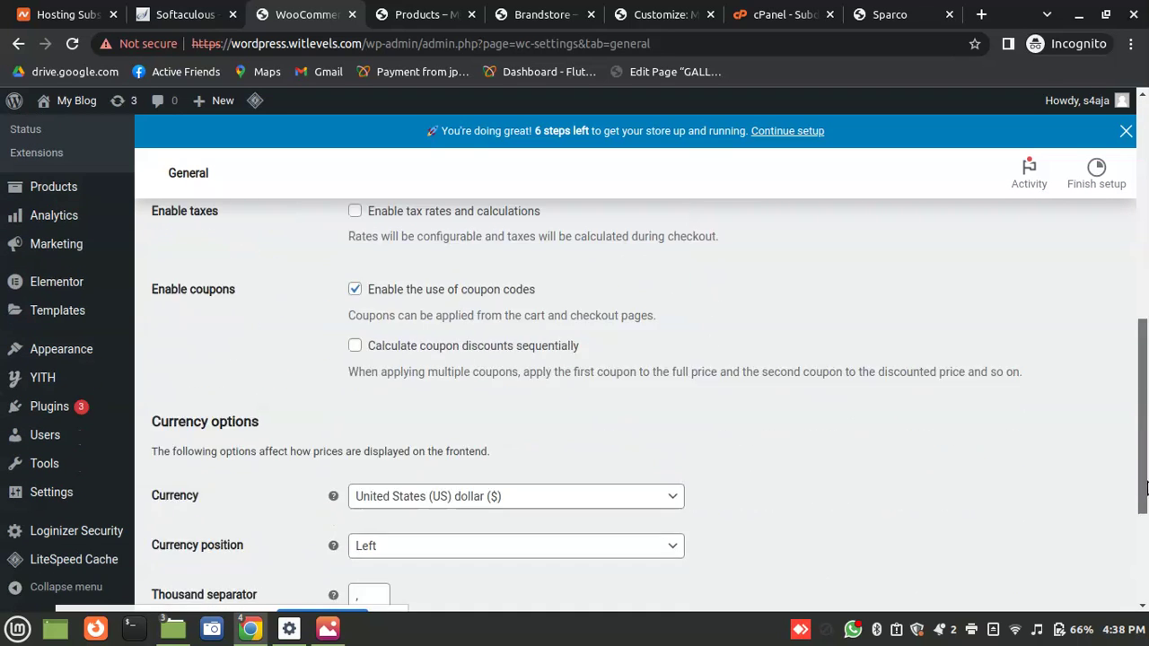
click(407, 341)
key(Up)
key(Up)
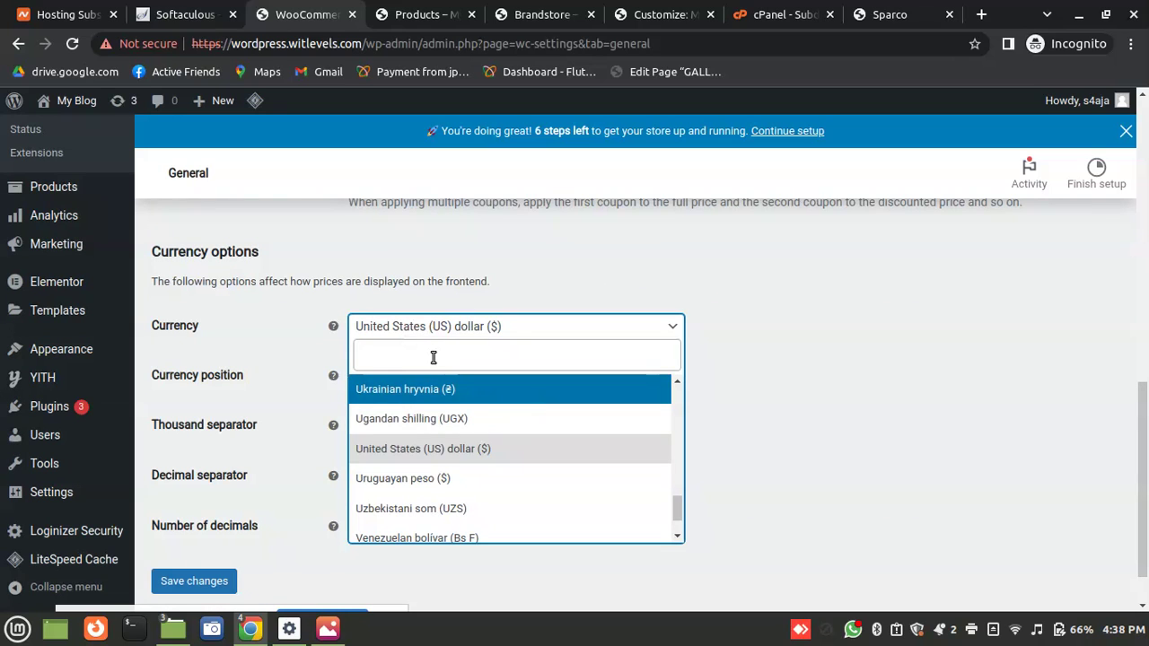
text(Zamb)
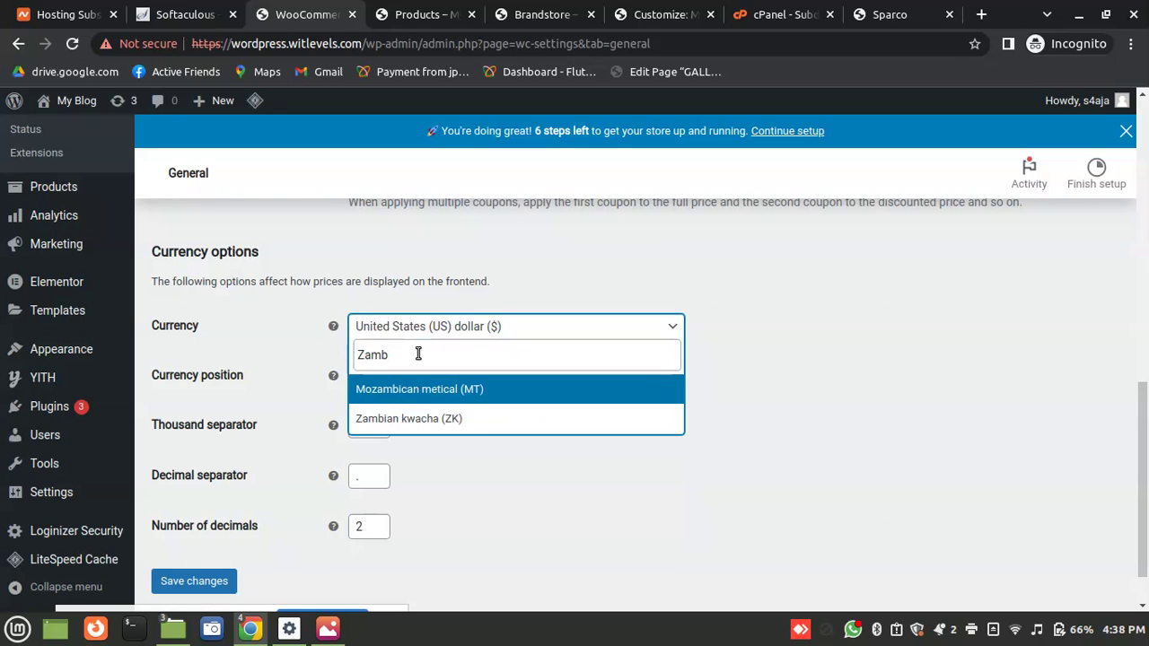
click(419, 420)
click(198, 582)
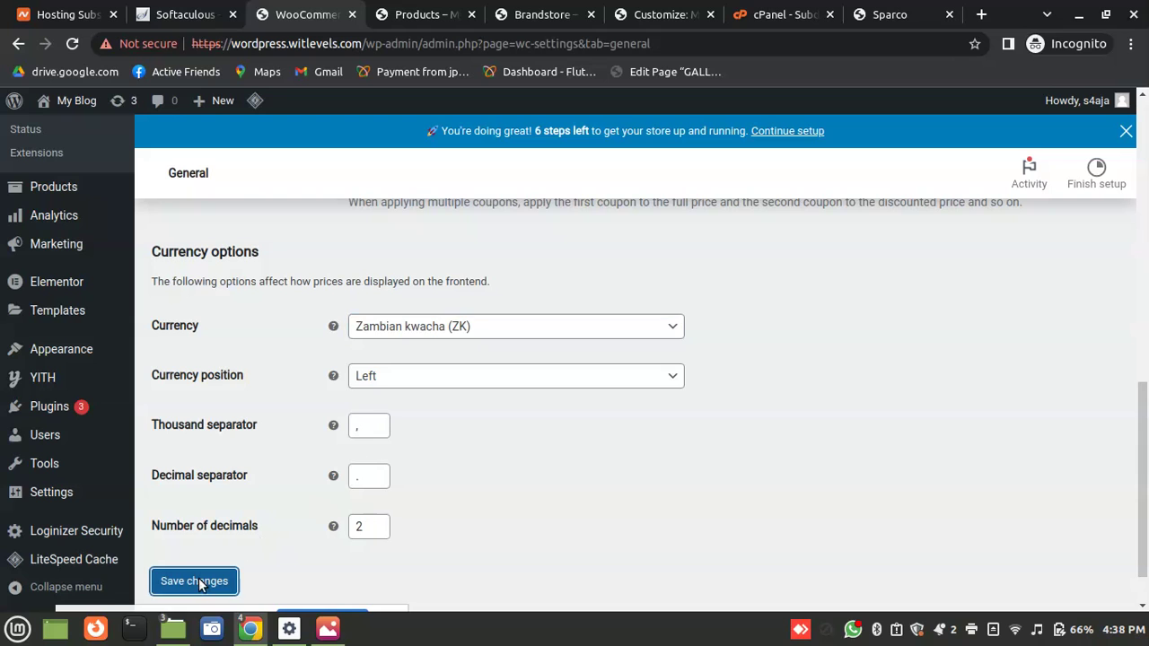
scroll(1147, 361, down, 2)
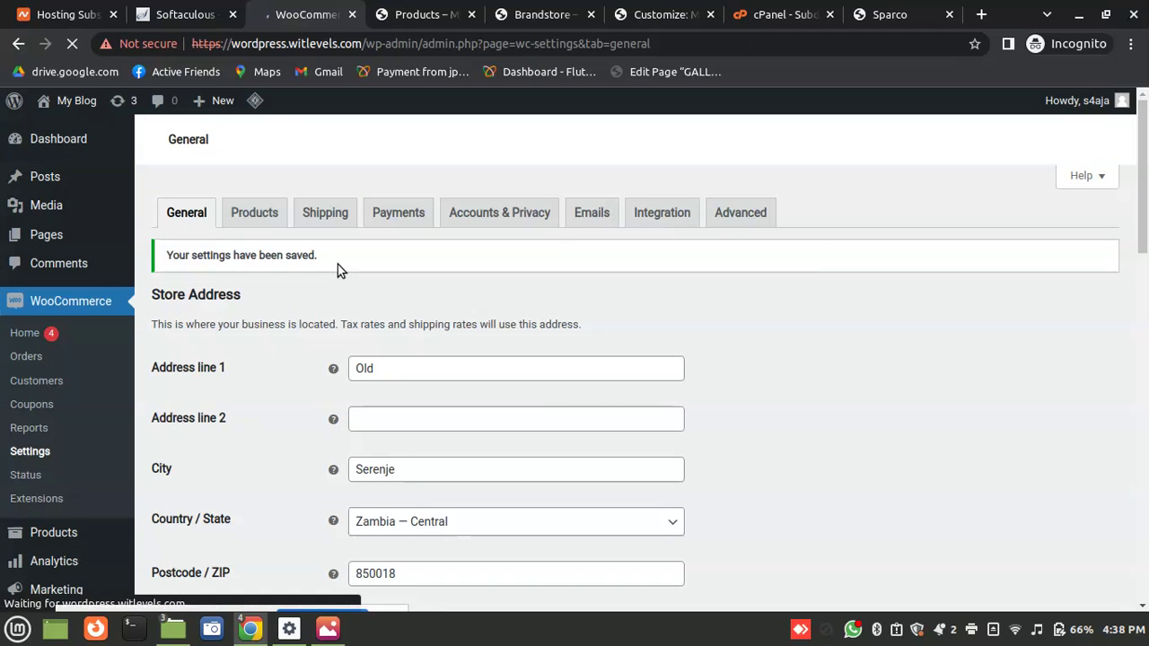
scroll(575, 377, down, 4)
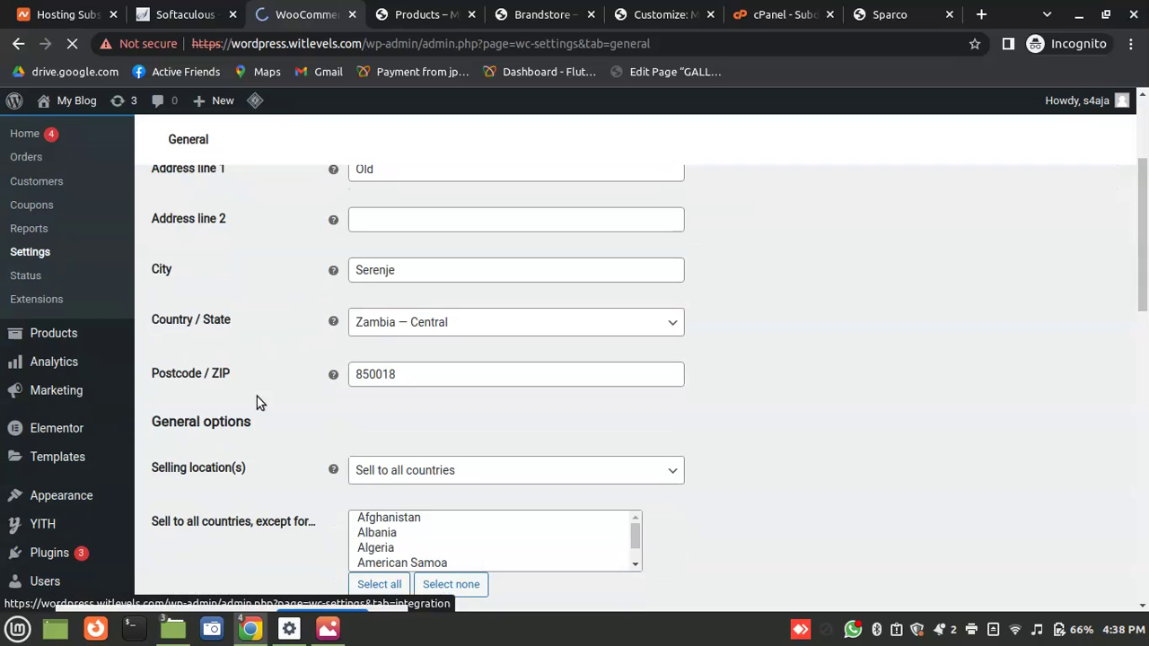
click(65, 334)
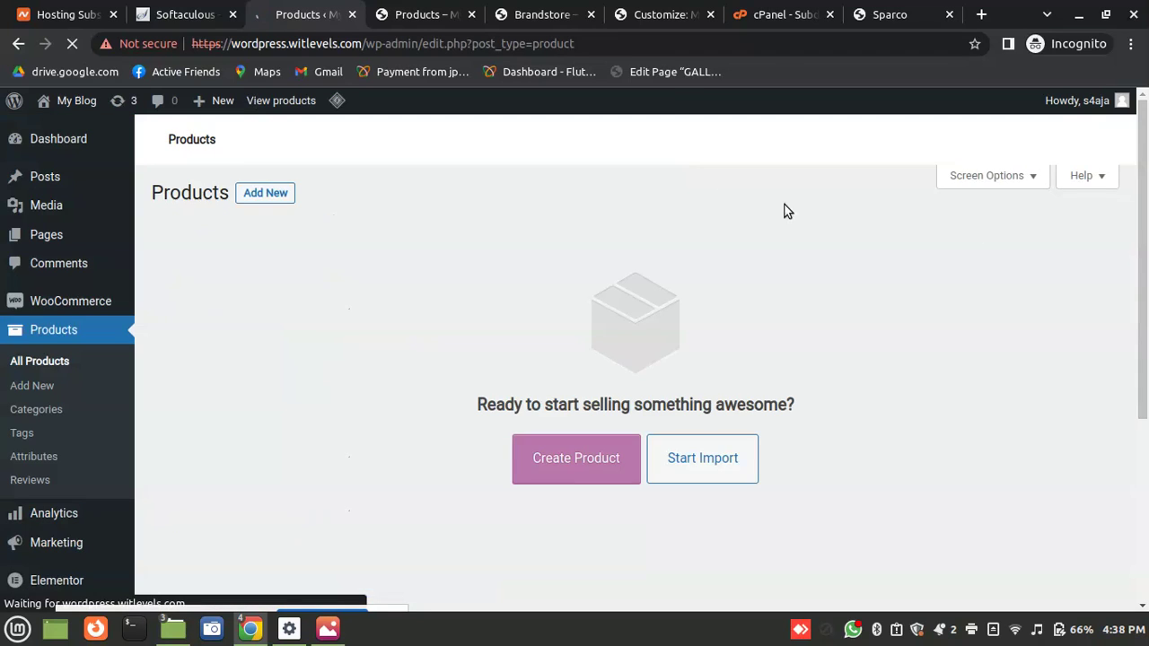
Create a new product and type 'Masuku gallo' into its title
click(581, 472)
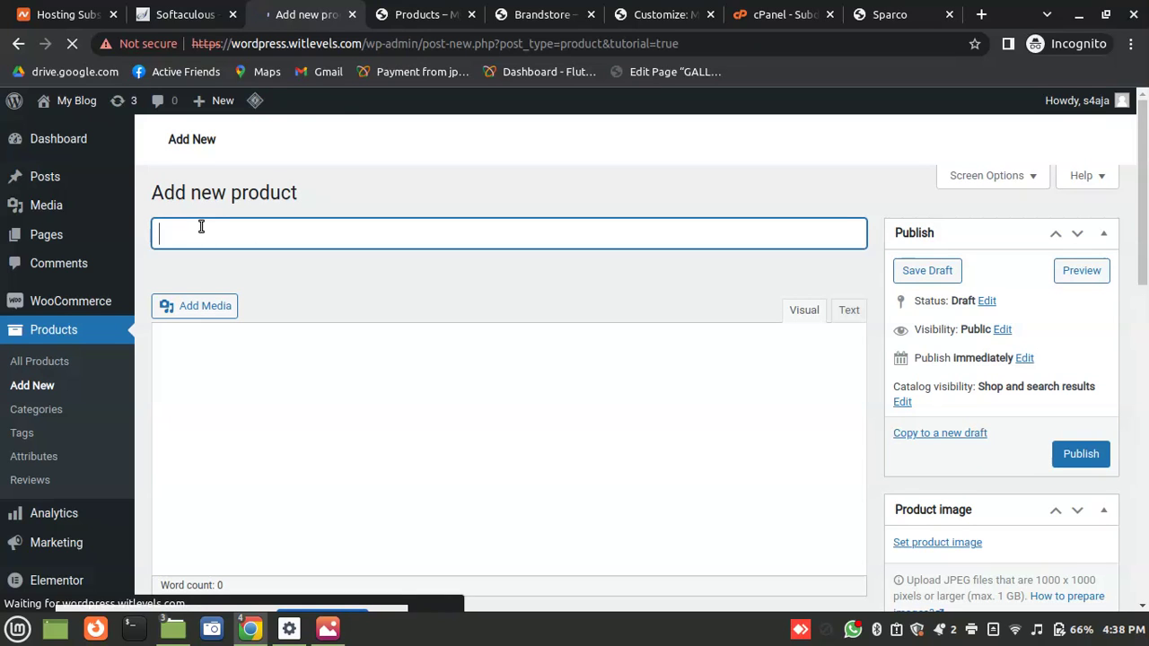
text(Masuku gallon)
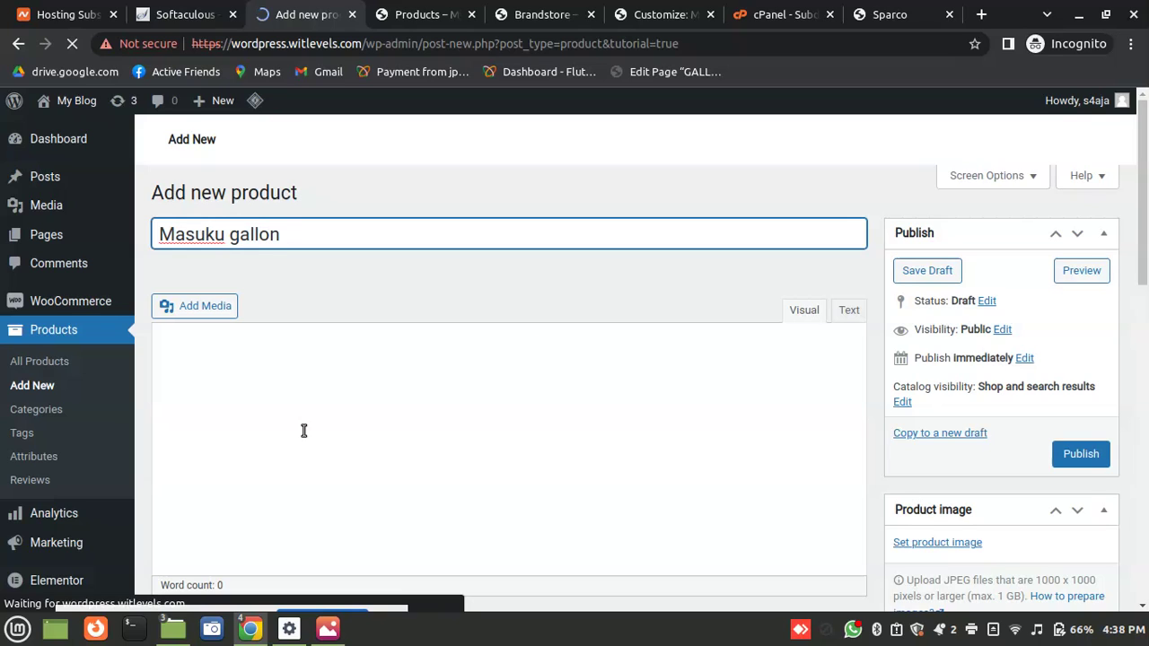
click(304, 431)
scroll(531, 290, down, 3)
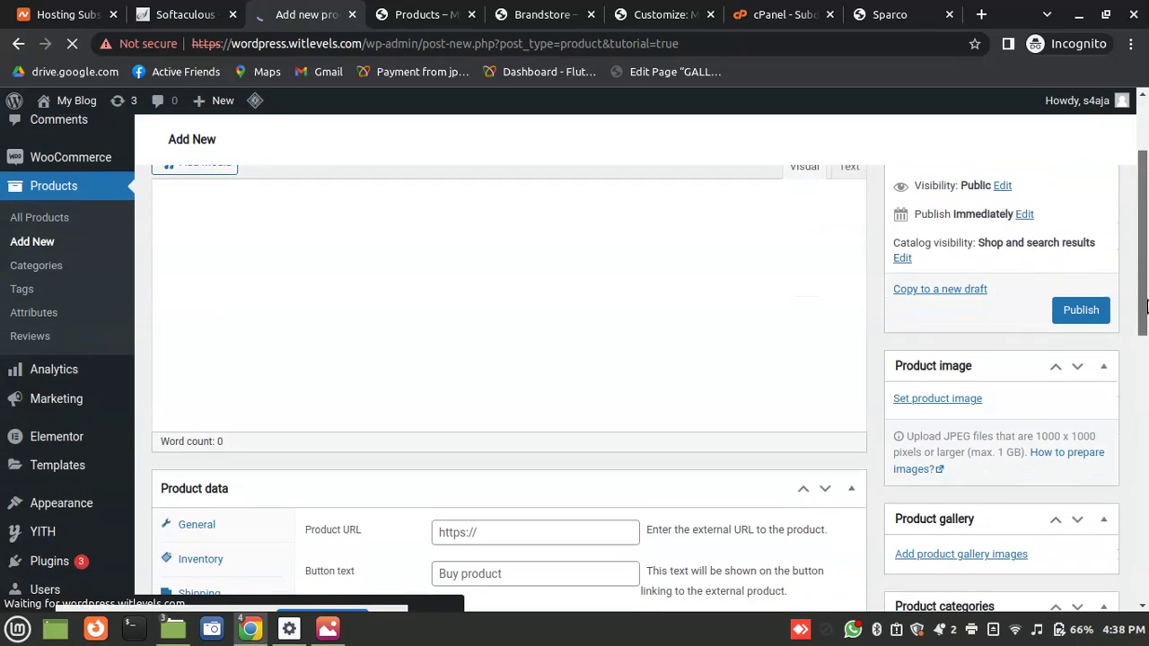
scroll(1145, 214, up, 2)
scroll(1145, 214, up, 1)
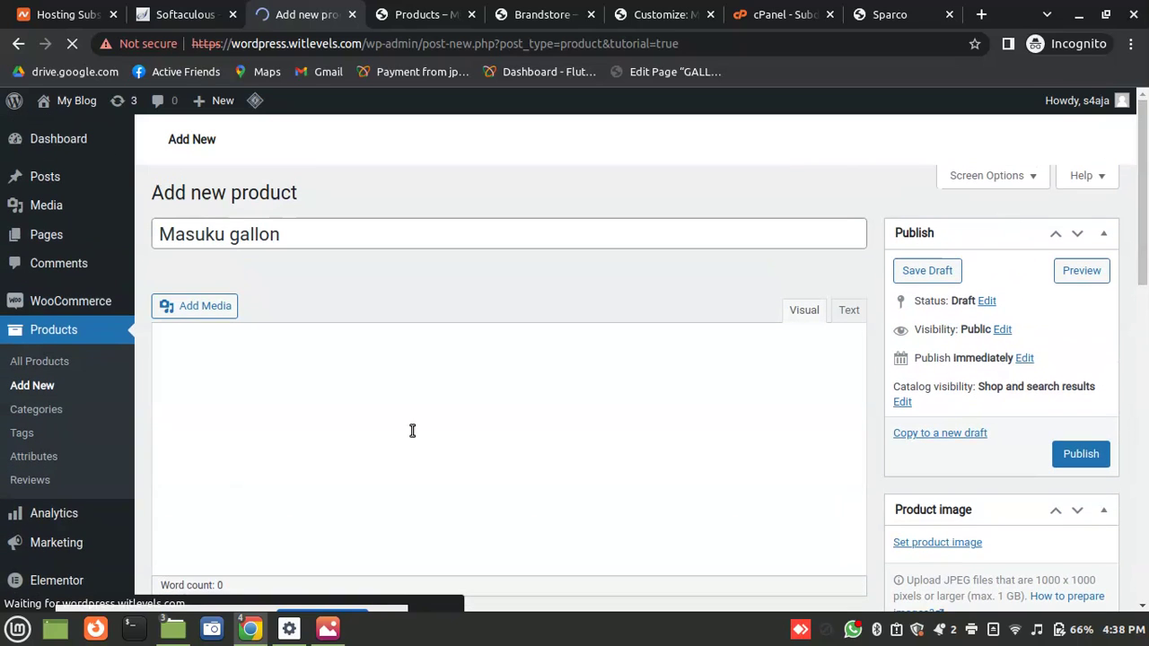
drag(1145, 244, 1133, 230)
Clear the product title and re-enter it as 'Masuku gallon'
triple_click(341, 225)
key(ctrl+c)
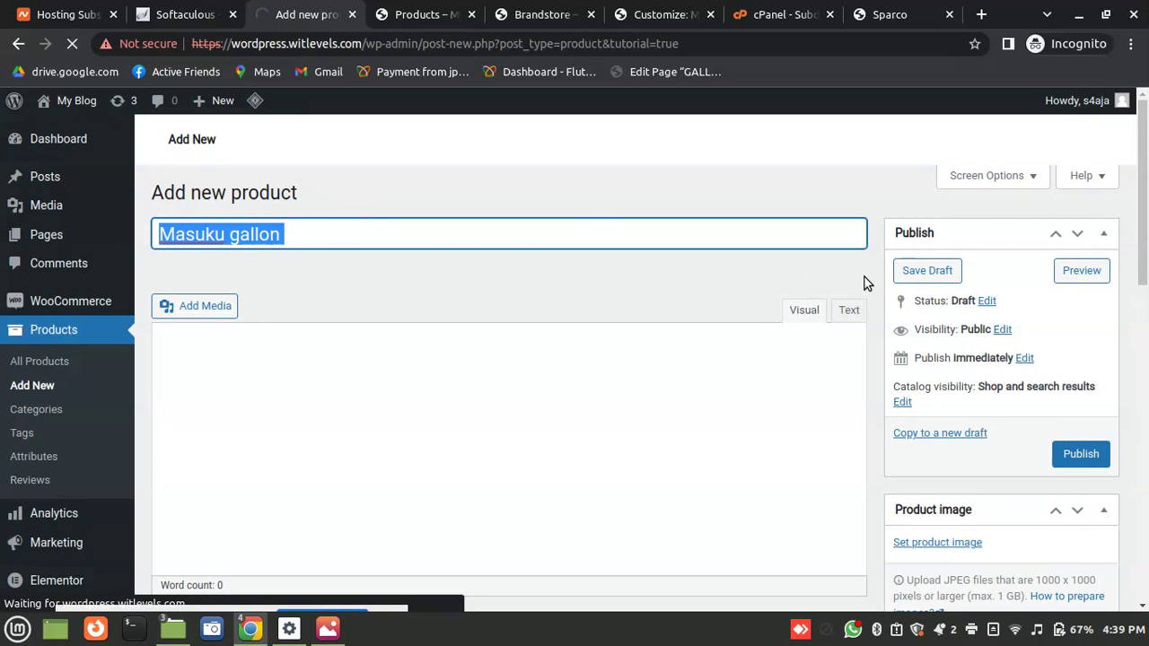
key(BackSpace)
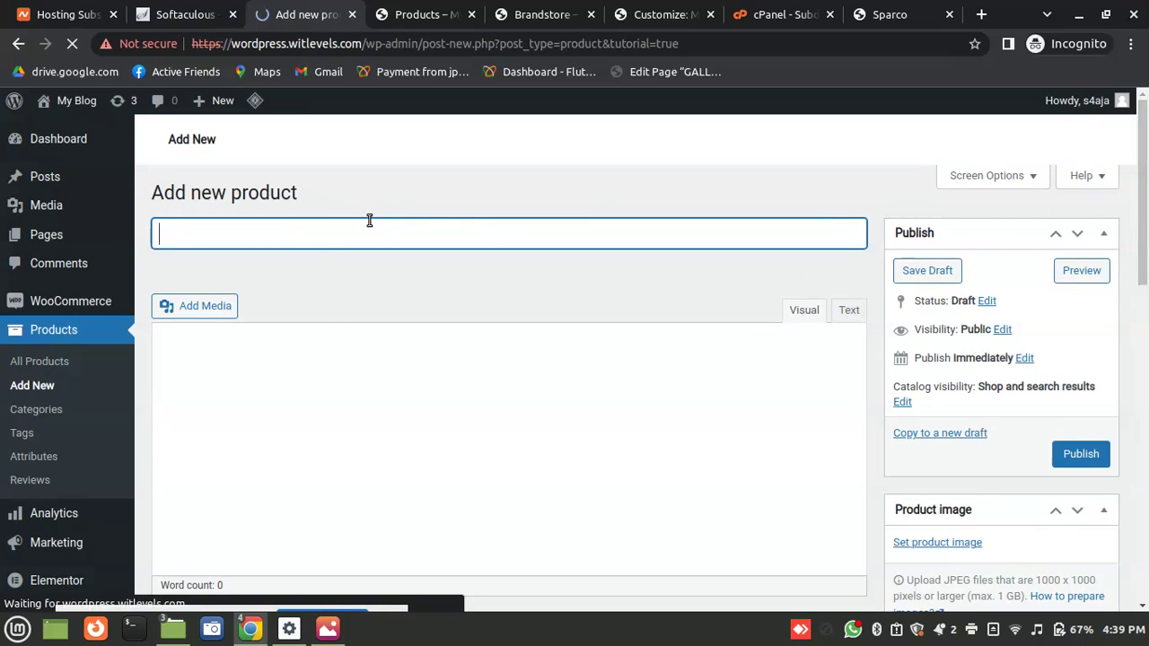
key(ctrl+v)
scroll(1133, 306, down, 5)
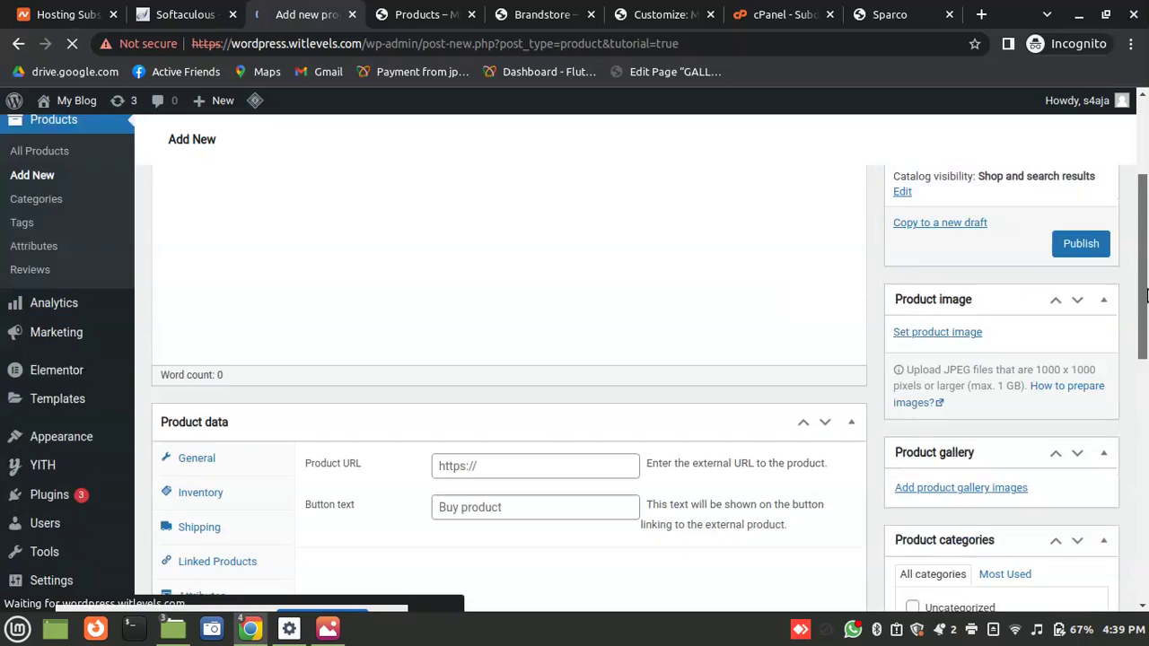
scroll(1133, 307, up, 1)
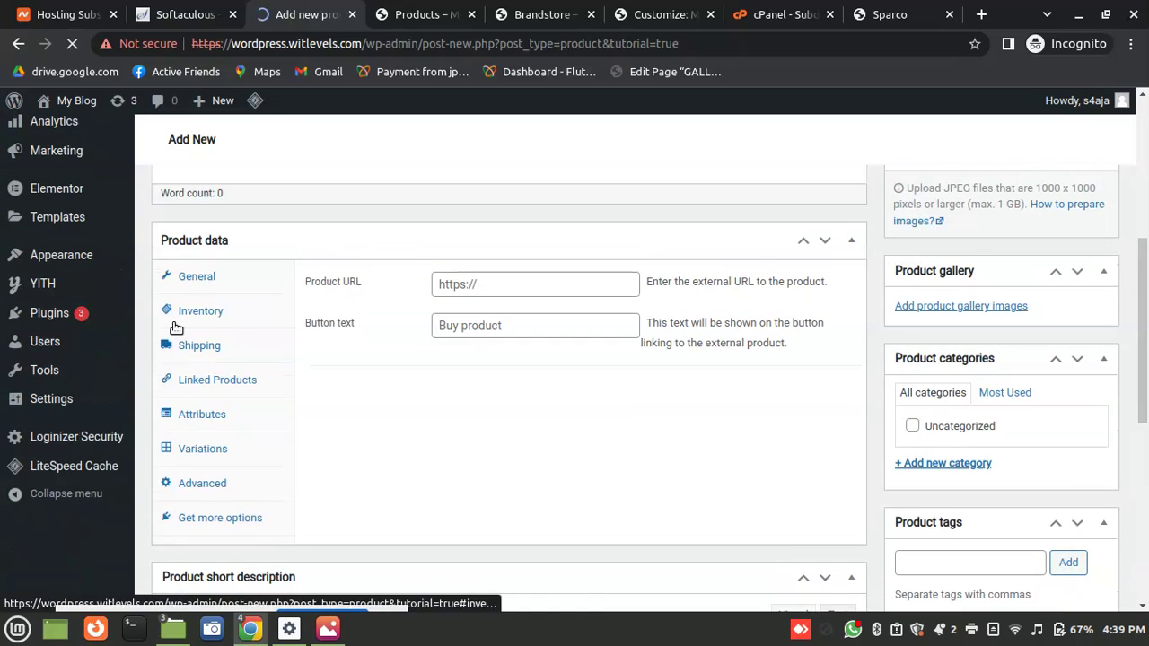
click(218, 272)
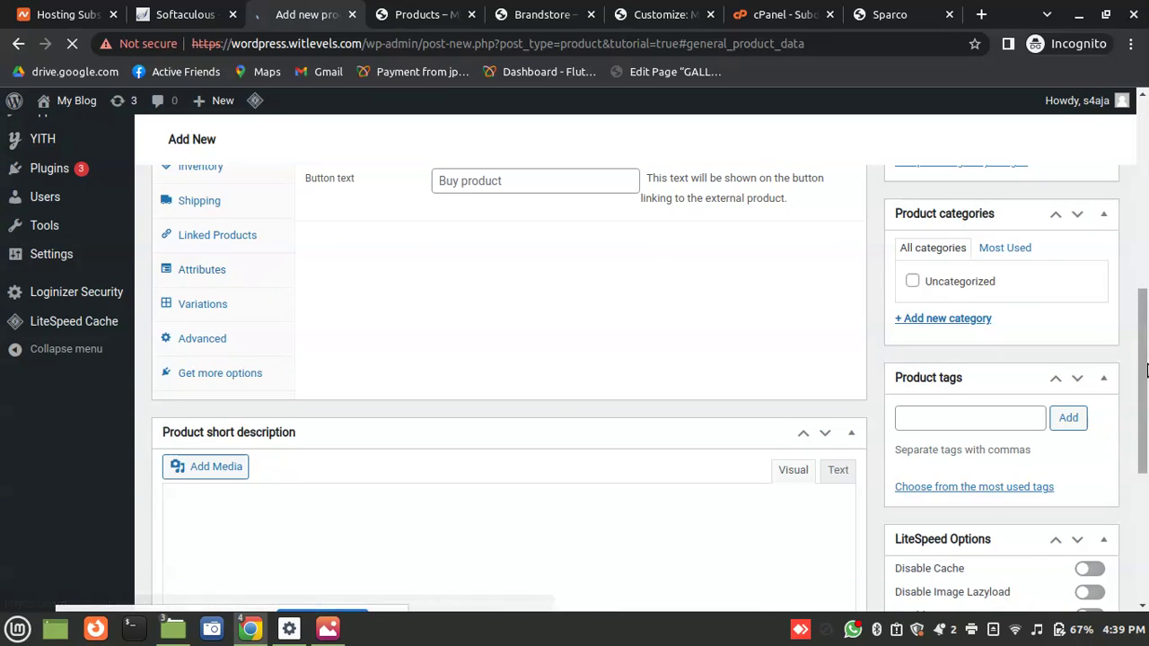
scroll(1106, 325, down, 4)
scroll(1106, 325, up, 2)
scroll(1106, 325, up, 10)
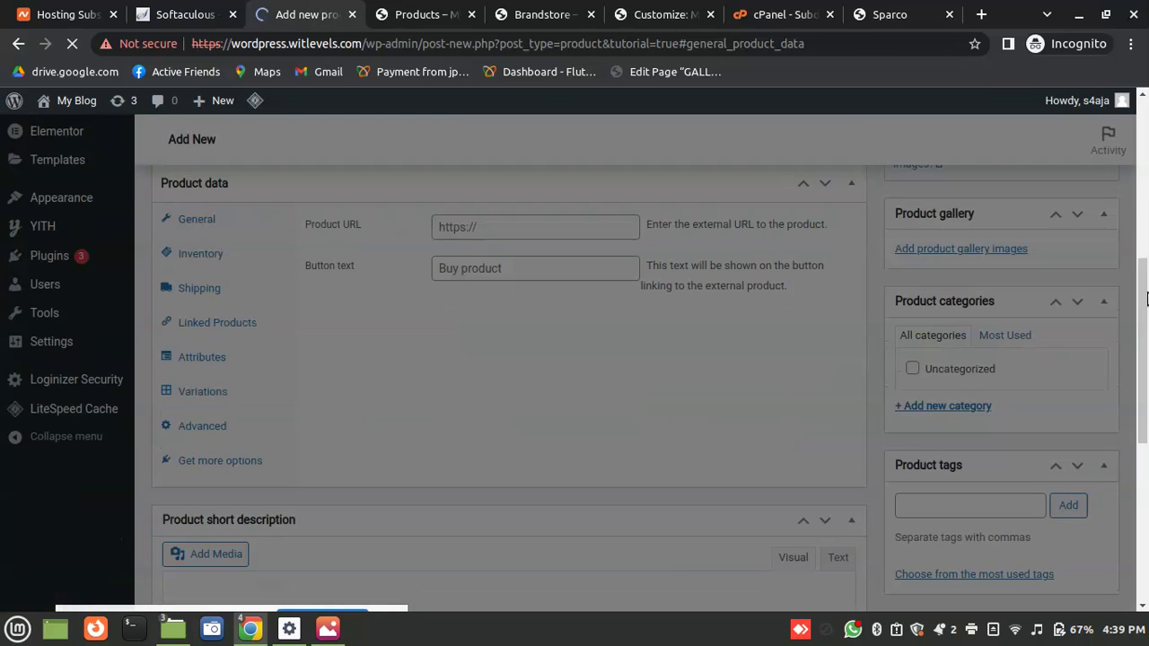
text(Masuku gallon)
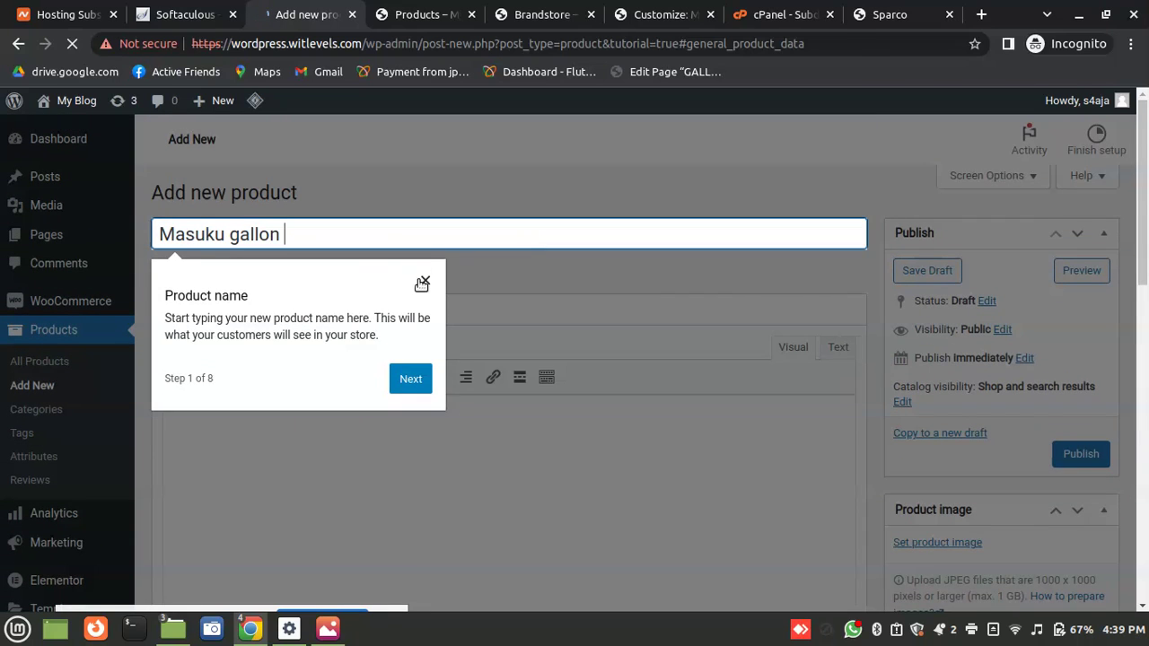
Give Masuku gallon a regular price of 250, leave the sale price empty, and publish it
click(427, 314)
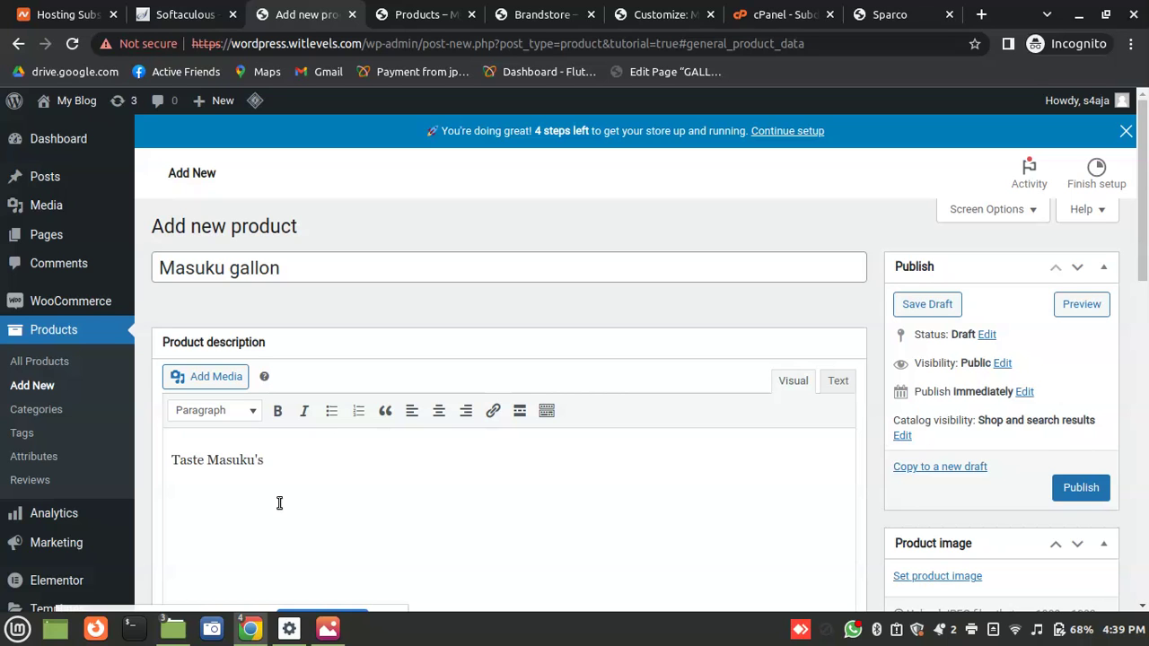
drag(1145, 328, 1146, 399)
click(457, 387)
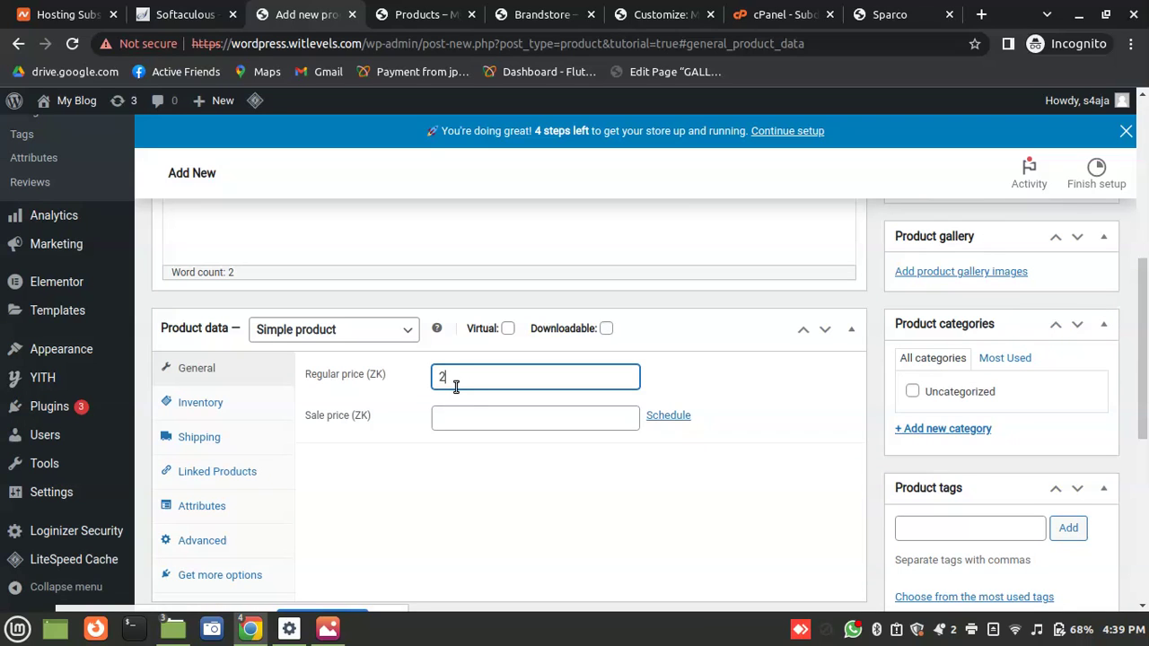
click(478, 422)
text(250)
key(BackSpace)
key(BackSpace)
key(BackSpace)
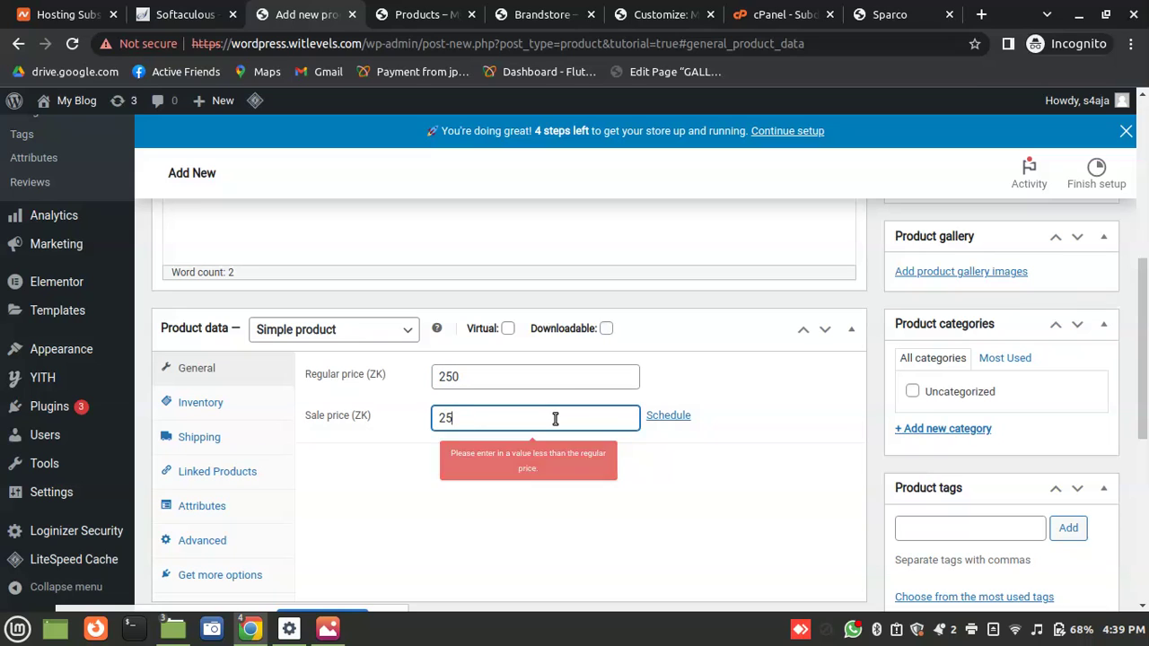
text(300)
key(BackSpace)
key(BackSpace)
key(BackSpace)
click(428, 488)
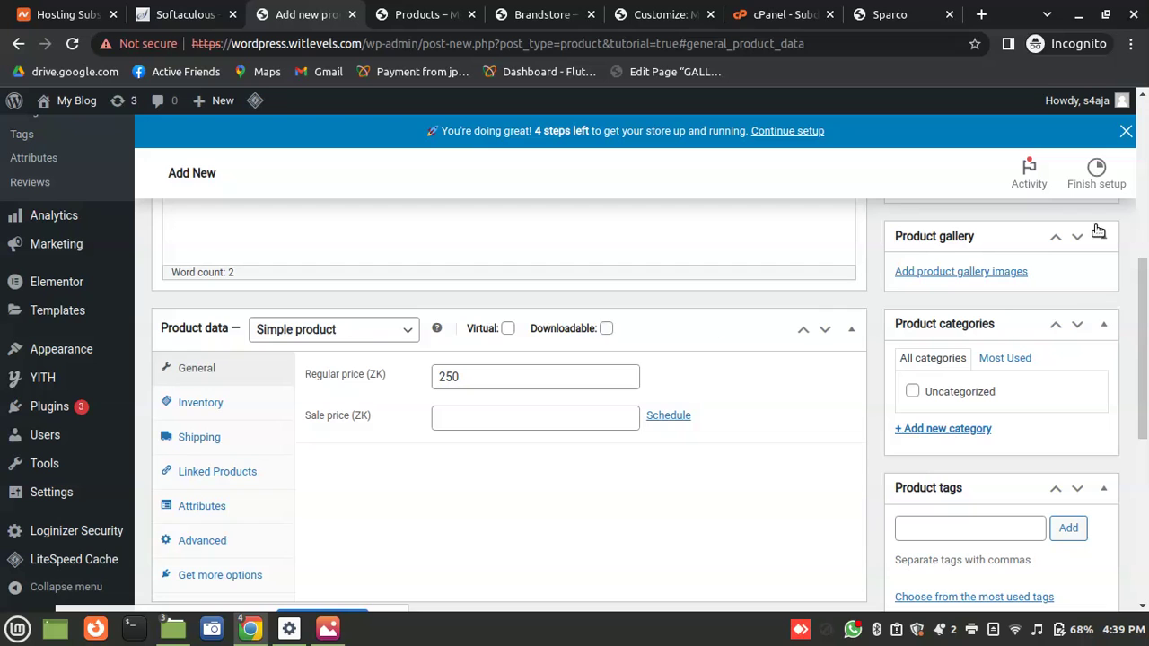
drag(1146, 322, 1132, 238)
click(1066, 286)
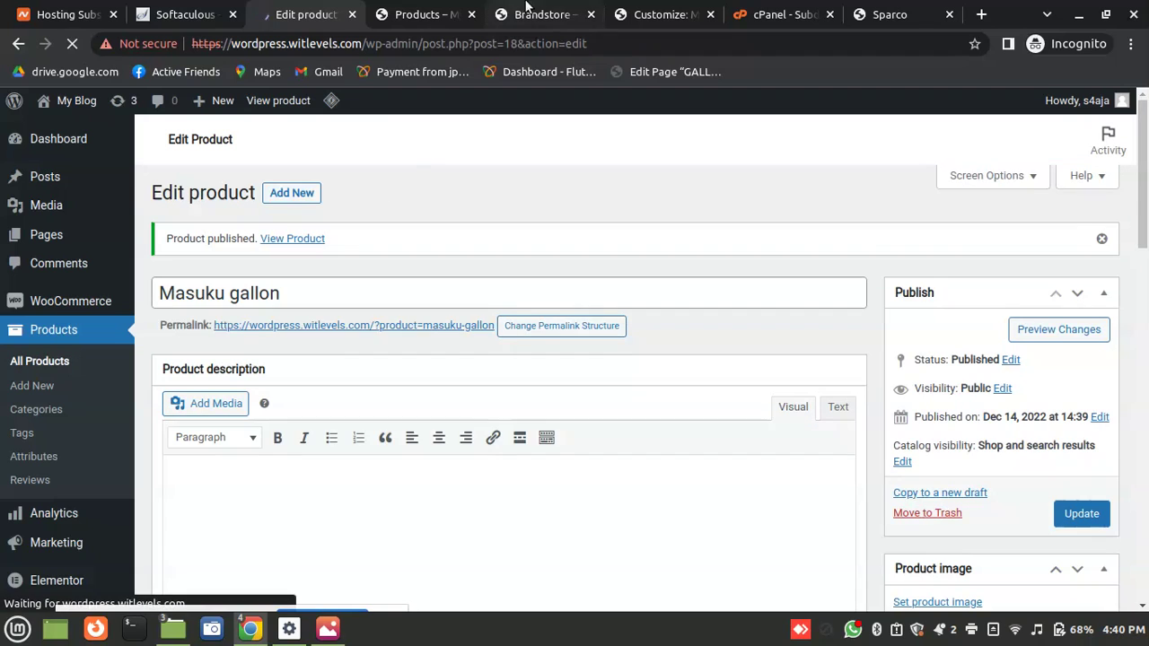
Open Masuku gallon from the refreshed shop, add it to the cart, and view the cart
click(422, 15)
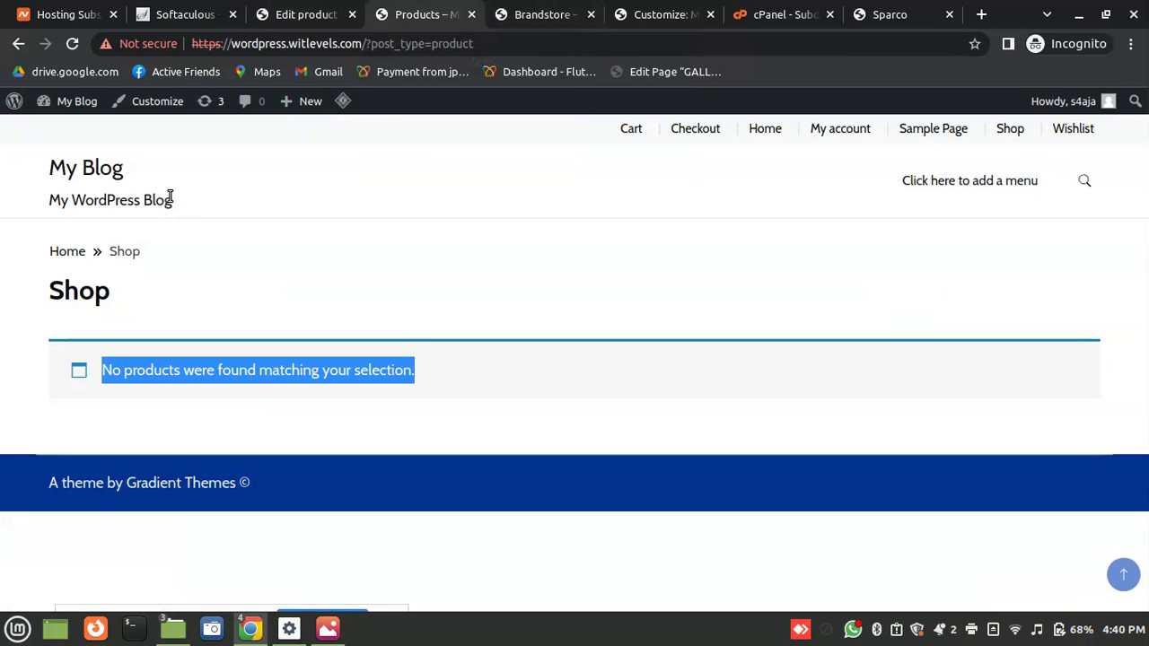
click(1010, 130)
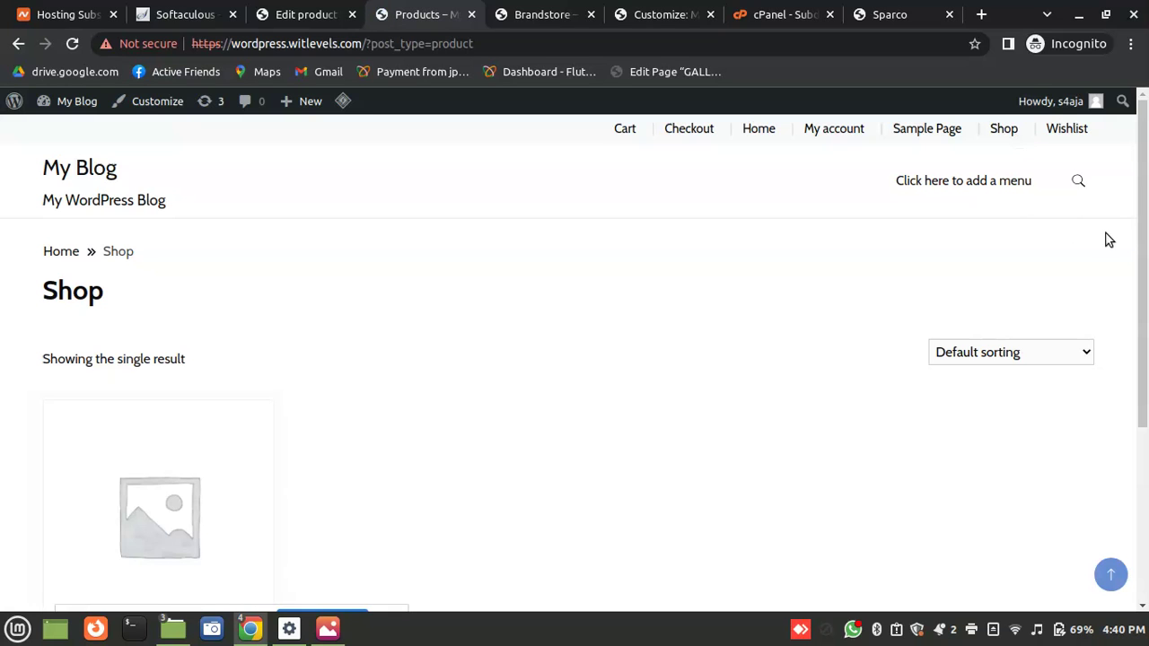
scroll(1110, 241, down, 4)
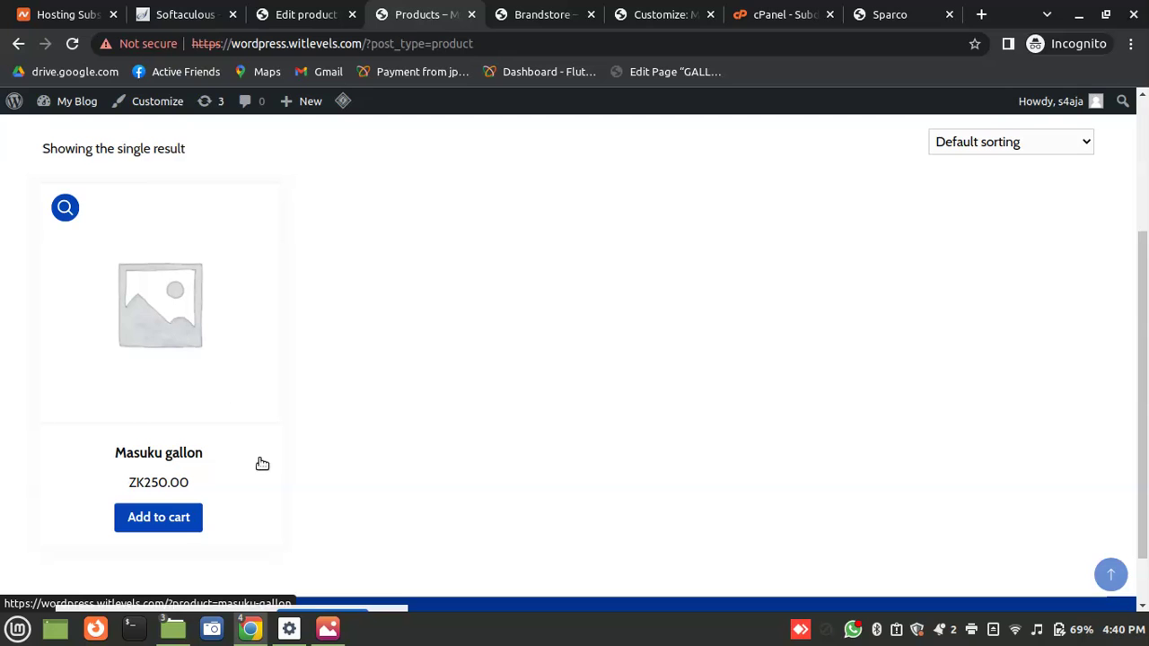
click(147, 319)
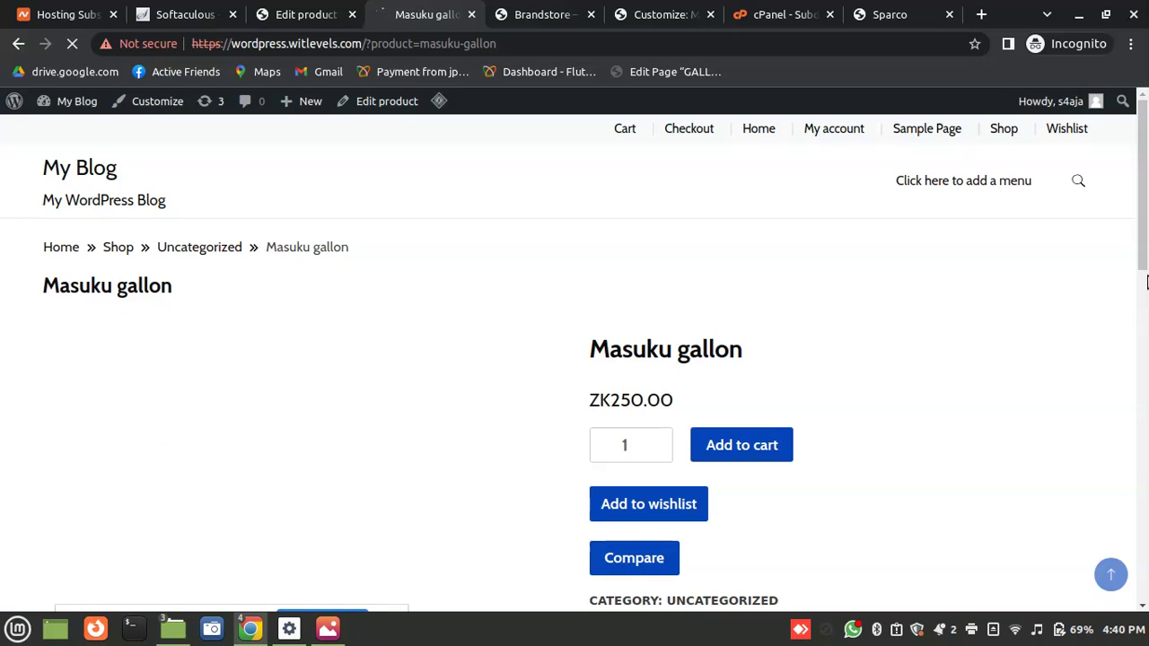
drag(1140, 282, 1141, 277)
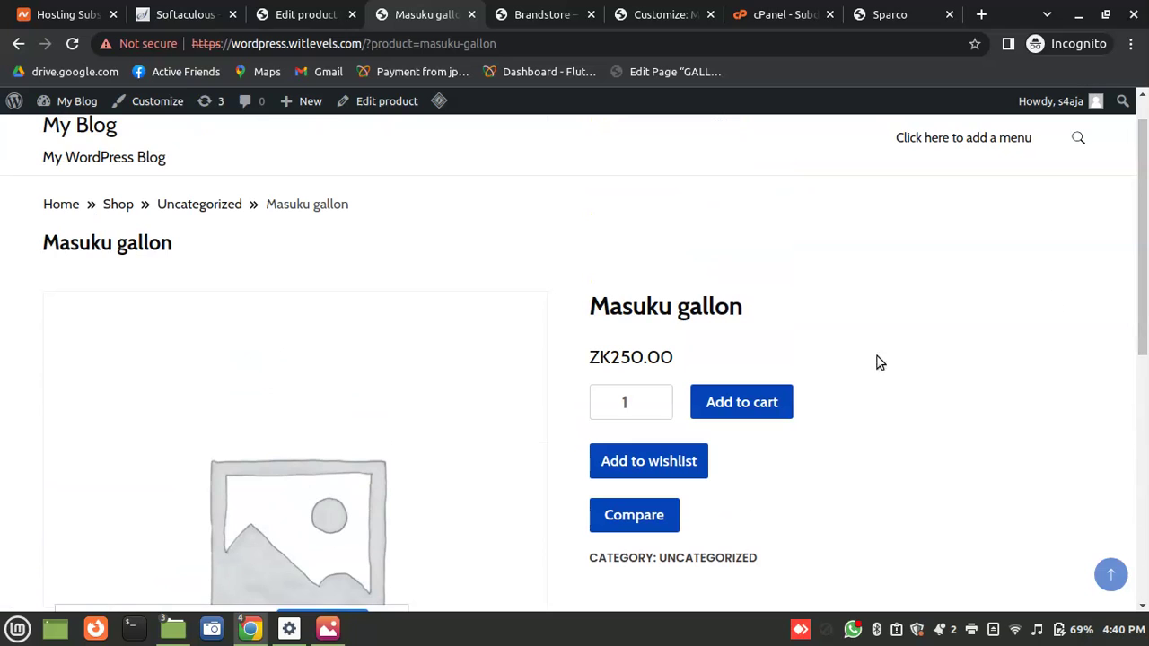
click(744, 415)
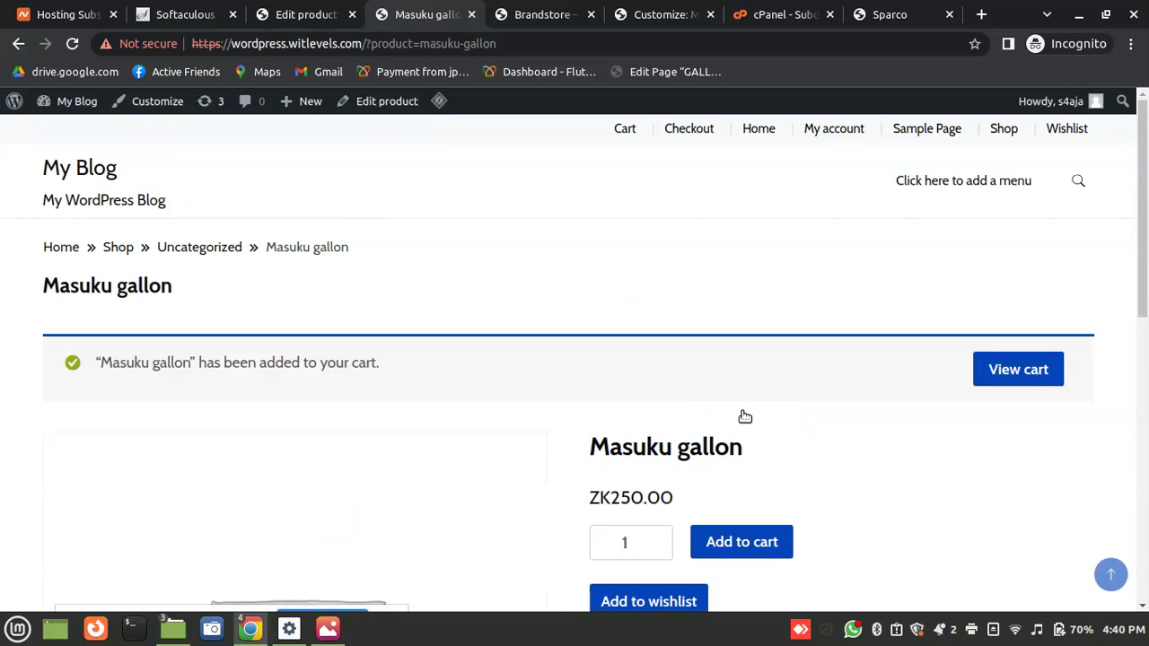
click(1019, 383)
drag(1144, 284, 1145, 373)
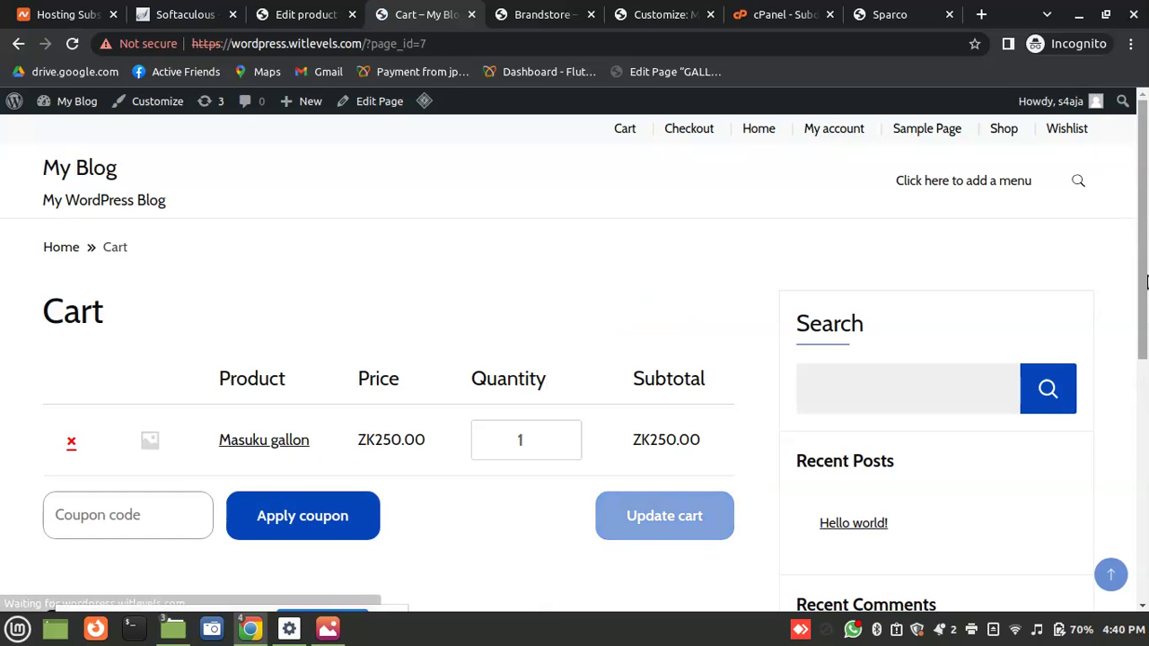
Proceed from the cart to the checkout page
scroll(1122, 395, down, 4)
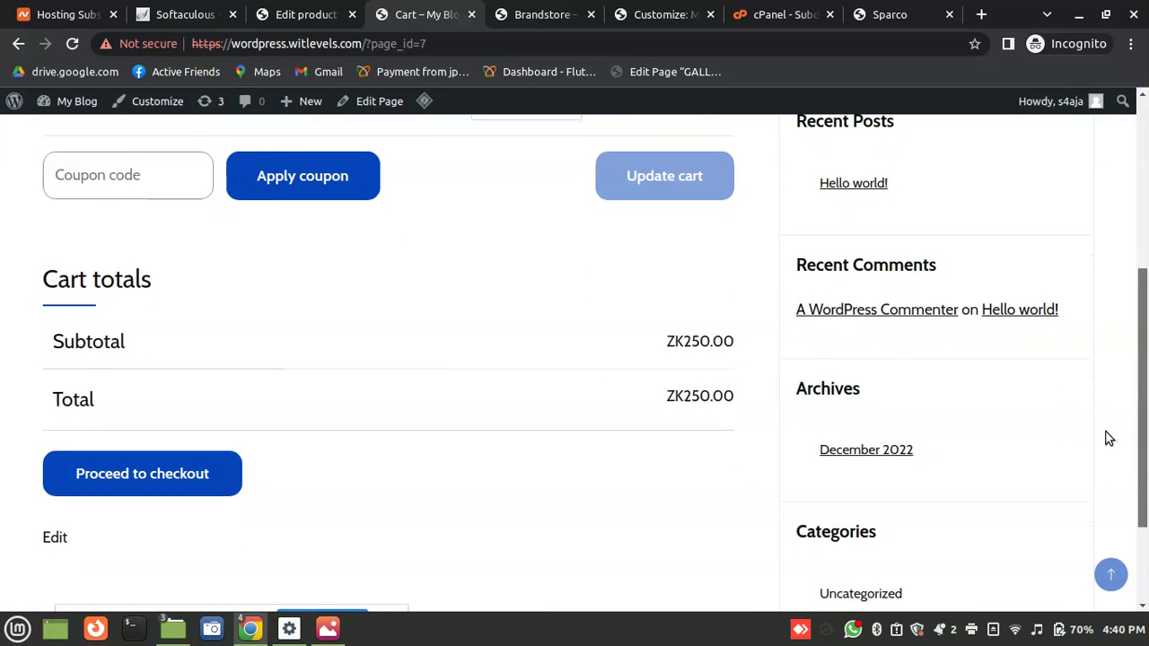
scroll(1113, 422, up, 2)
scroll(1122, 404, down, 2)
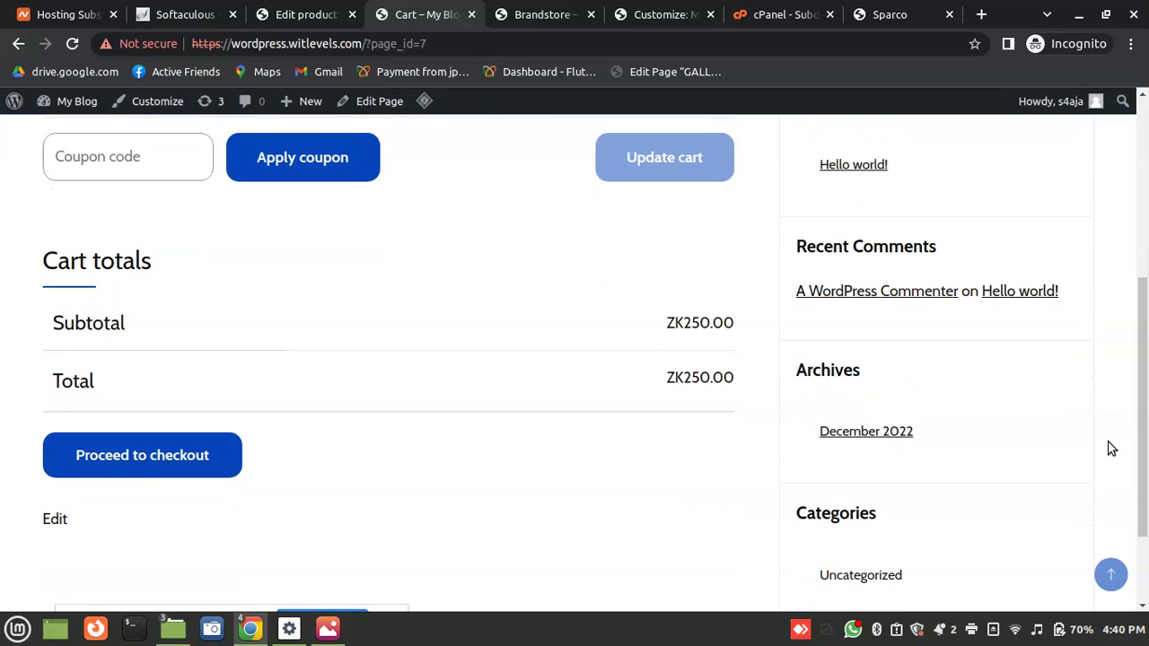
click(139, 473)
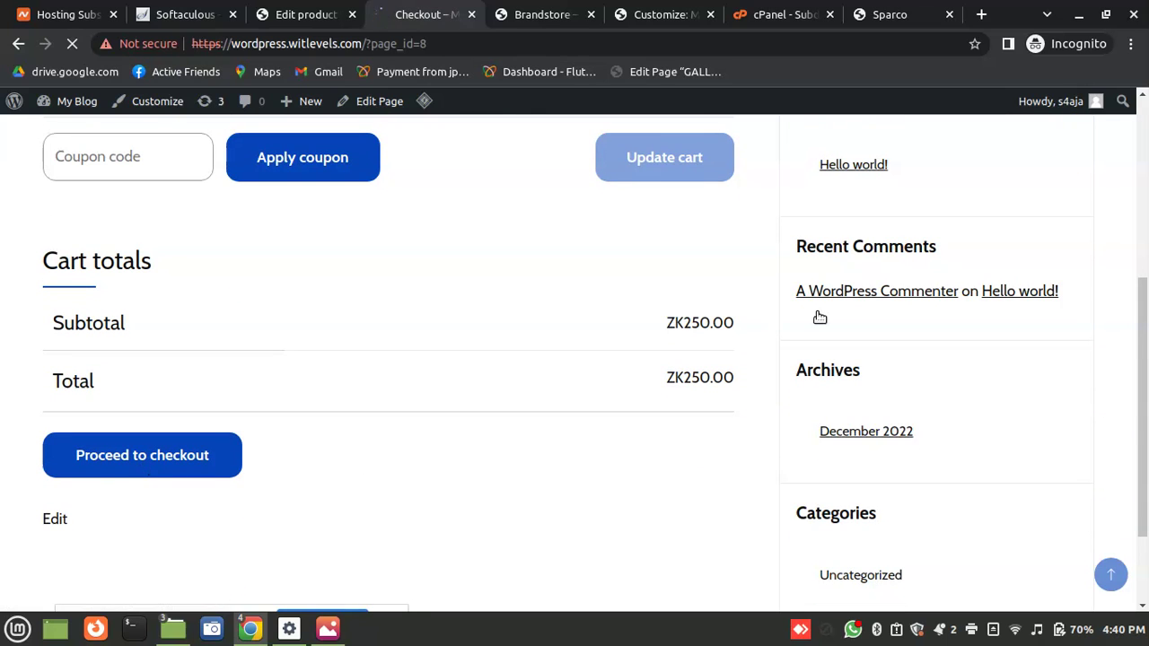
Enter the customer's name and company name, and choose Zambia as the billing country
drag(1147, 206, 1144, 269)
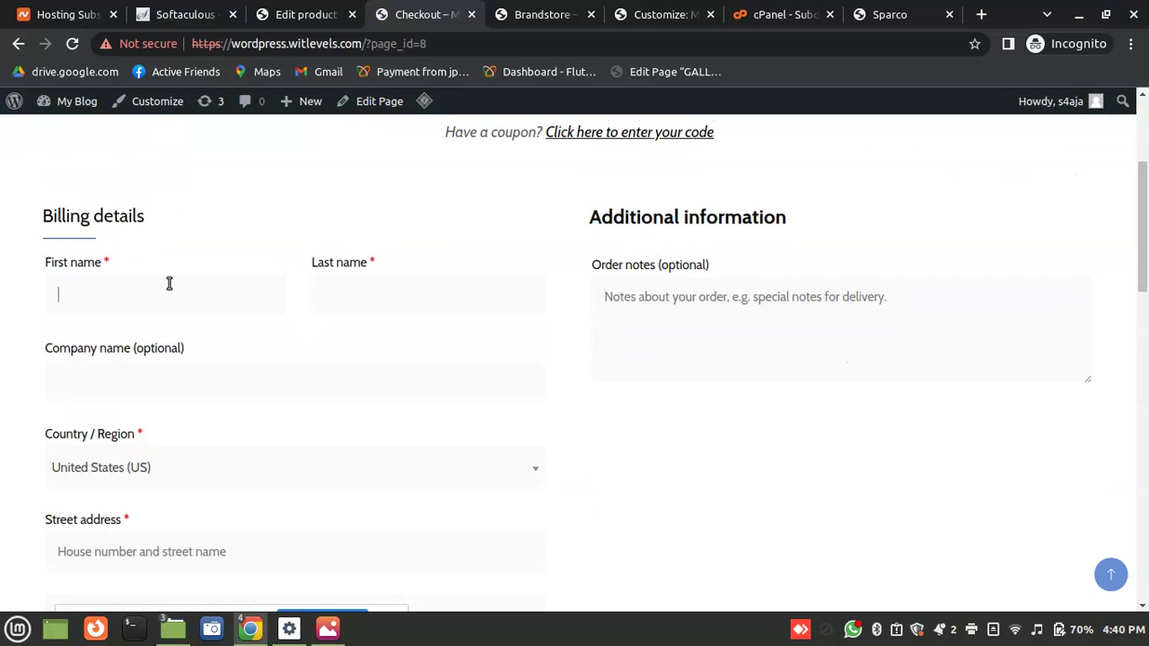
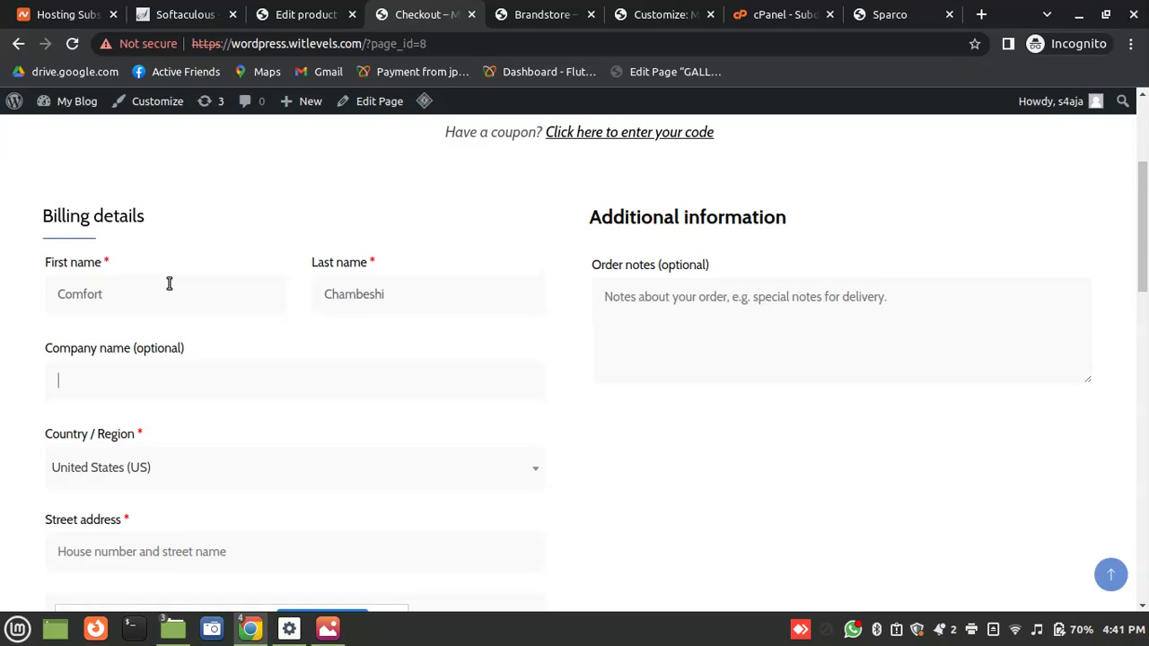
key(Tab)
text(Witlevels innovation Ltd)
click(135, 467)
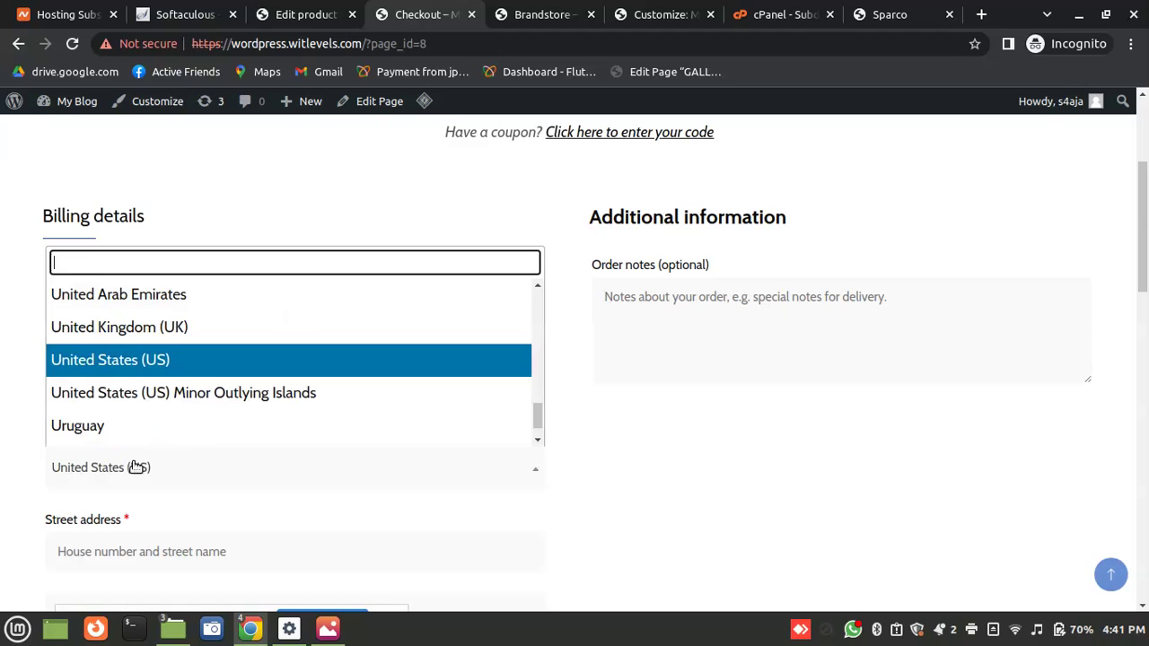
text(Zamb)
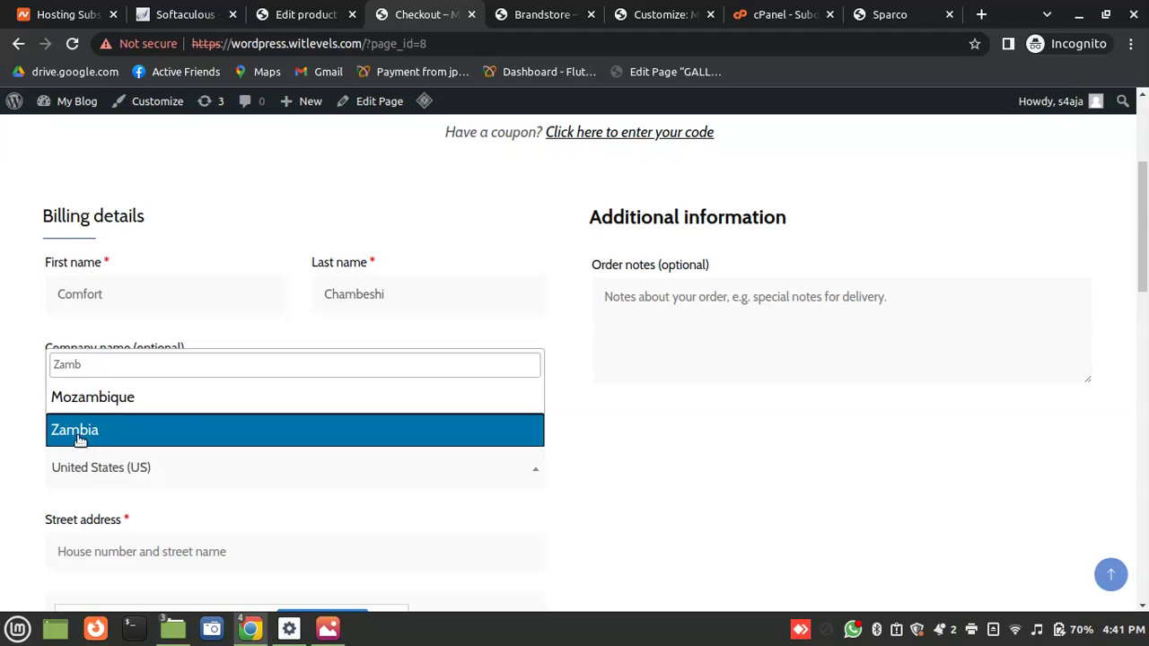
click(58, 436)
Fill in the billing street address
click(101, 549)
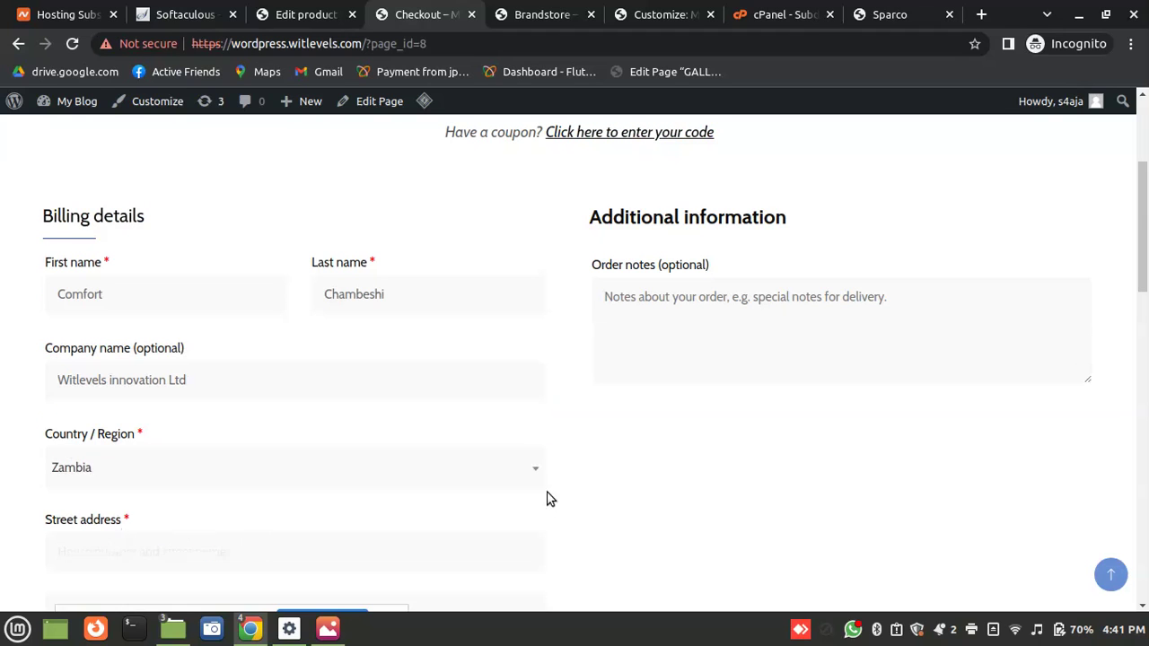
scroll(1146, 283, down, 3)
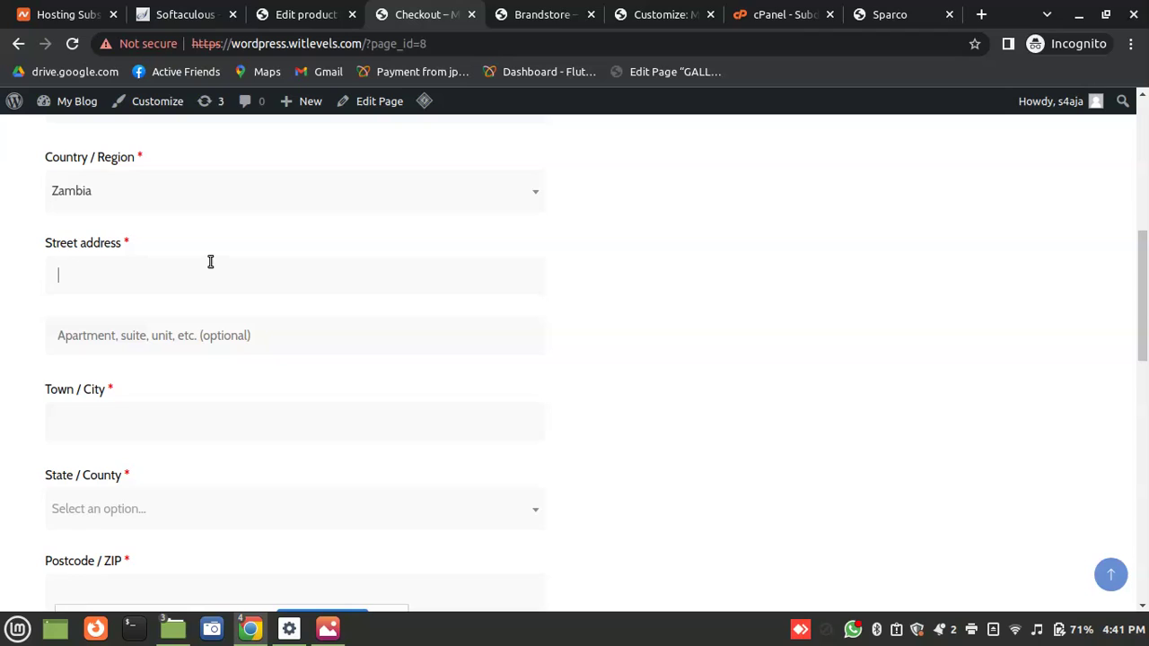
text(k)
key(BackSpace)
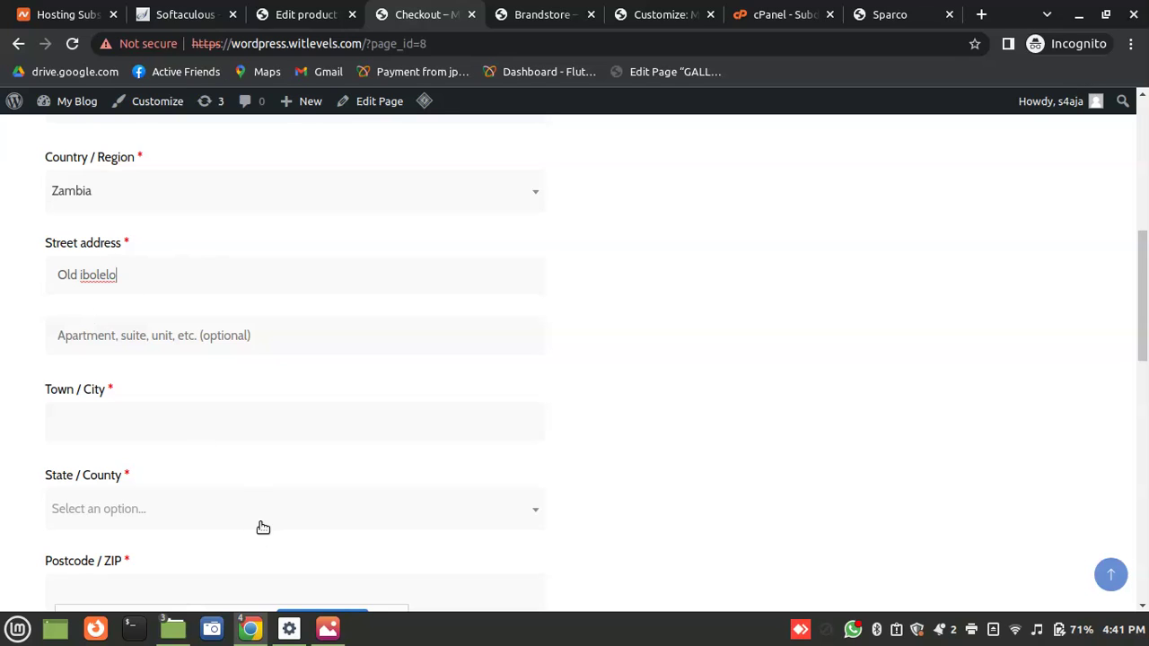
mouse_move(250, 626)
click(463, 556)
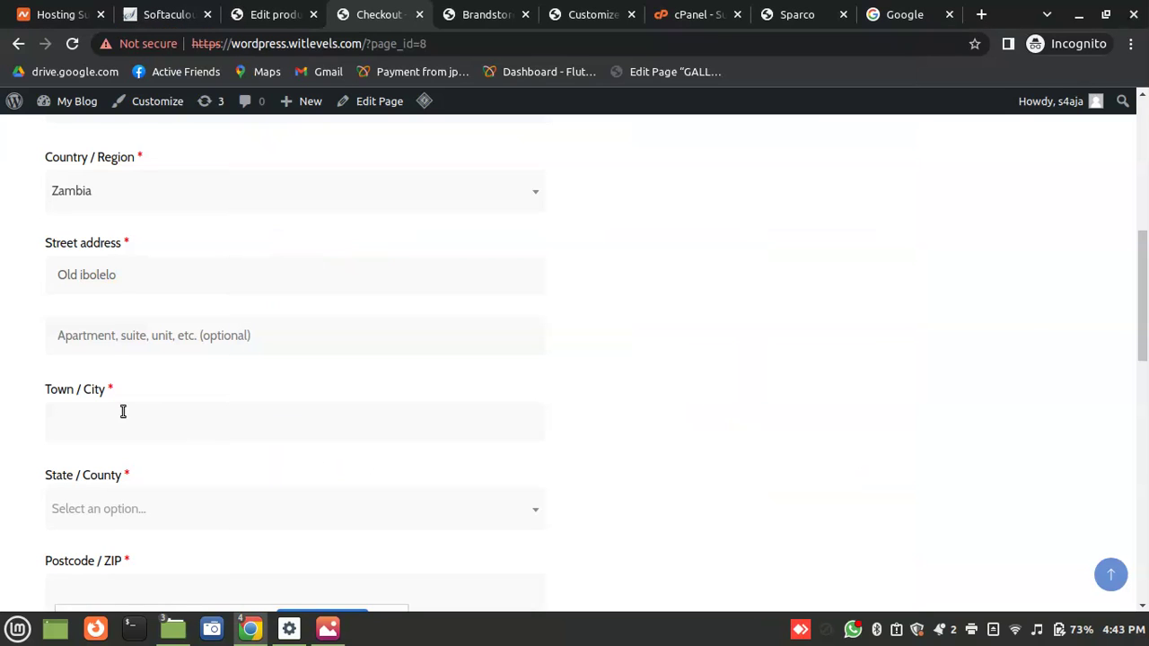
Enter the billing town and choose Central as the state
click(110, 335)
click(137, 434)
text(Serenje)
key(Tab)
click(180, 513)
text(d)
key(BackSpace)
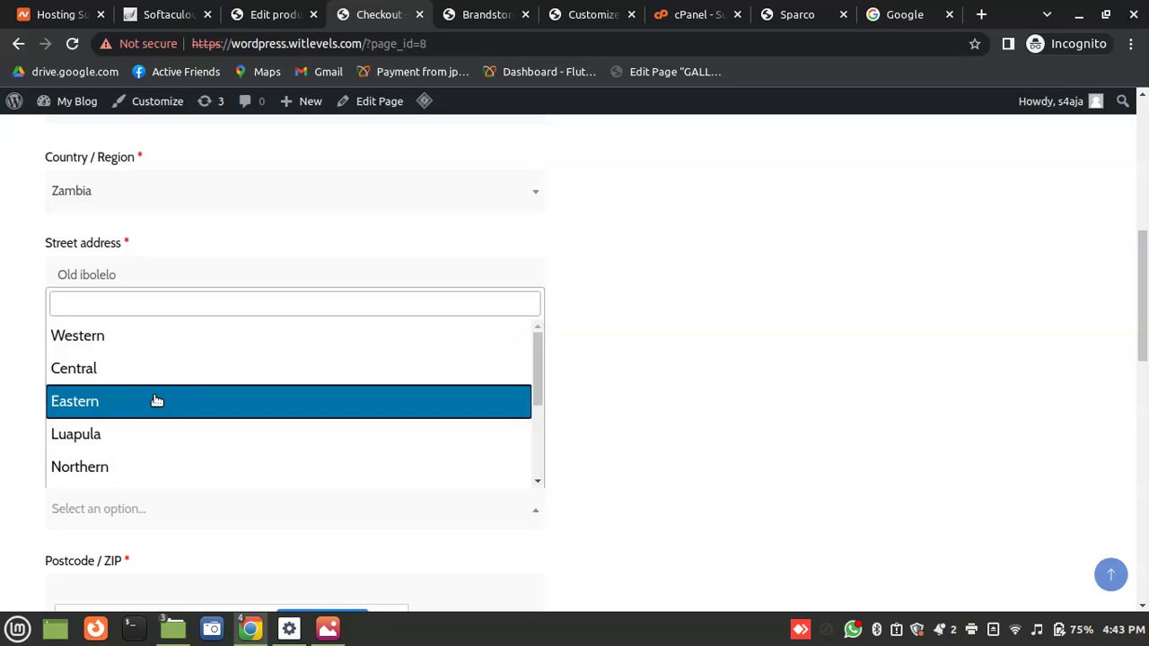
click(106, 370)
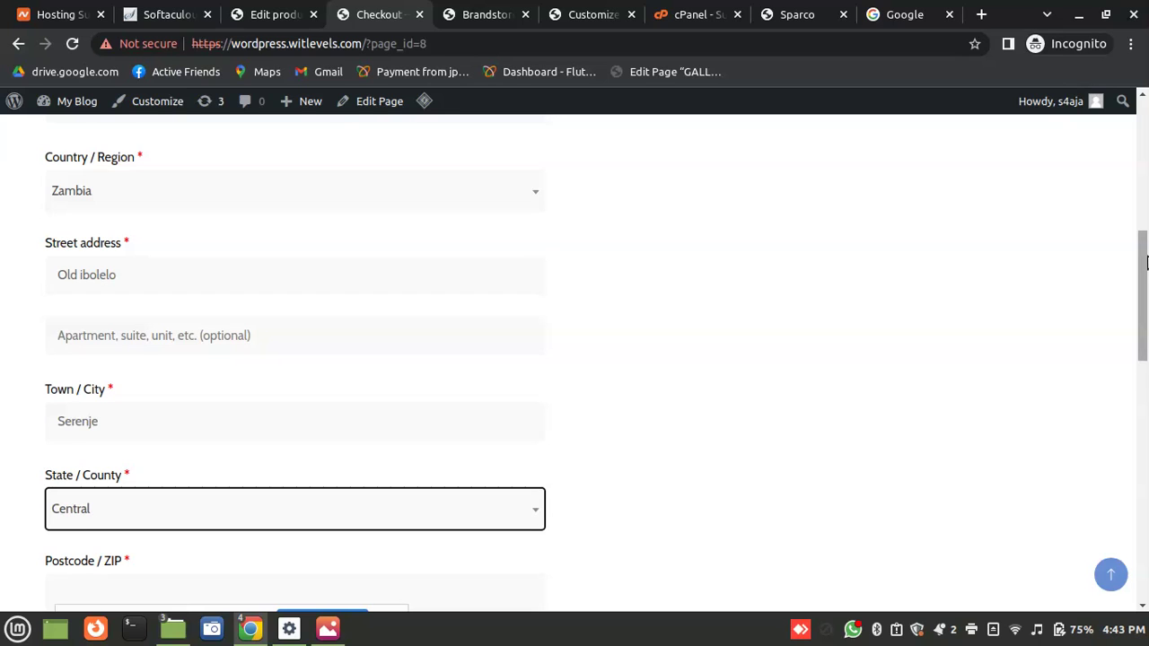
Enter the billing postcode and the customer's phone number
scroll(1147, 261, down, 2)
click(81, 419)
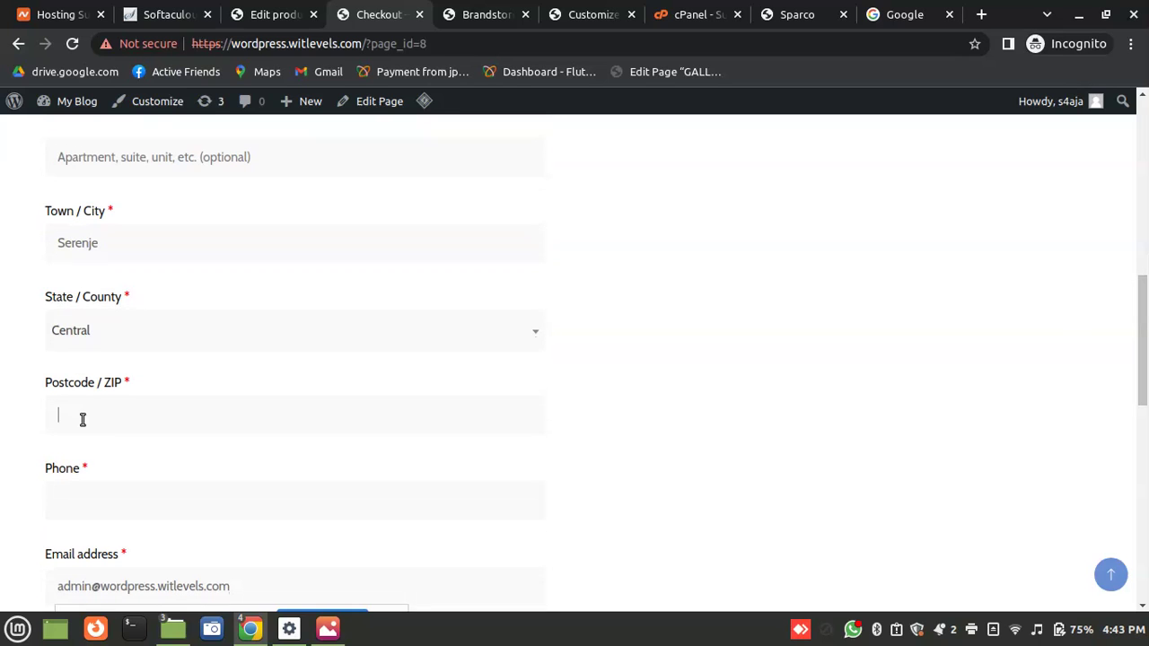
text(850018)
key(Tab)
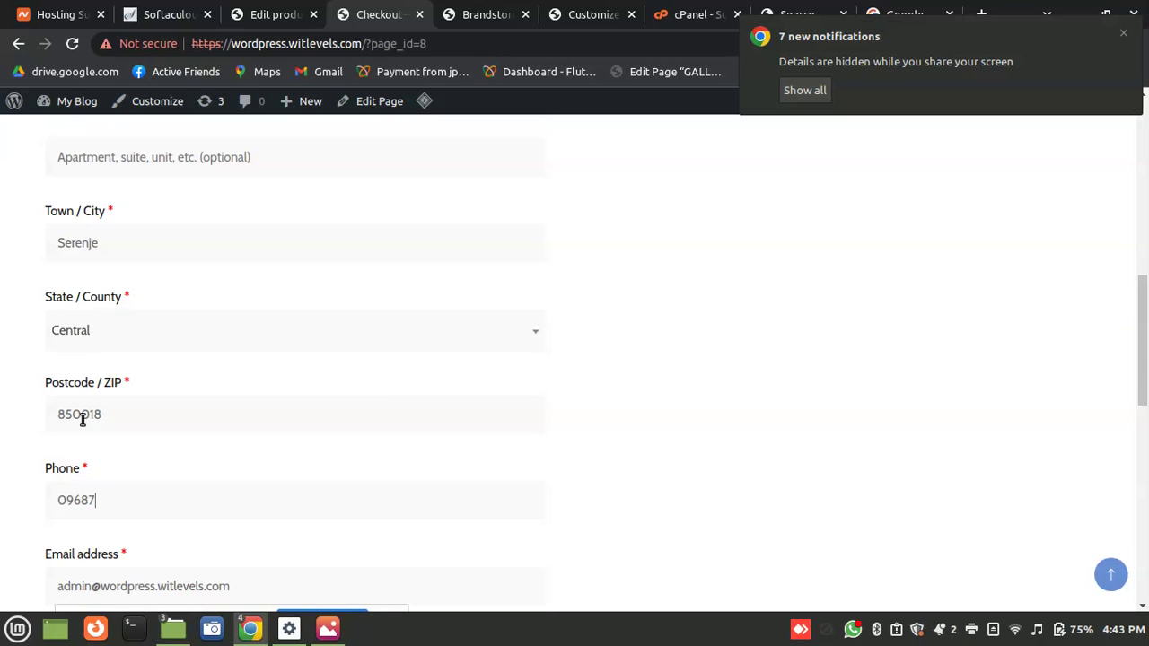
drag(1147, 356, 1129, 464)
Replace the pre-filled e-mail with the customer's address and place the order via Sparco
scroll(1129, 464, down, 2)
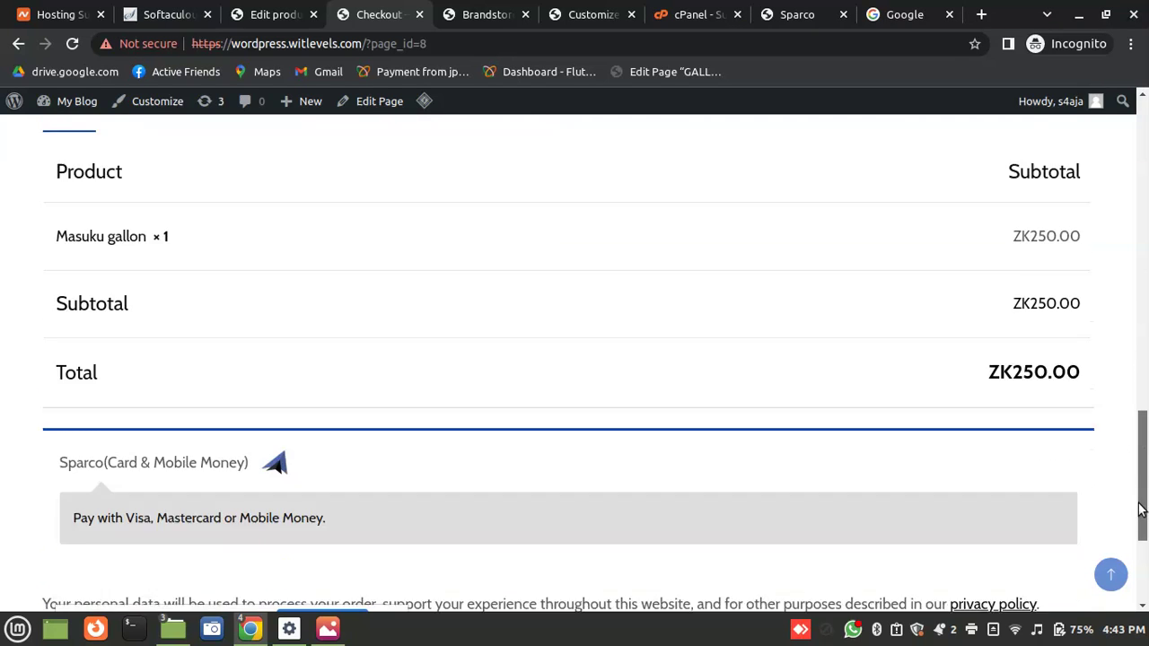
scroll(401, 307, up, 3)
click(340, 300)
key(ctrl+a)
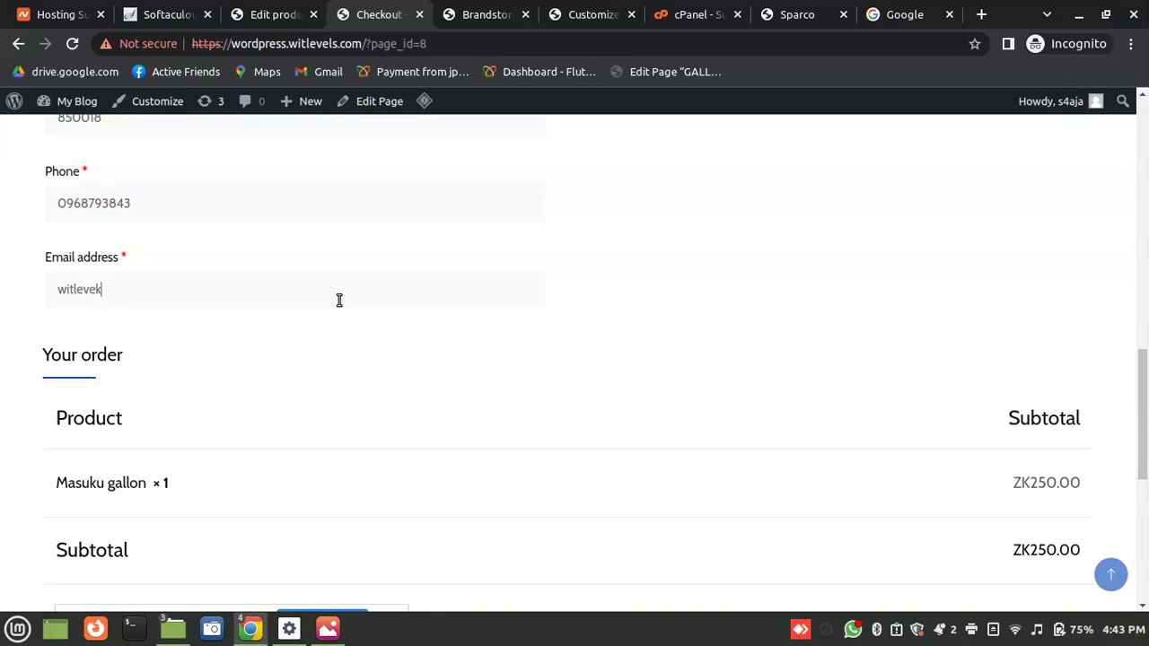
drag(1147, 416, 1140, 518)
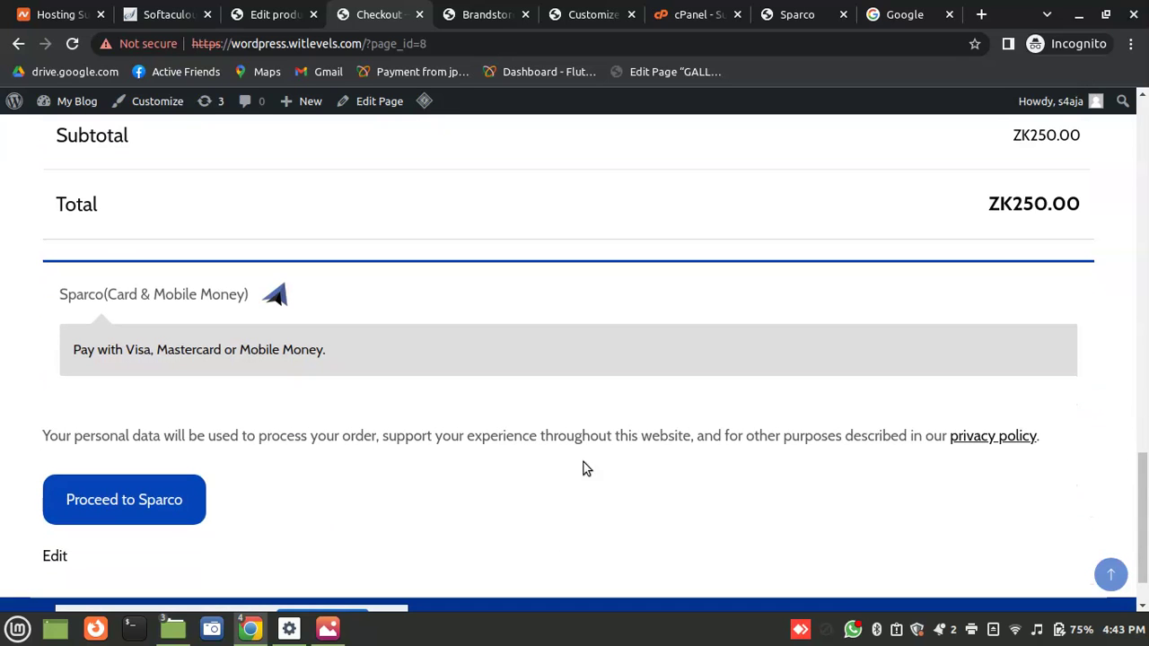
click(157, 508)
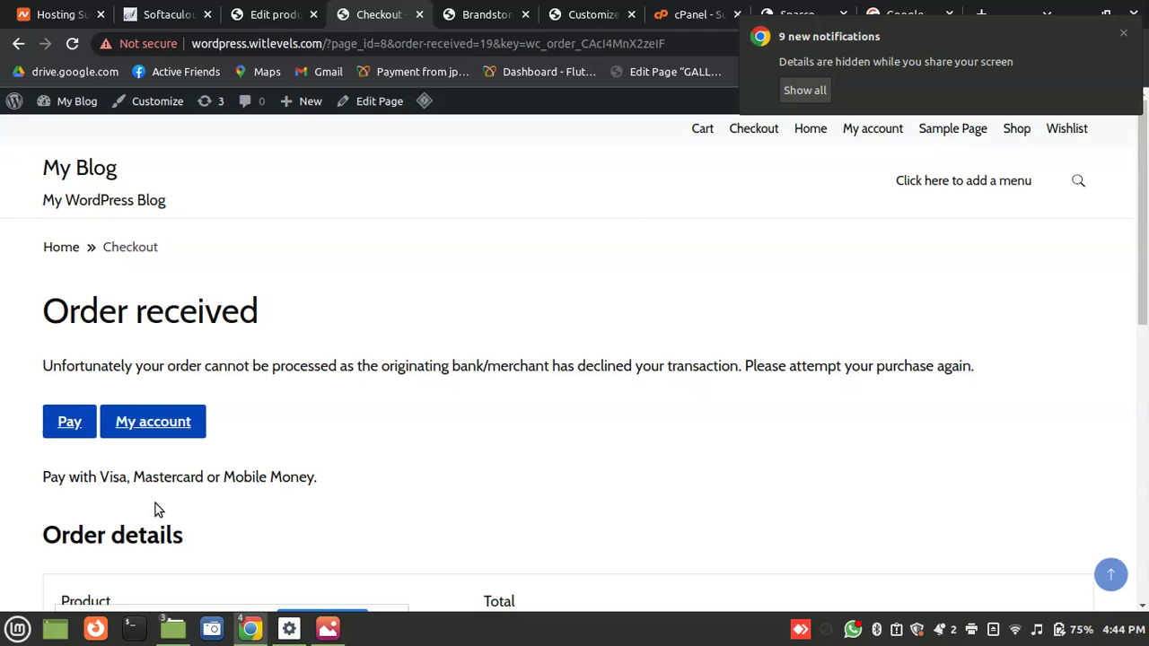
Retry paying for the declined order through Sparco, then select the decline message
click(70, 430)
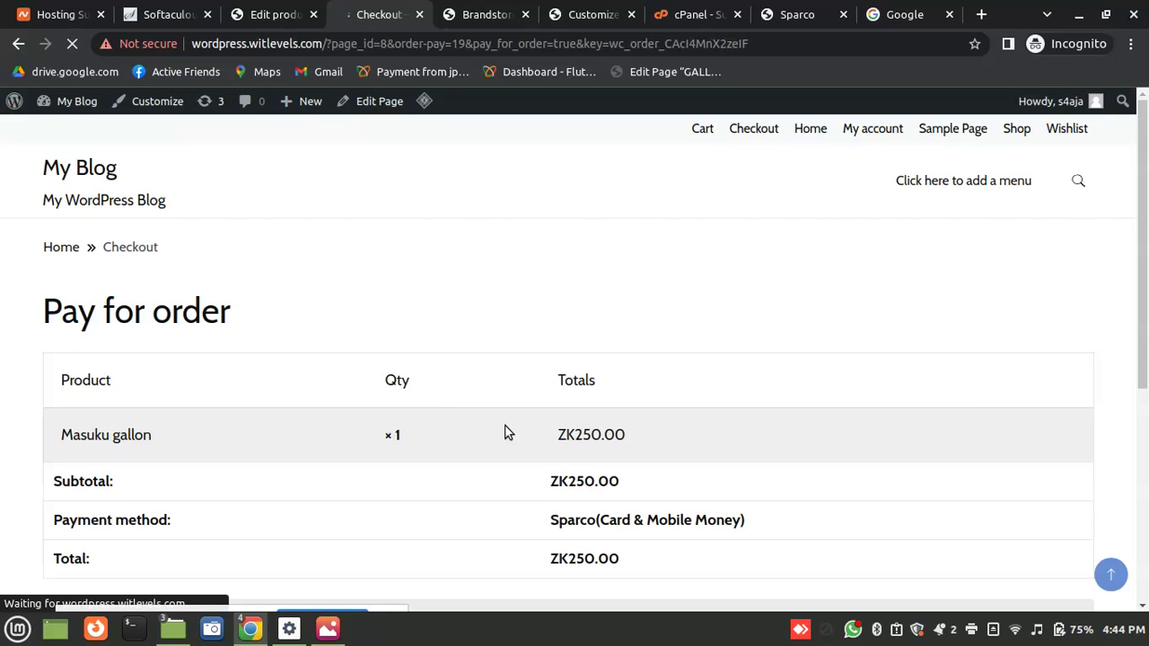
scroll(1090, 418, down, 5)
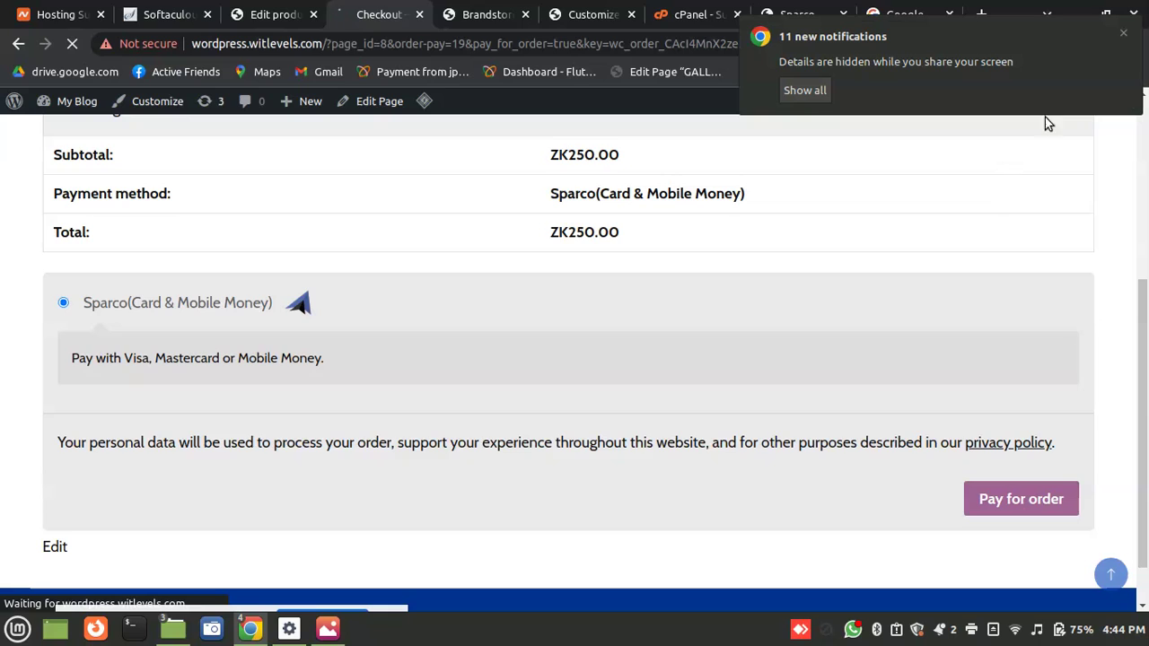
click(1123, 33)
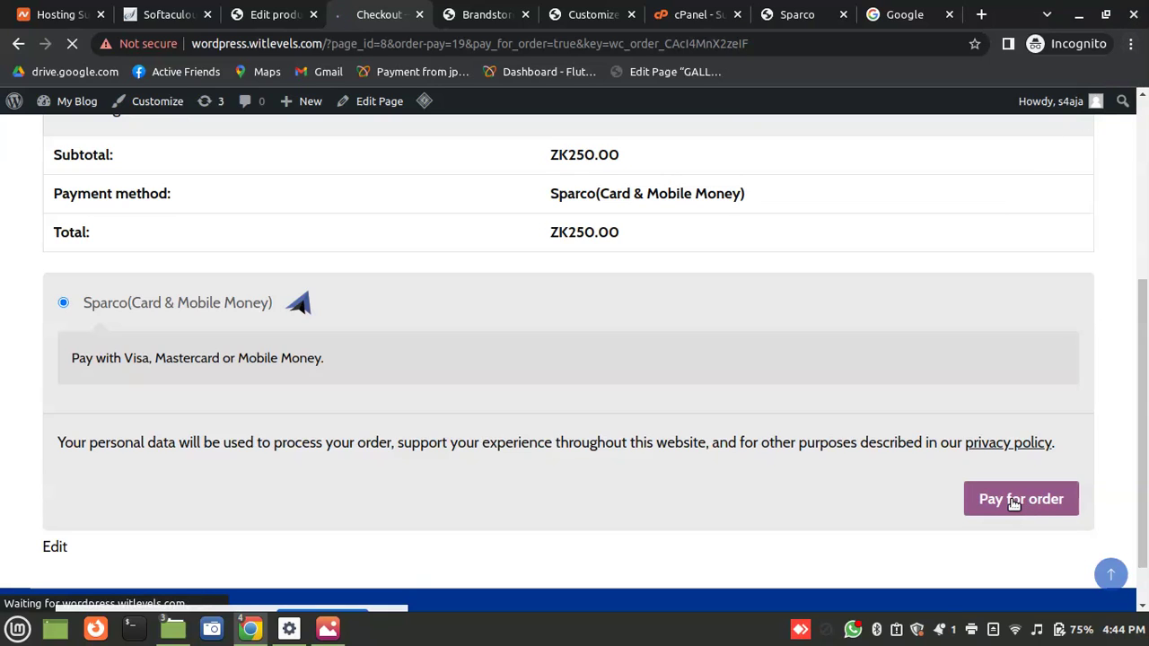
scroll(1013, 504, down, 1)
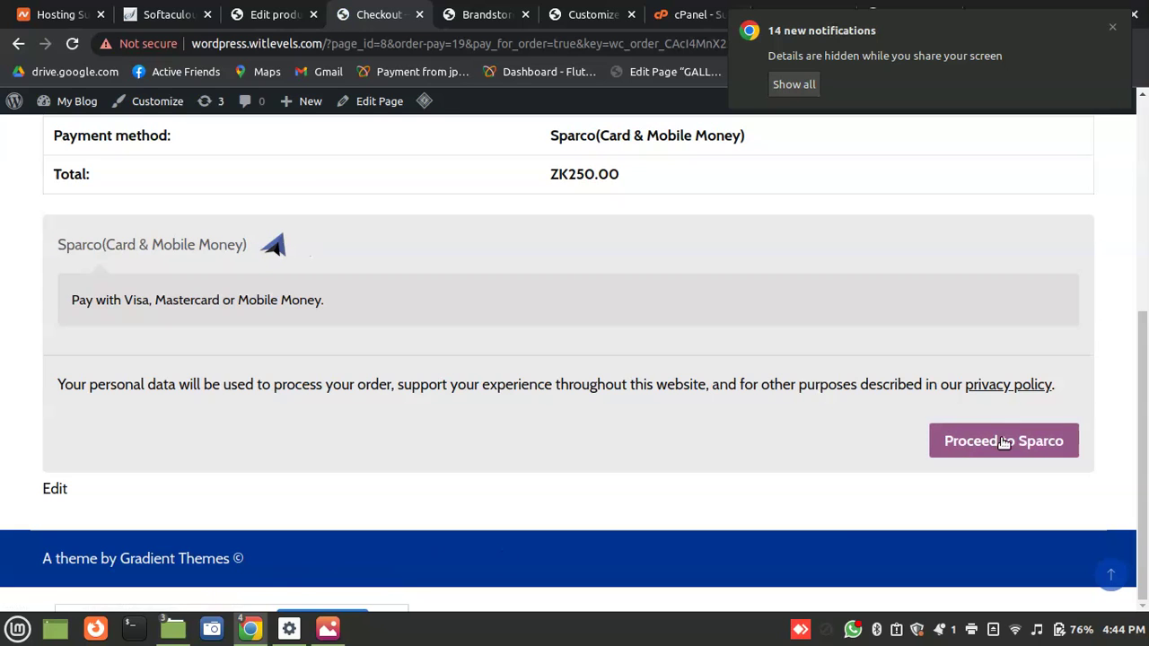
click(1003, 442)
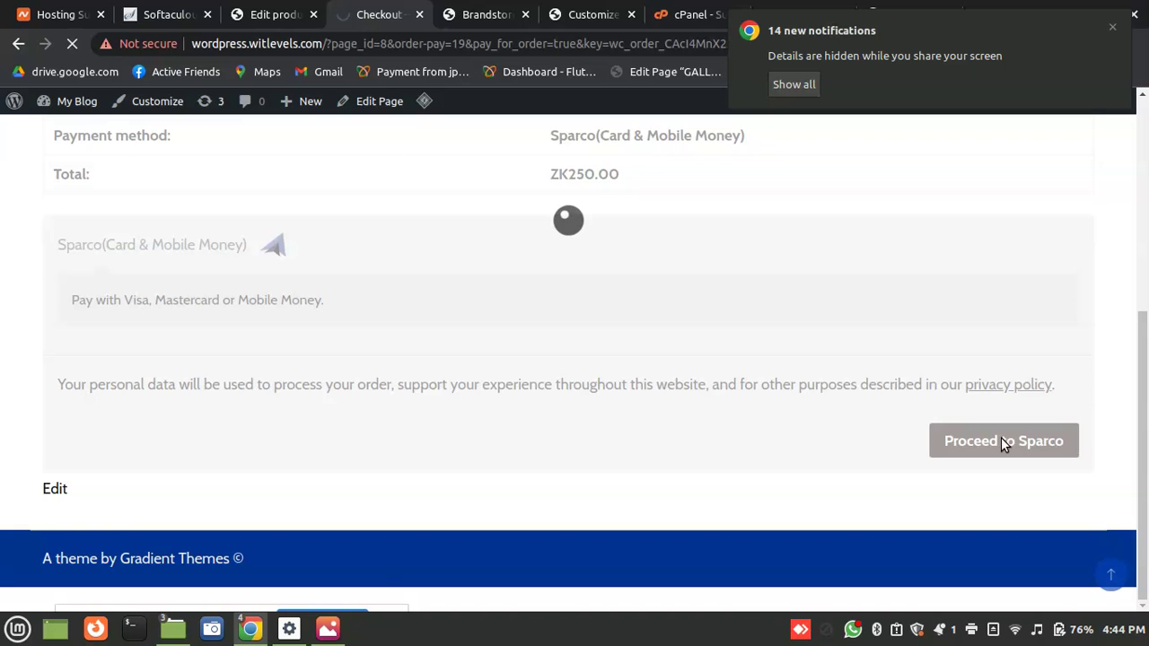
double_click(256, 365)
triple_click(256, 365)
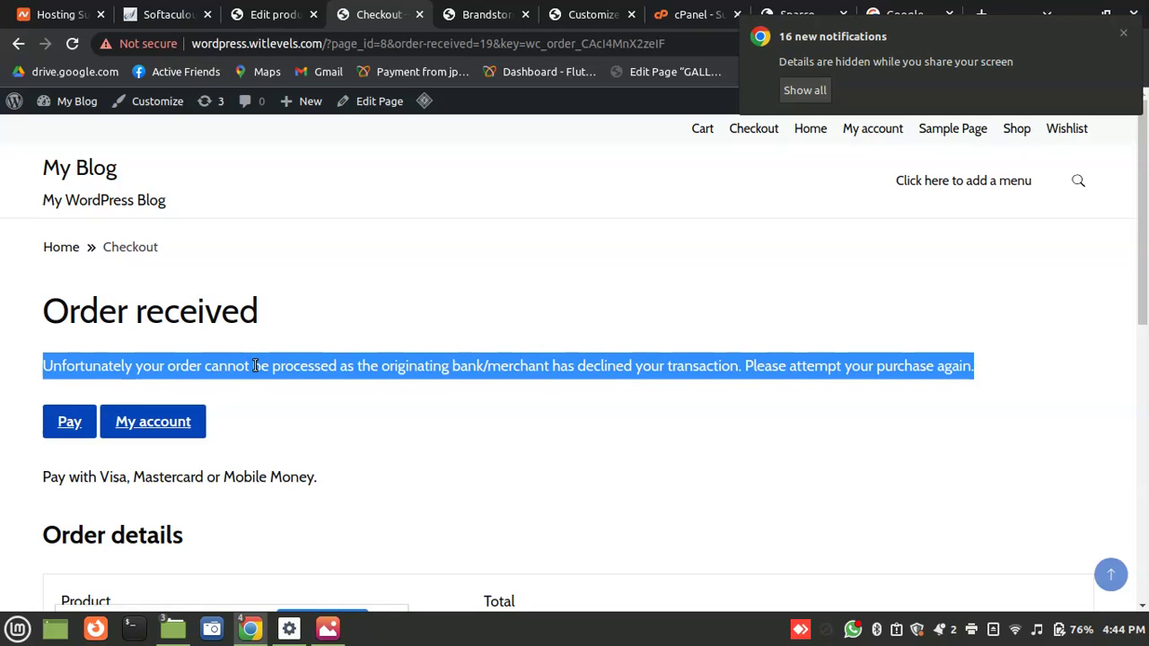
Reload the Order received page and open Pay for order for the ZK250.00 Masuku gallon
click(256, 365)
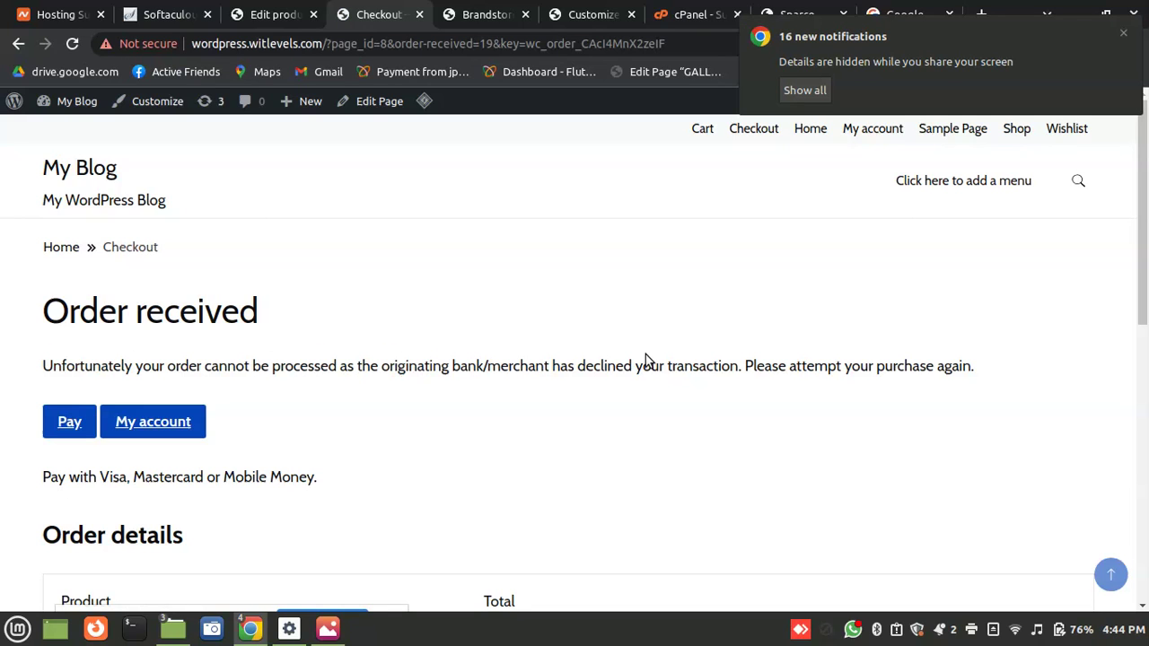
drag(1146, 295, 1143, 260)
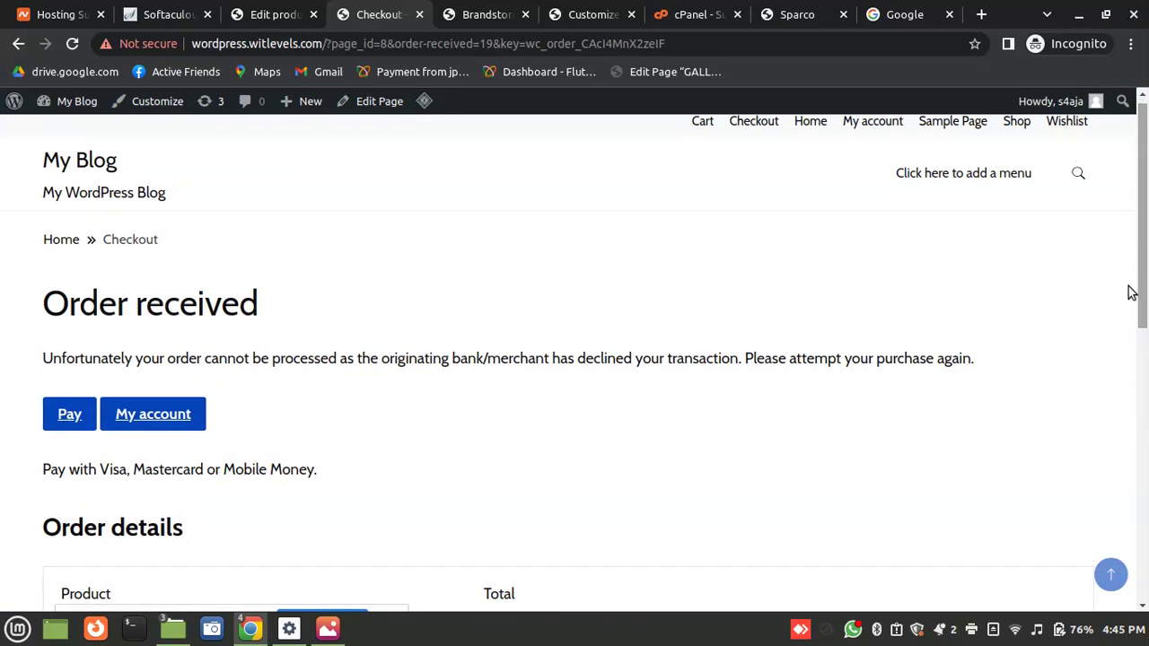
drag(1145, 210, 1146, 182)
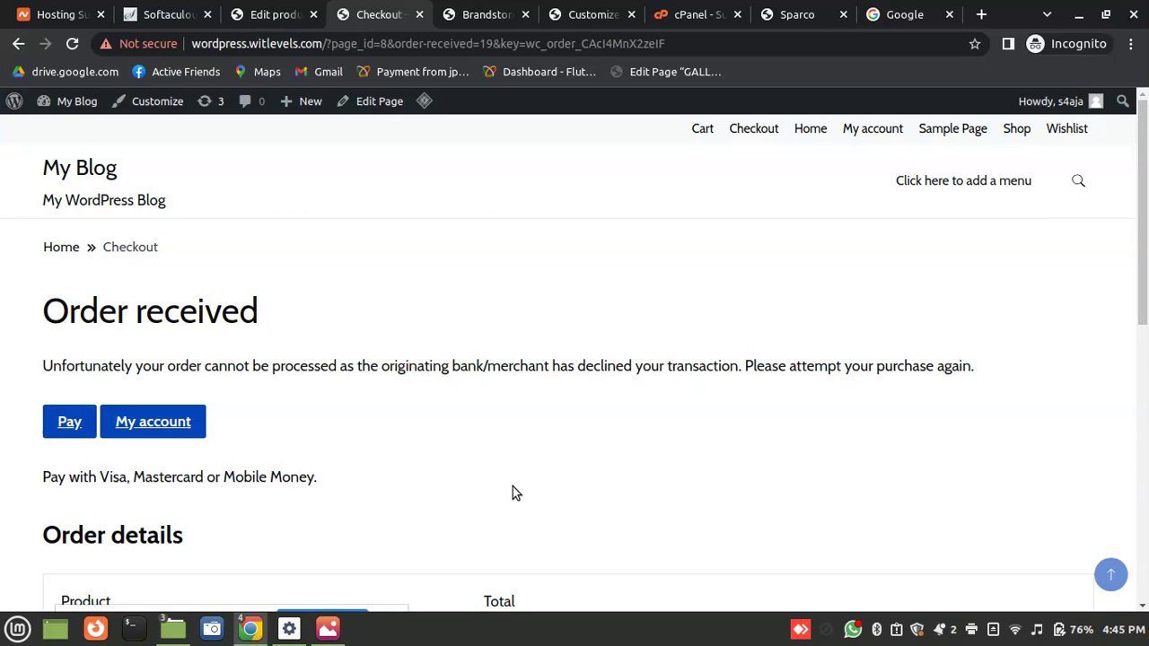
mouse_move(251, 628)
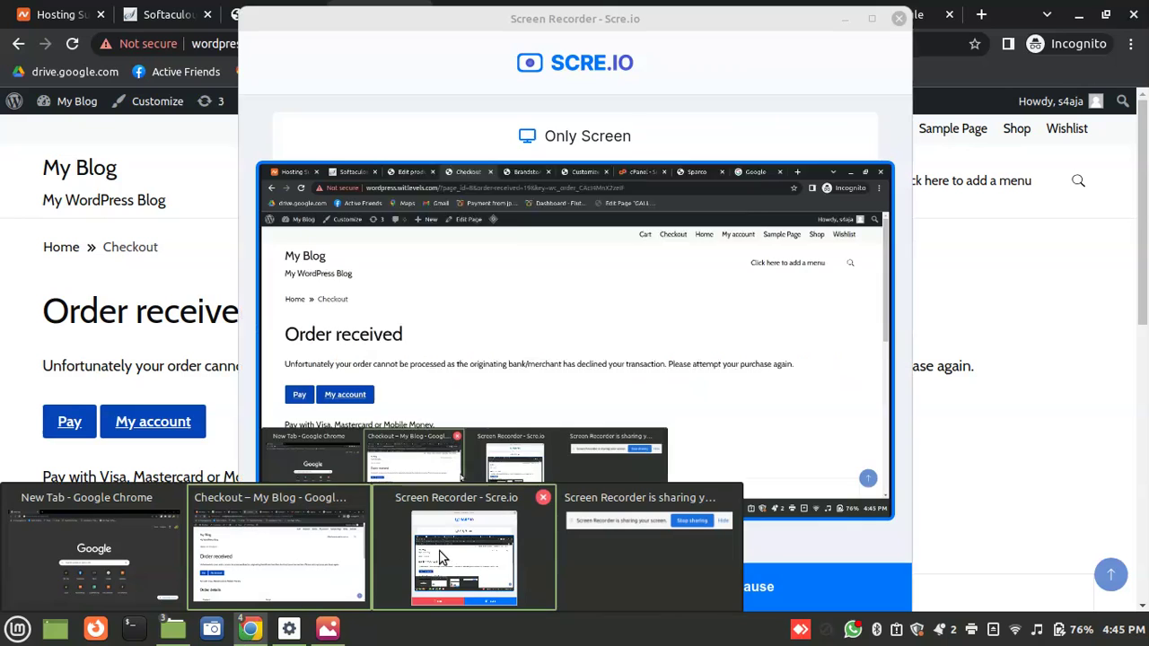
click(440, 557)
click(737, 579)
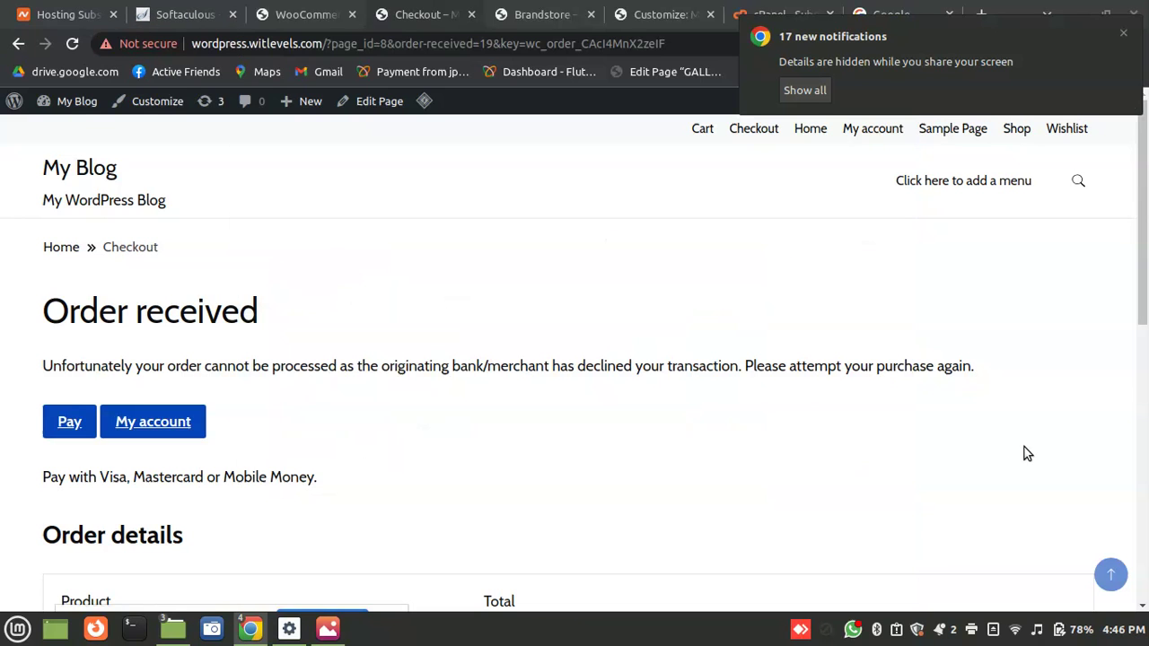
key(F5)
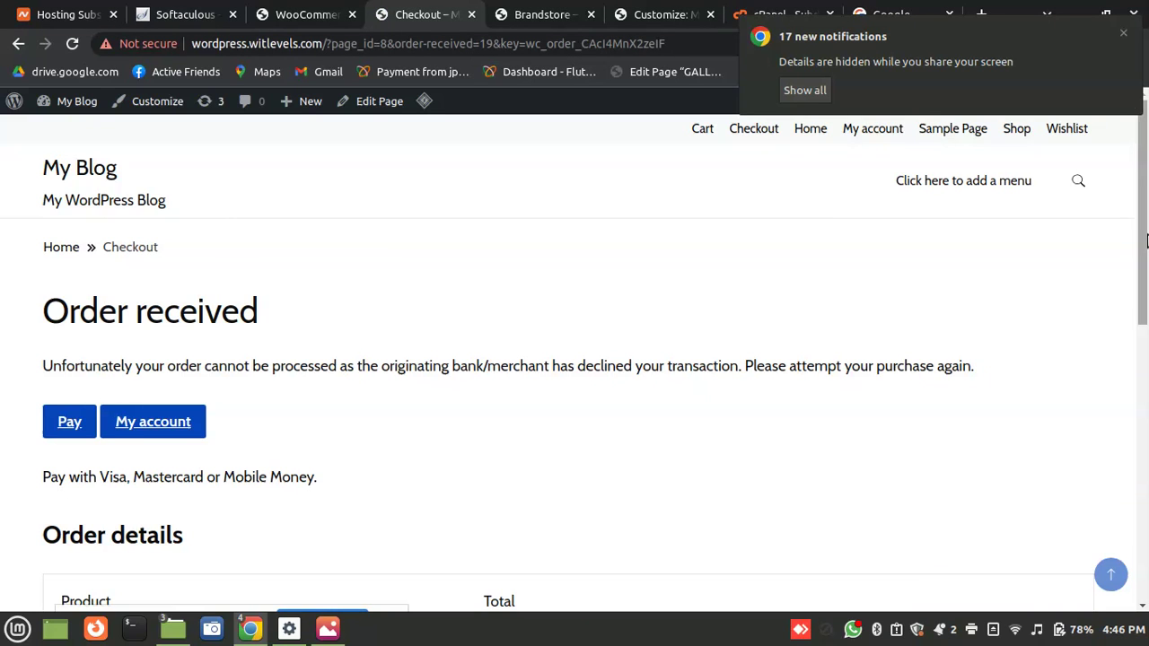
scroll(1146, 267, down, 1)
click(69, 360)
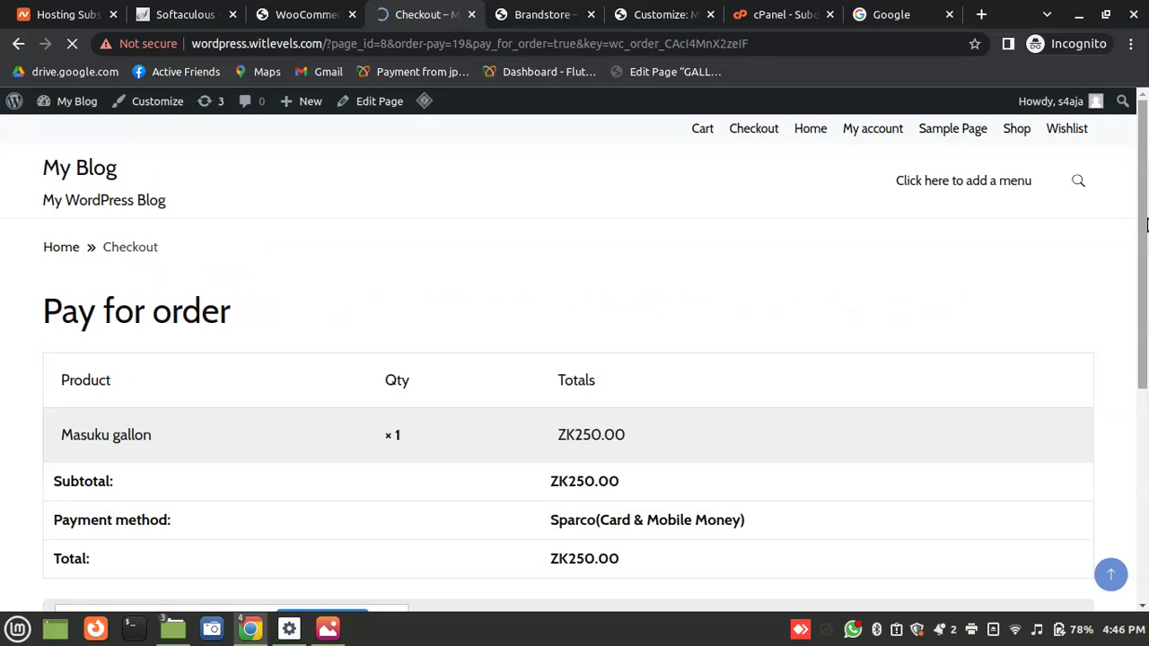
Proceed to Sparco for Order-19 (ZMW 250.00) and try the MTN, Airtel and Zamtel options
drag(1146, 226, 1145, 436)
click(1046, 460)
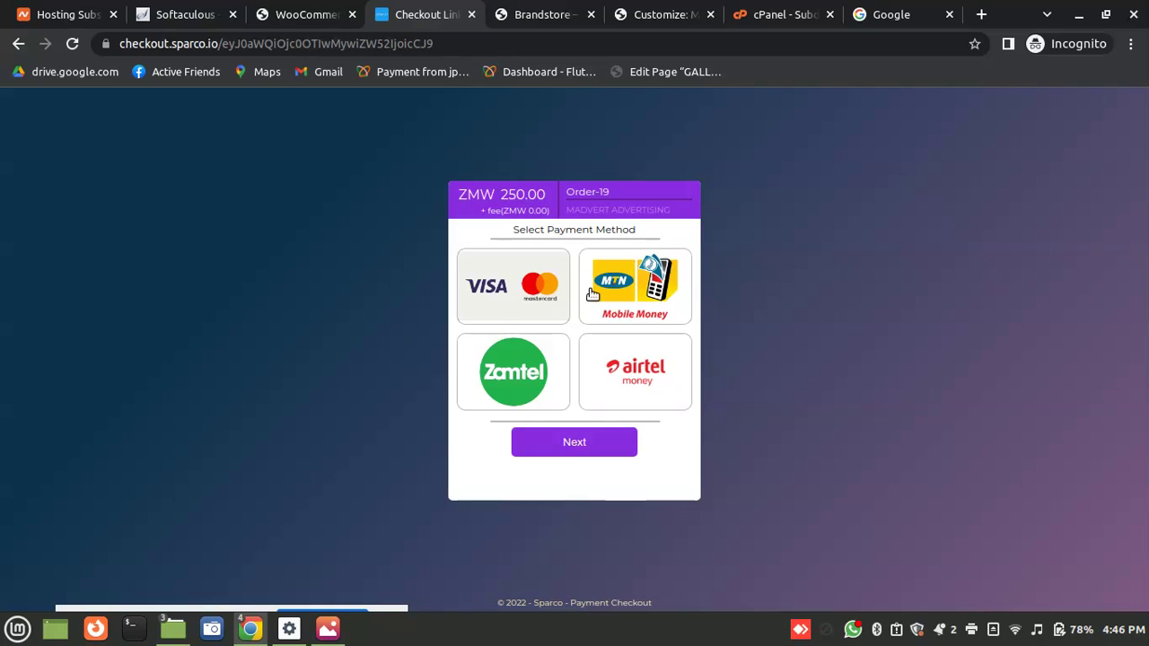
click(628, 286)
click(647, 388)
click(533, 375)
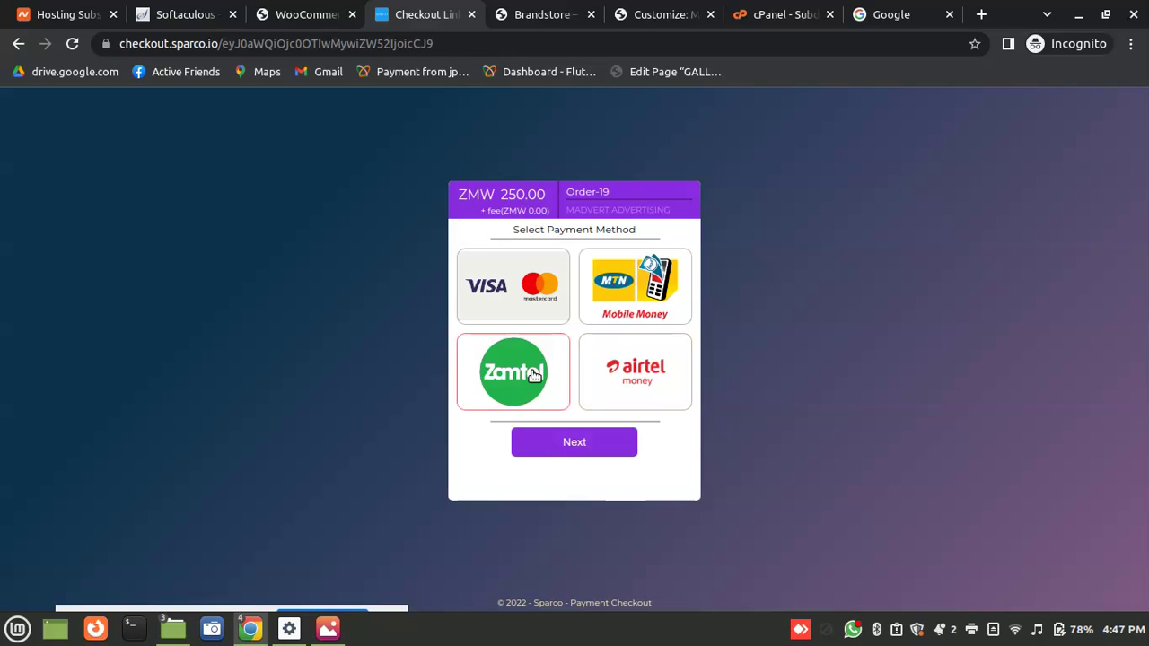
Try Visa/Mastercard, continue with Airtel money, then return to the payment method choices
click(509, 293)
click(616, 379)
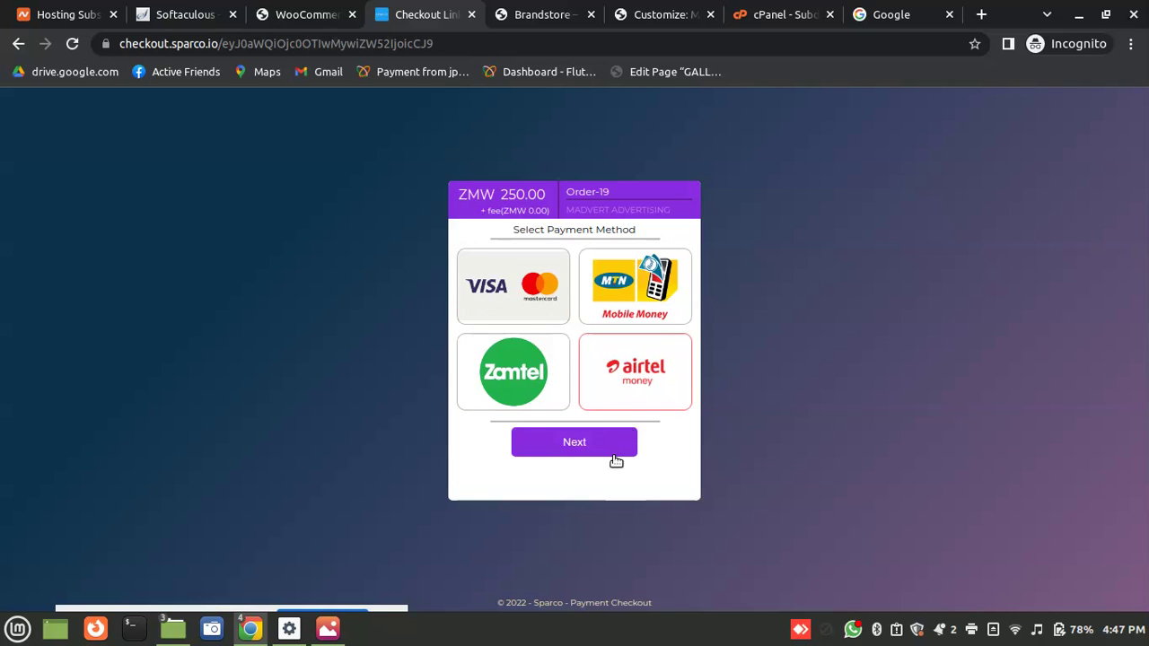
click(593, 442)
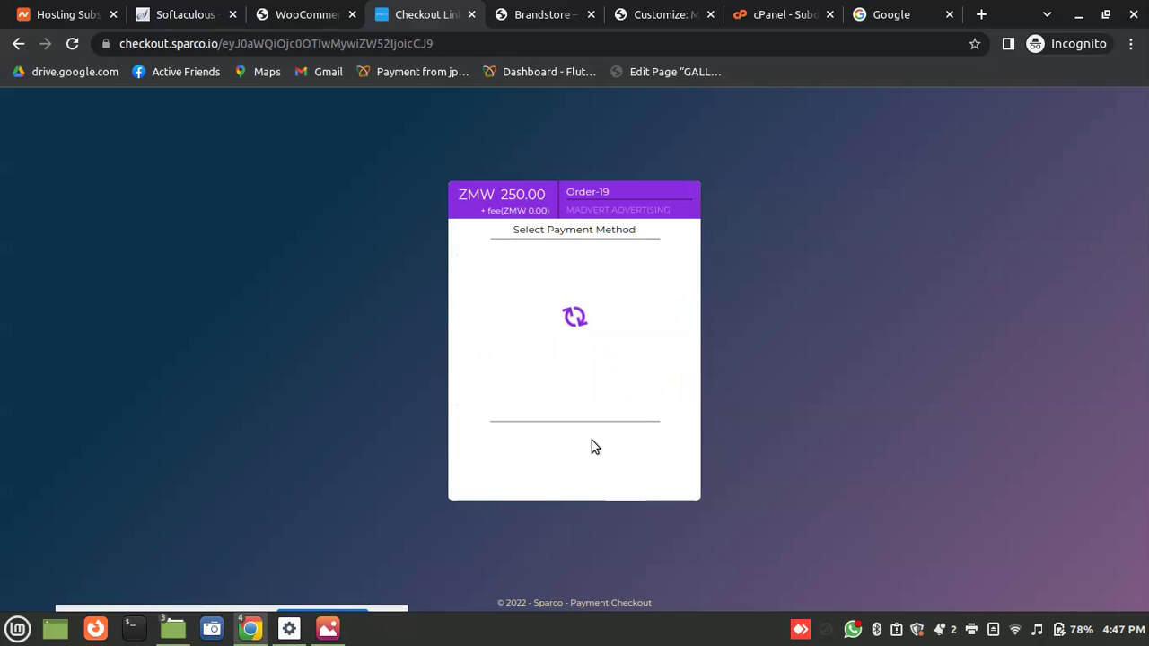
click(569, 283)
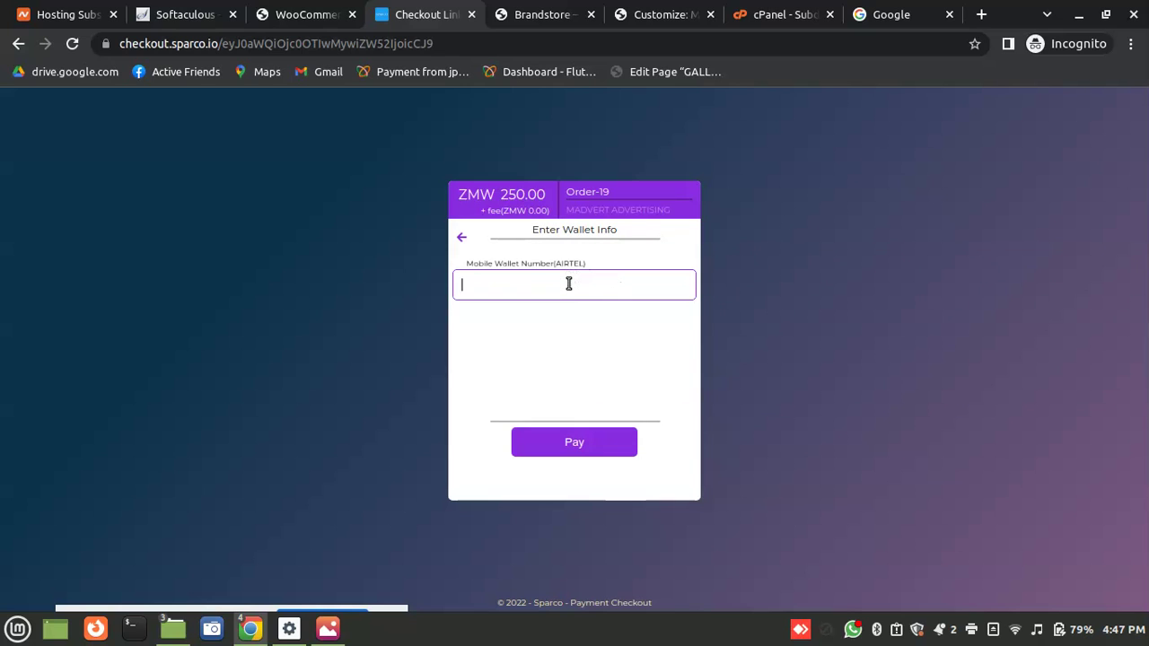
click(462, 243)
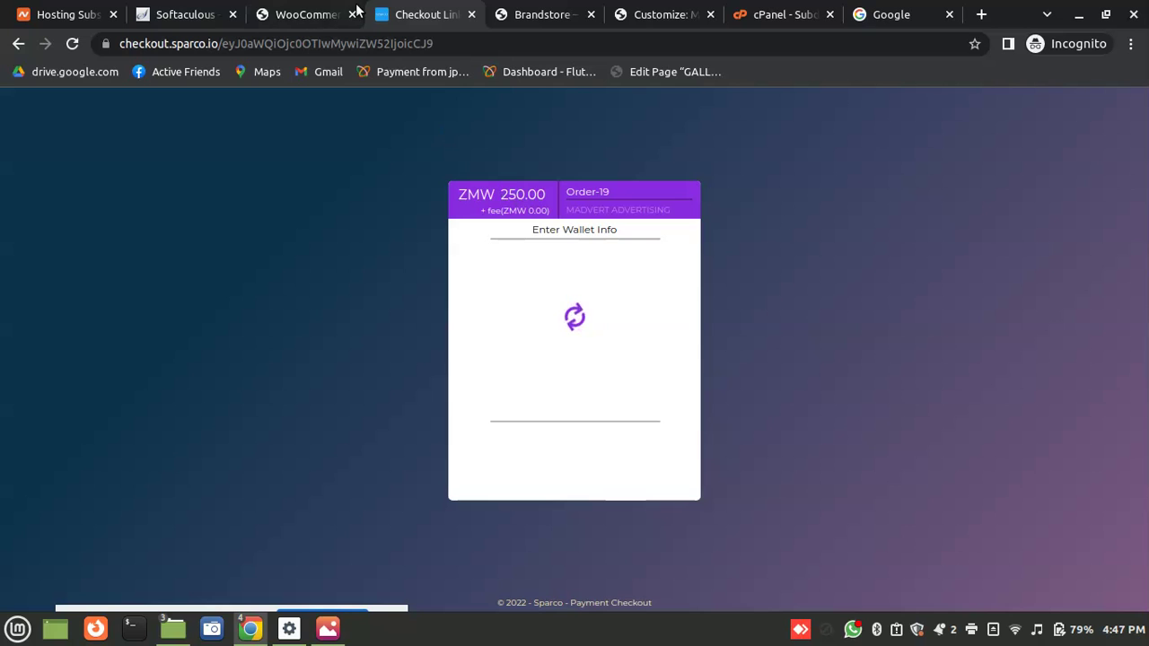
Look through the open browser tabs, then go back from Sparco to the store's order page
click(312, 14)
click(953, 9)
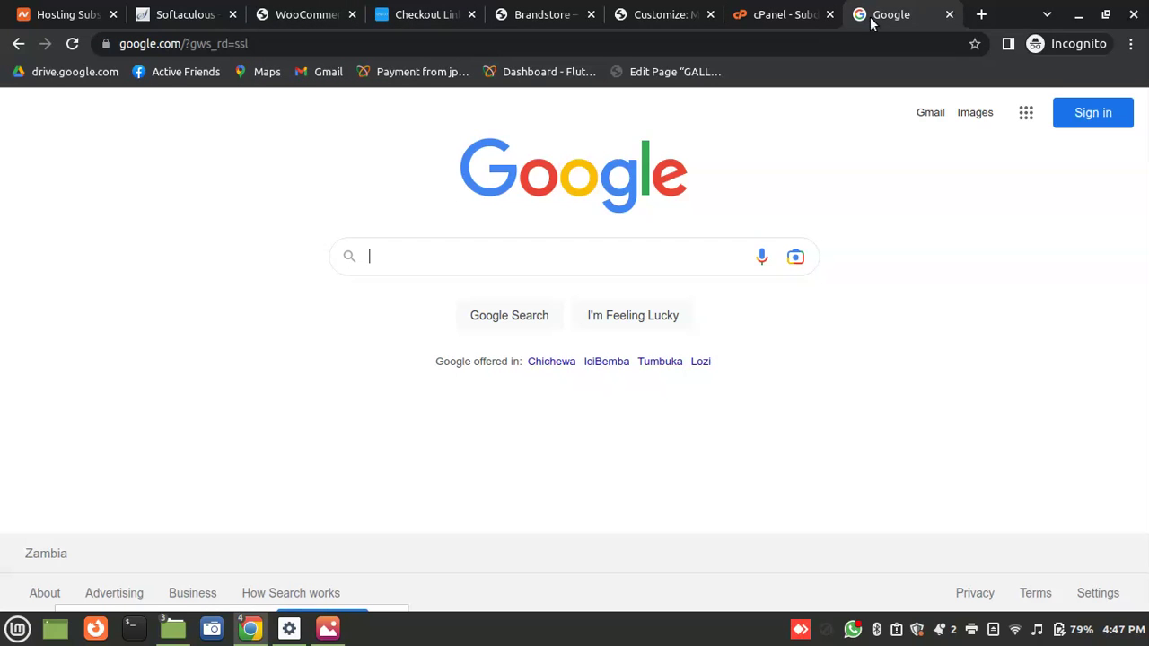
click(329, 9)
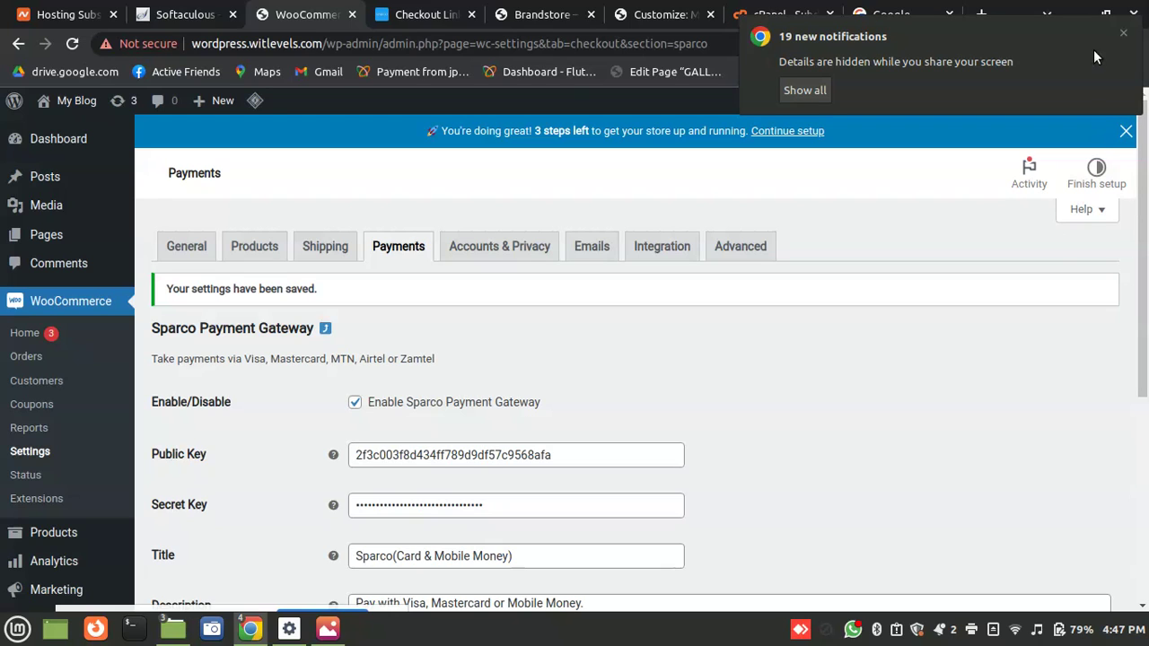
click(1123, 34)
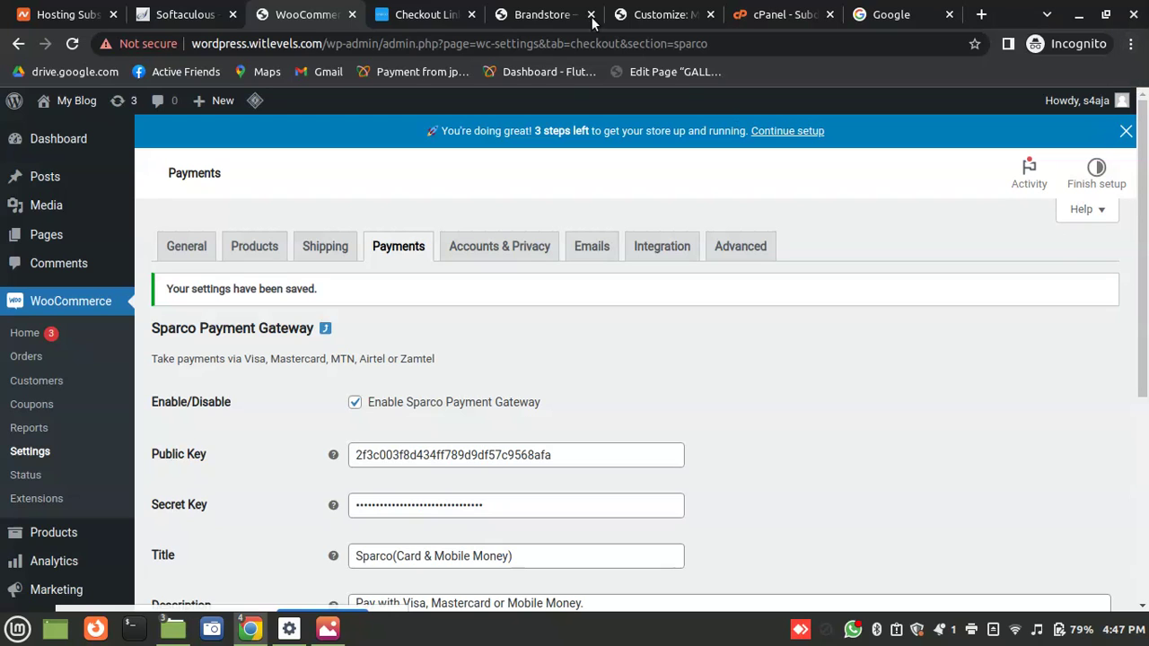
click(552, 12)
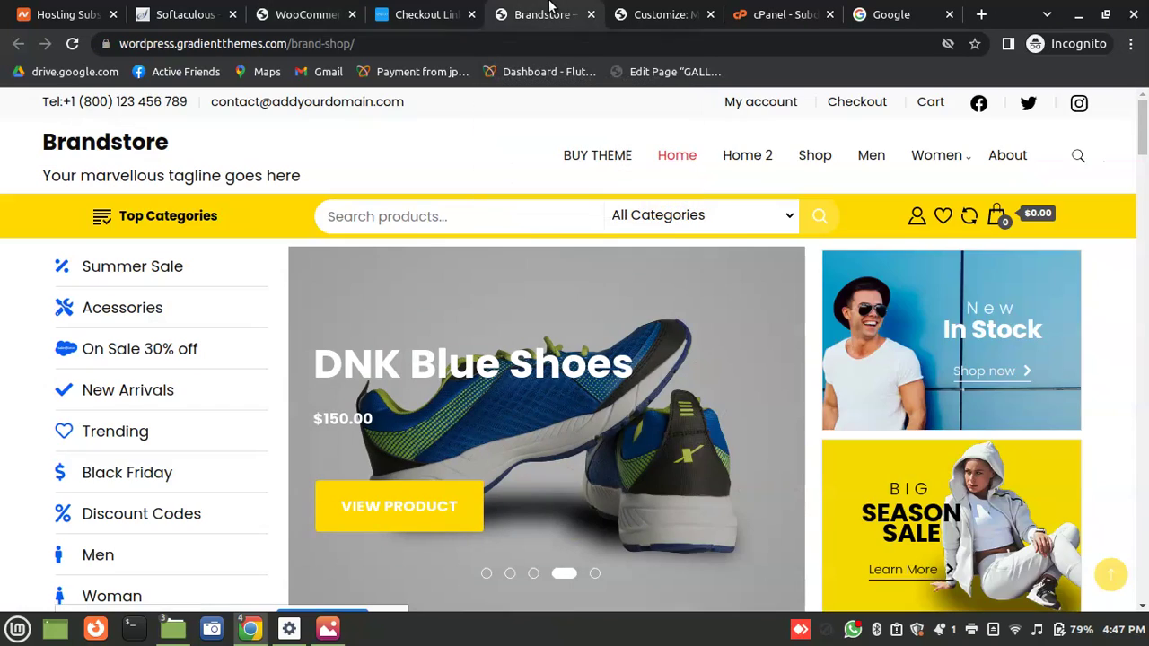
click(314, 15)
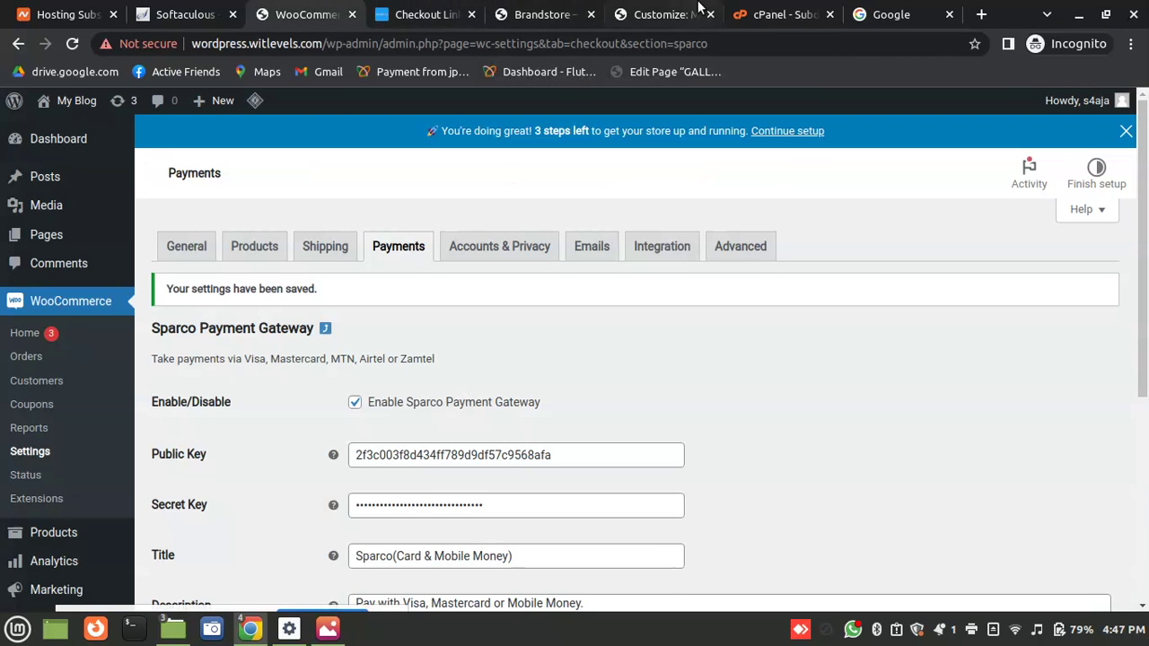
click(424, 11)
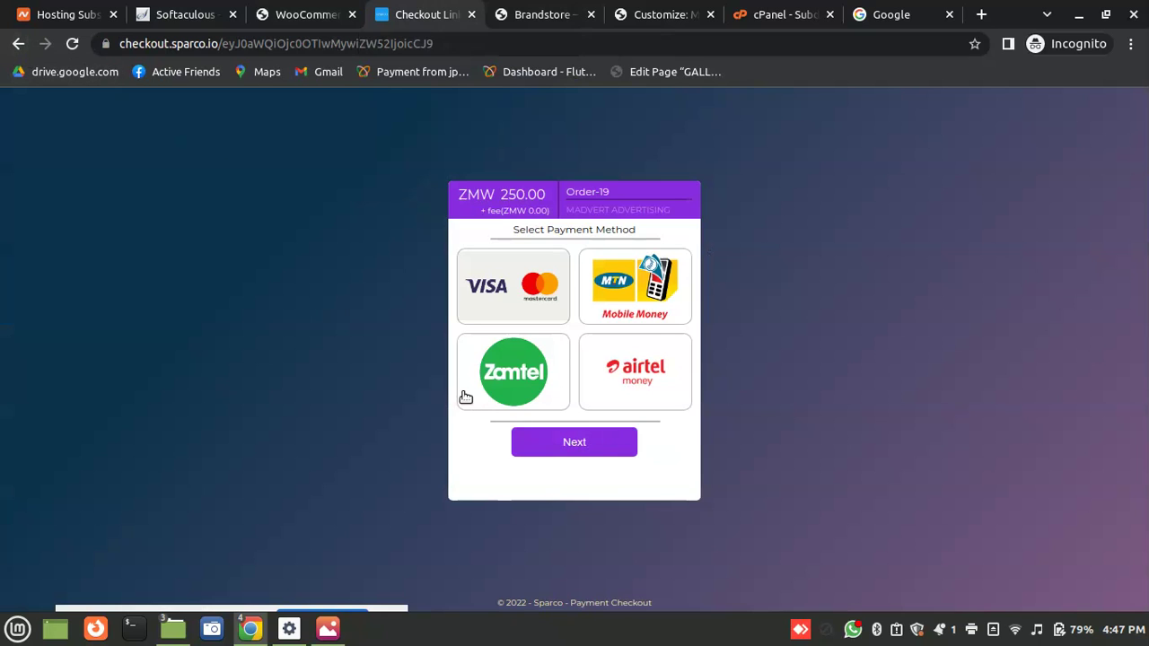
click(17, 45)
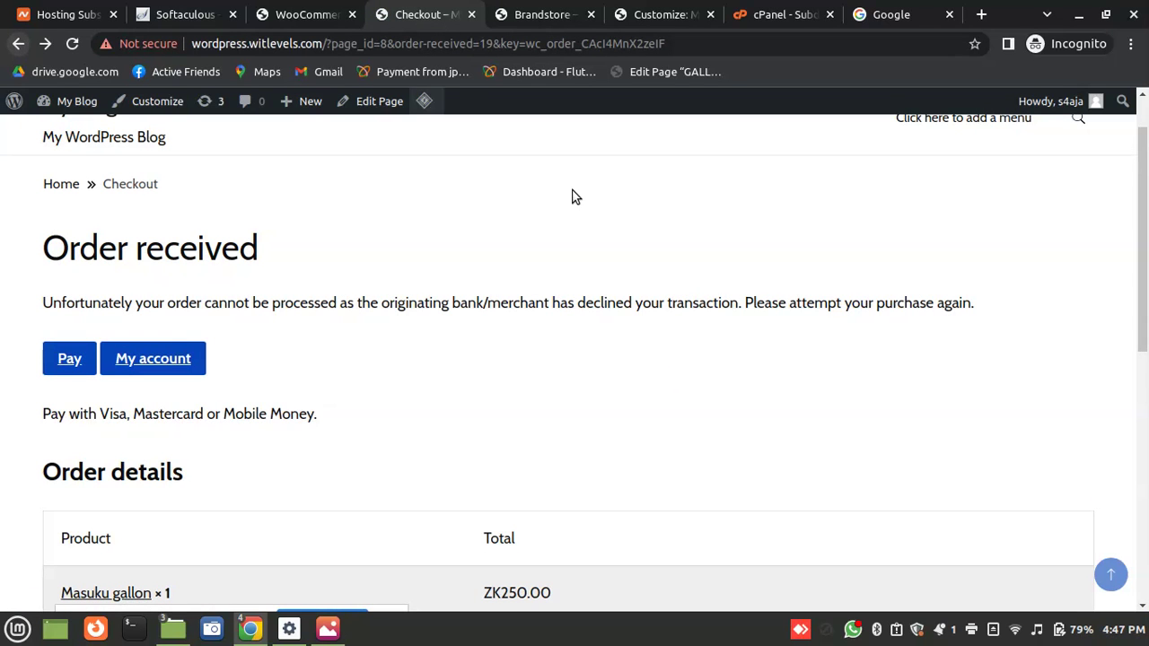
Open the My Blog home page from the site title at the top
scroll(529, 137, up, 1)
click(90, 170)
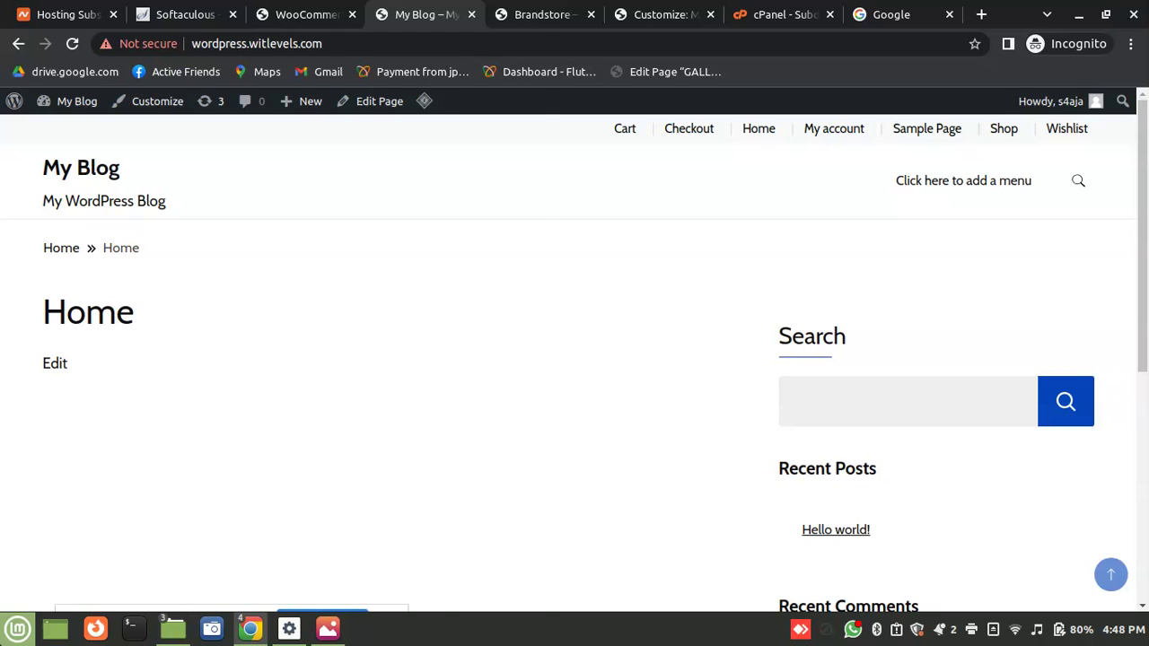
click(18, 628)
Launch Notes maximized and create a new sticky note, enlarged wider and taller
text(notes)
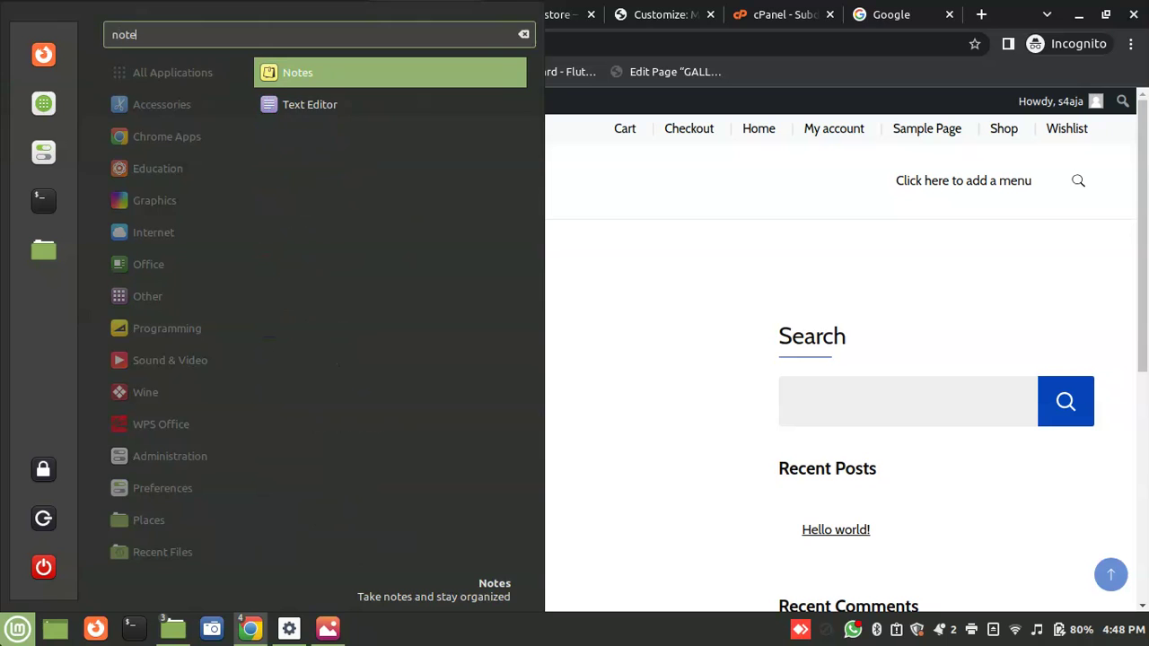
key(Return)
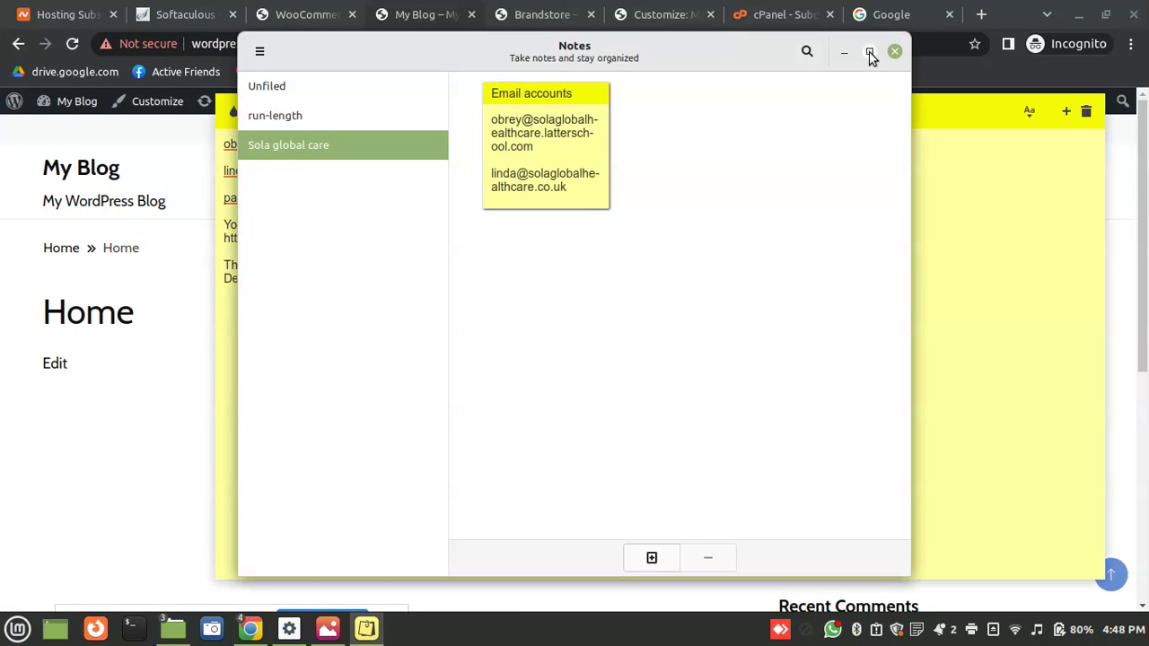
click(869, 51)
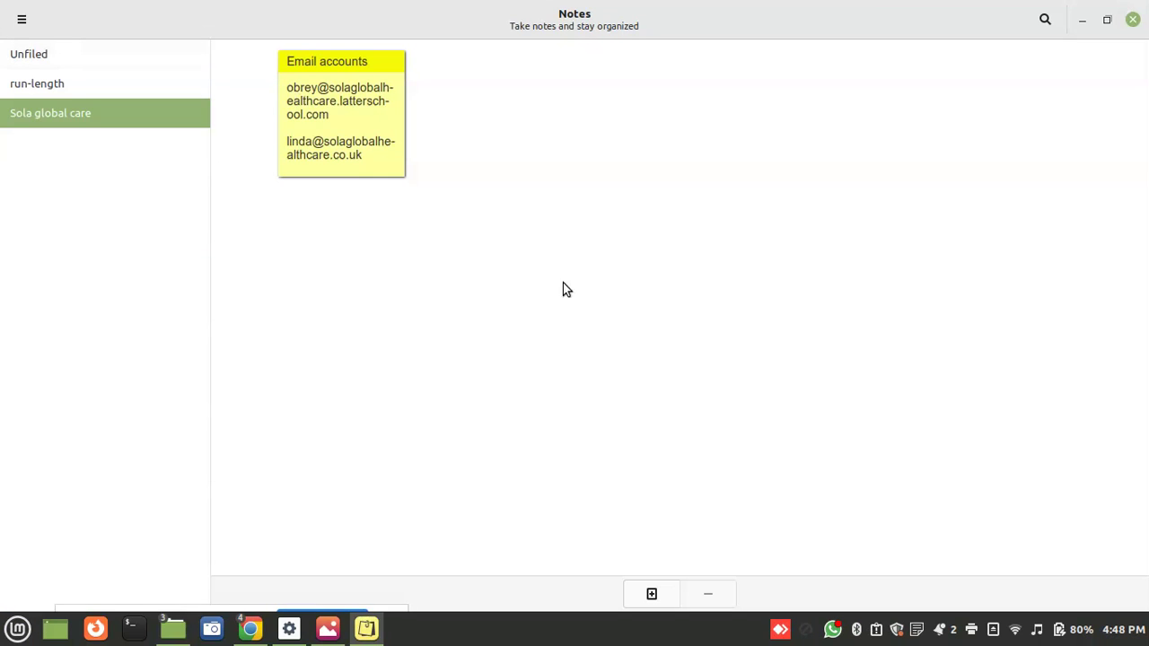
click(652, 592)
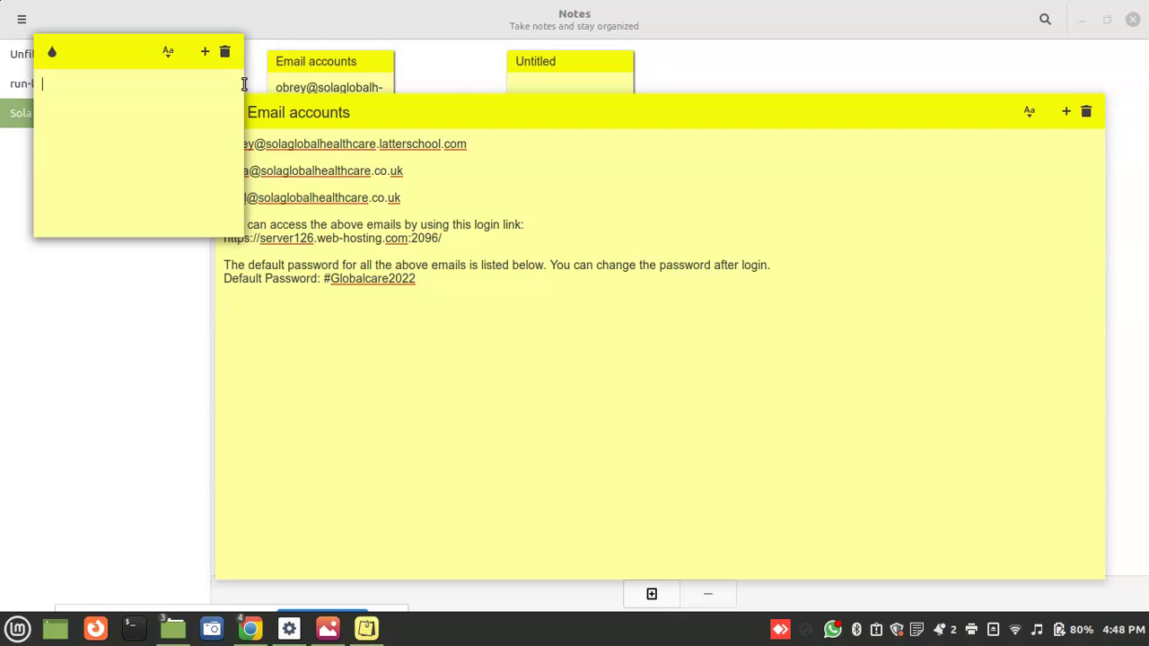
drag(241, 81, 1117, 305)
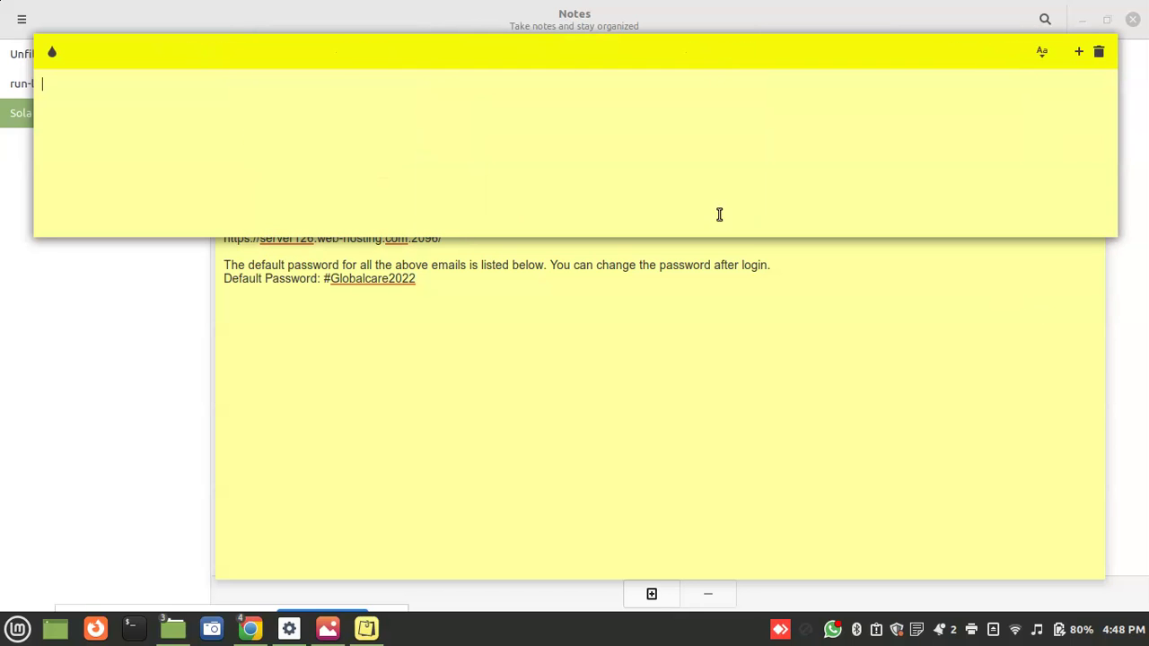
drag(585, 234, 579, 563)
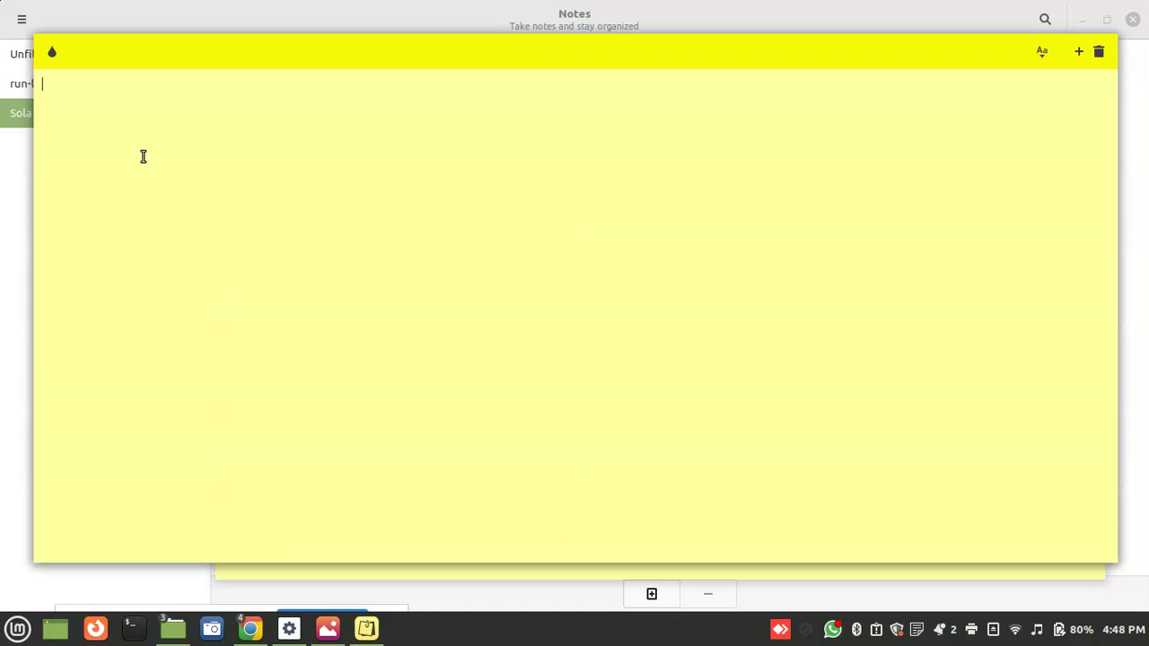
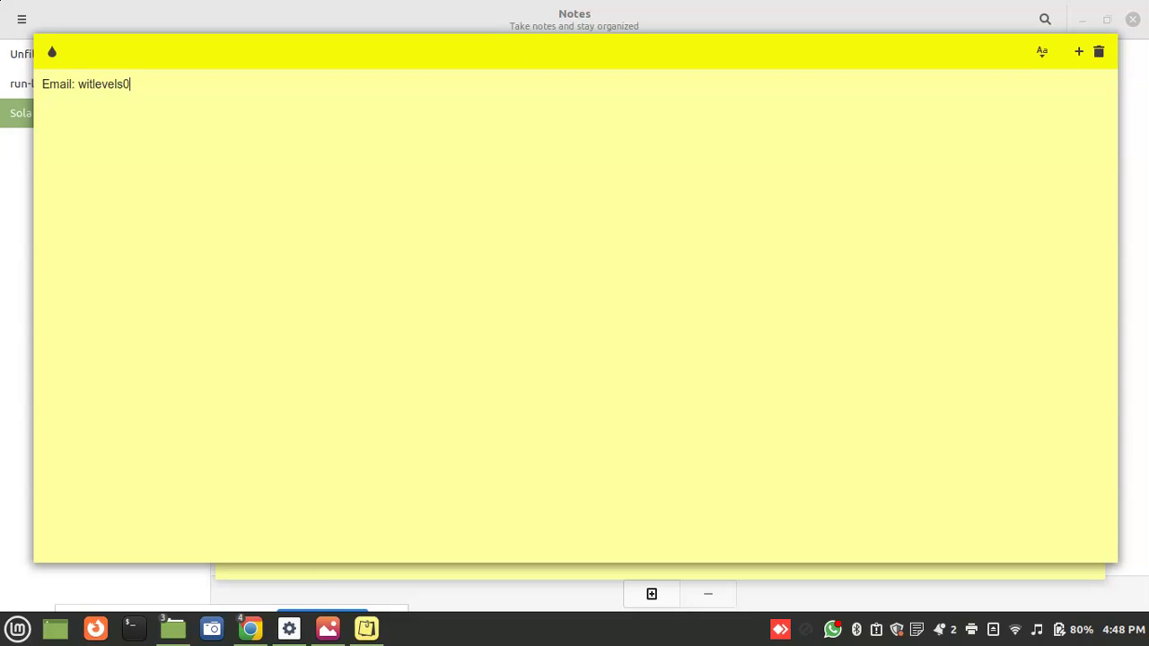
Type the contact's e-mail, WhatsApp-only phone number and Facebook handle into the note
text(om)
key(Return)
text(F)
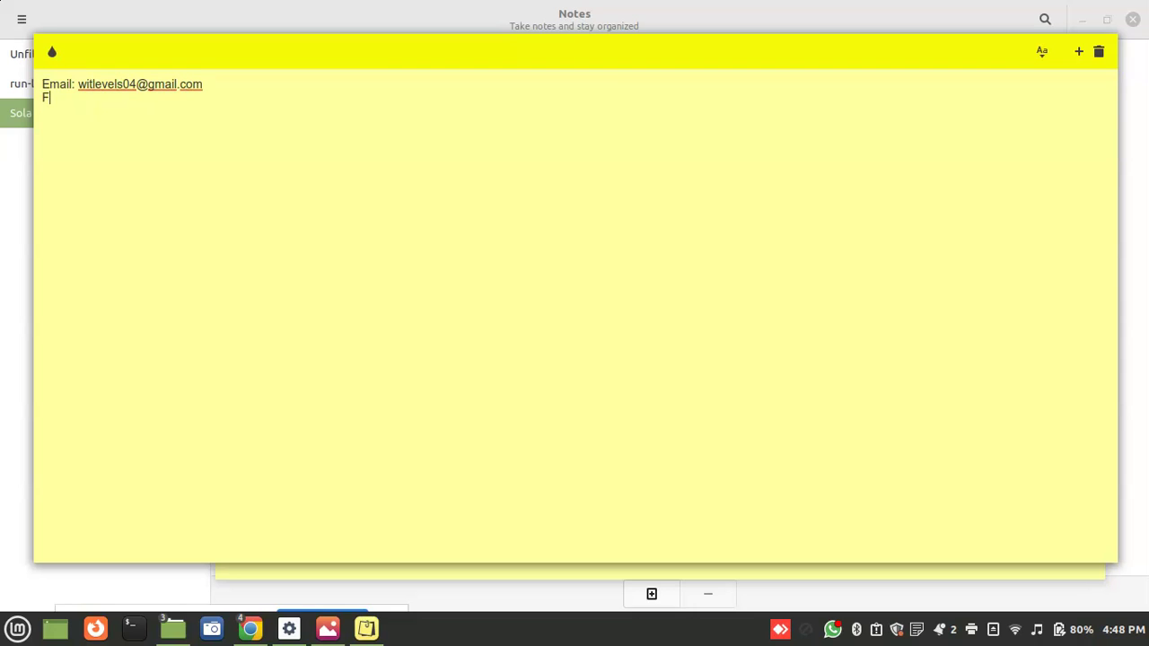
text(or Whatsapp only:)
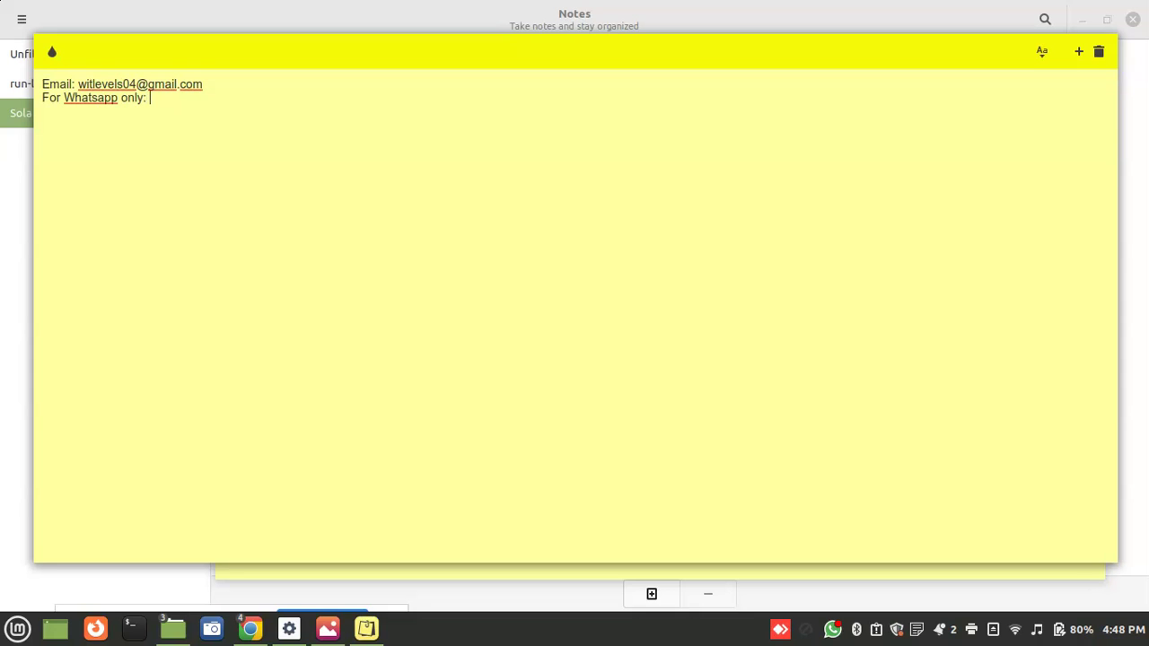
text(Face)
text(boo)
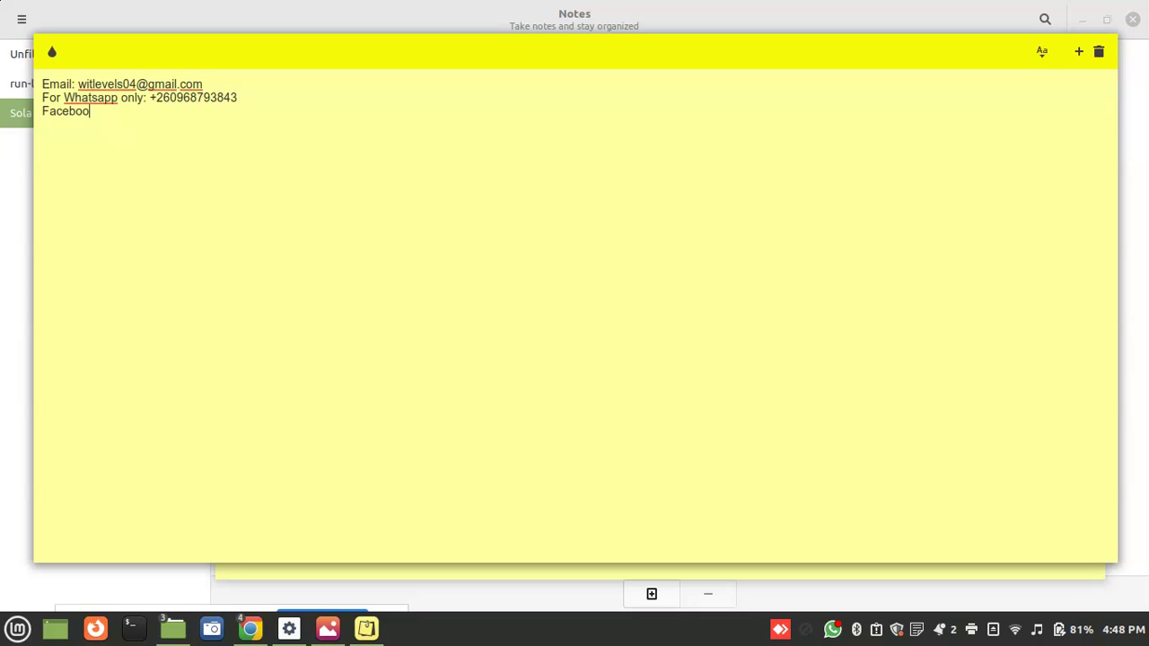
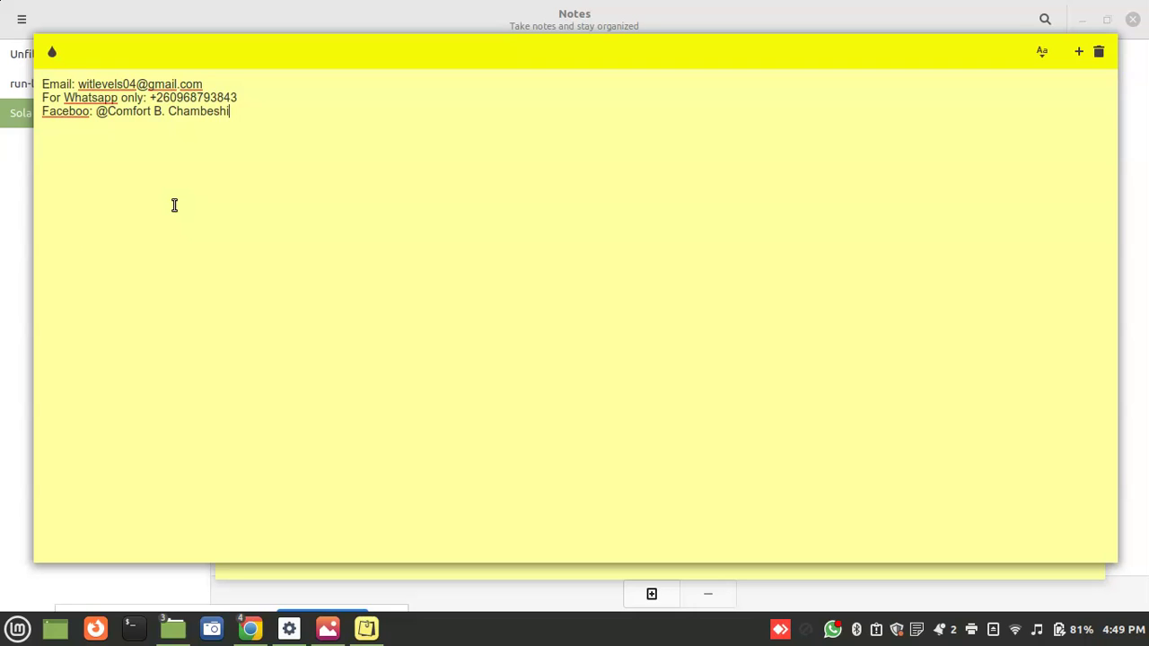
mouse_move(252, 634)
mouse_move(387, 546)
click(453, 548)
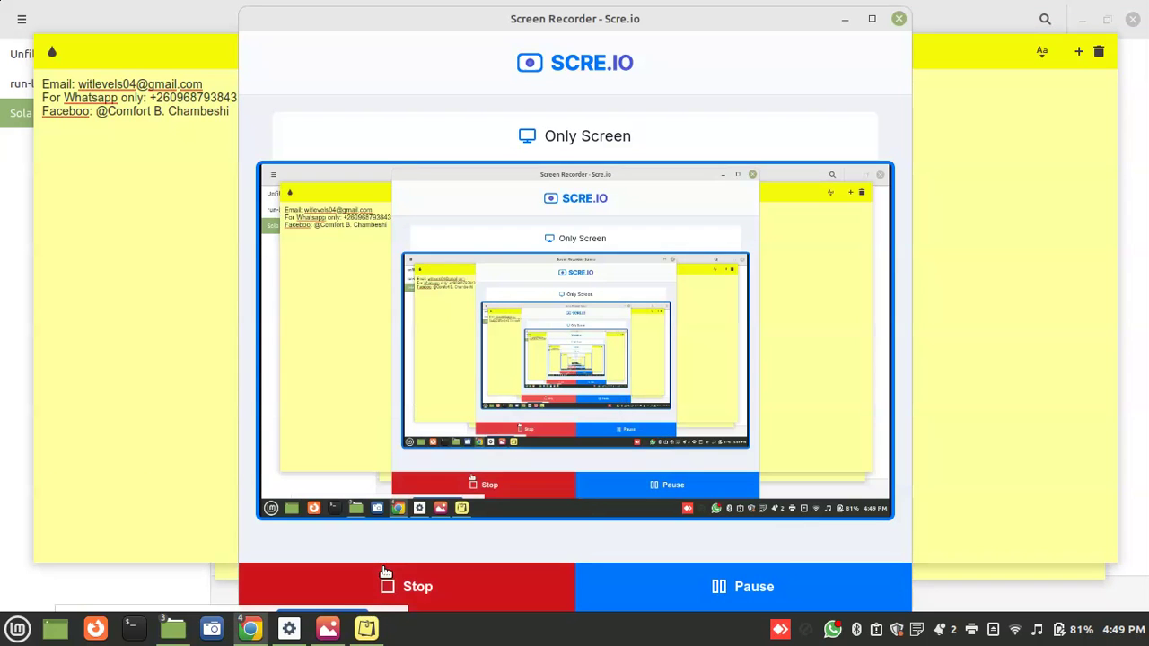